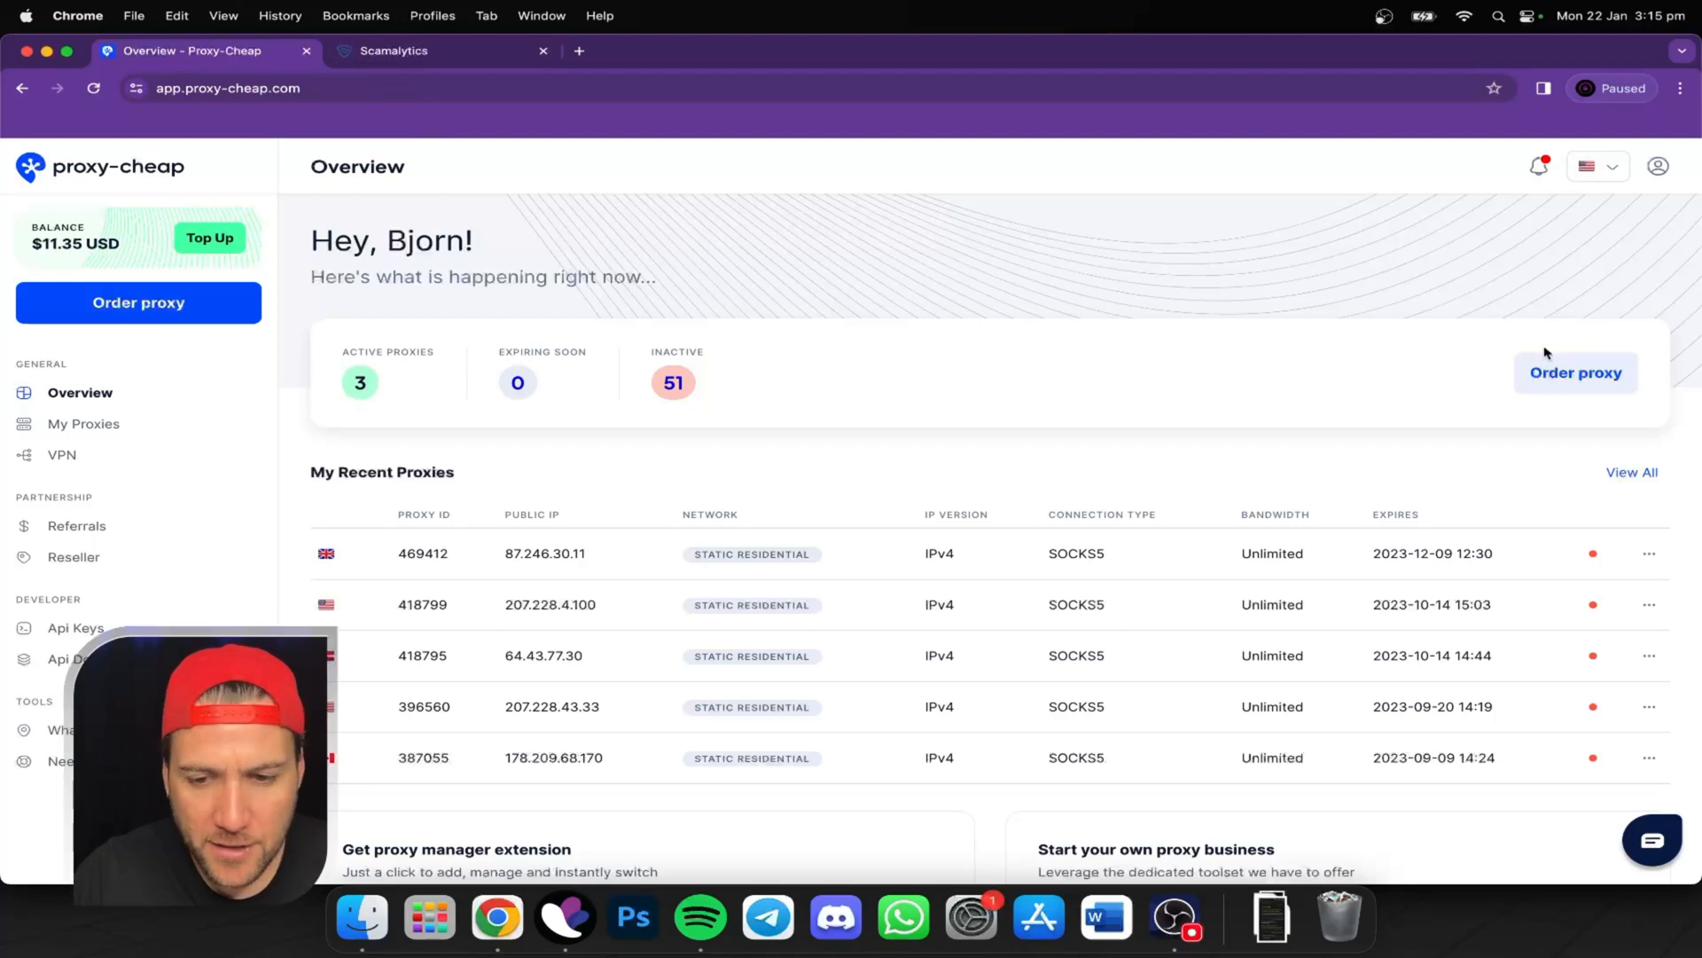
Start a new proxy order and choose the Static Residential proxy type.
{"action": "left_click", "coordinate": [218, 306]}
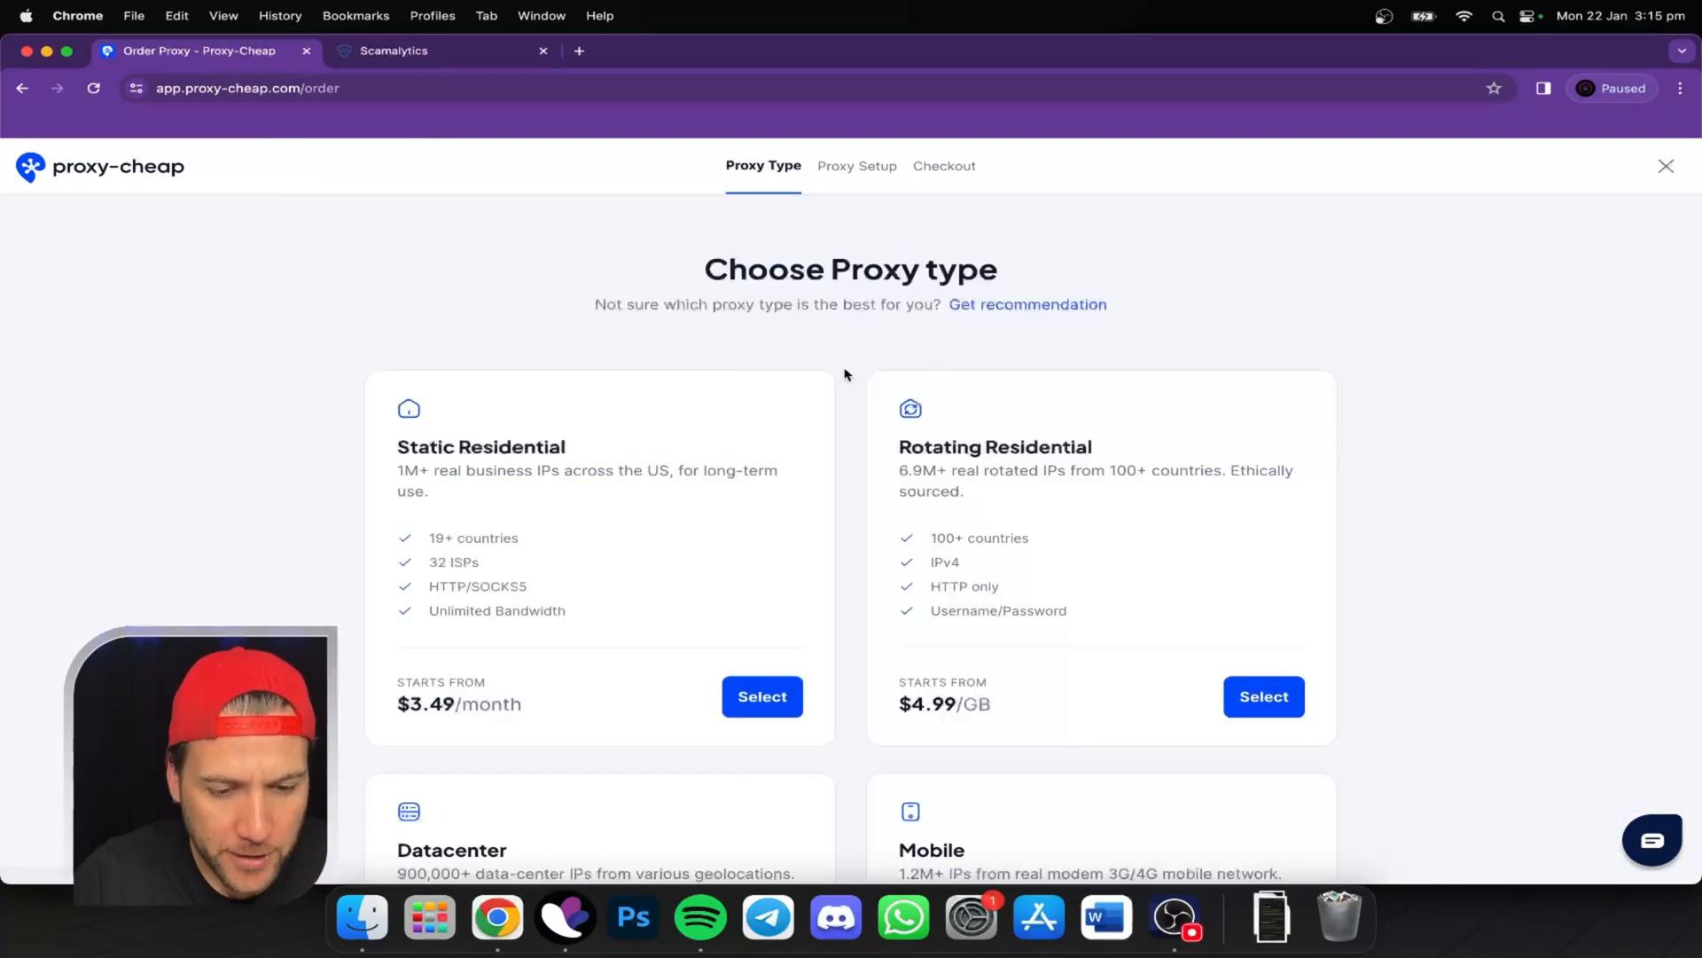
{"action": "scroll", "coordinate": [758, 408], "scroll_direction": "down", "scroll_amount": 2}
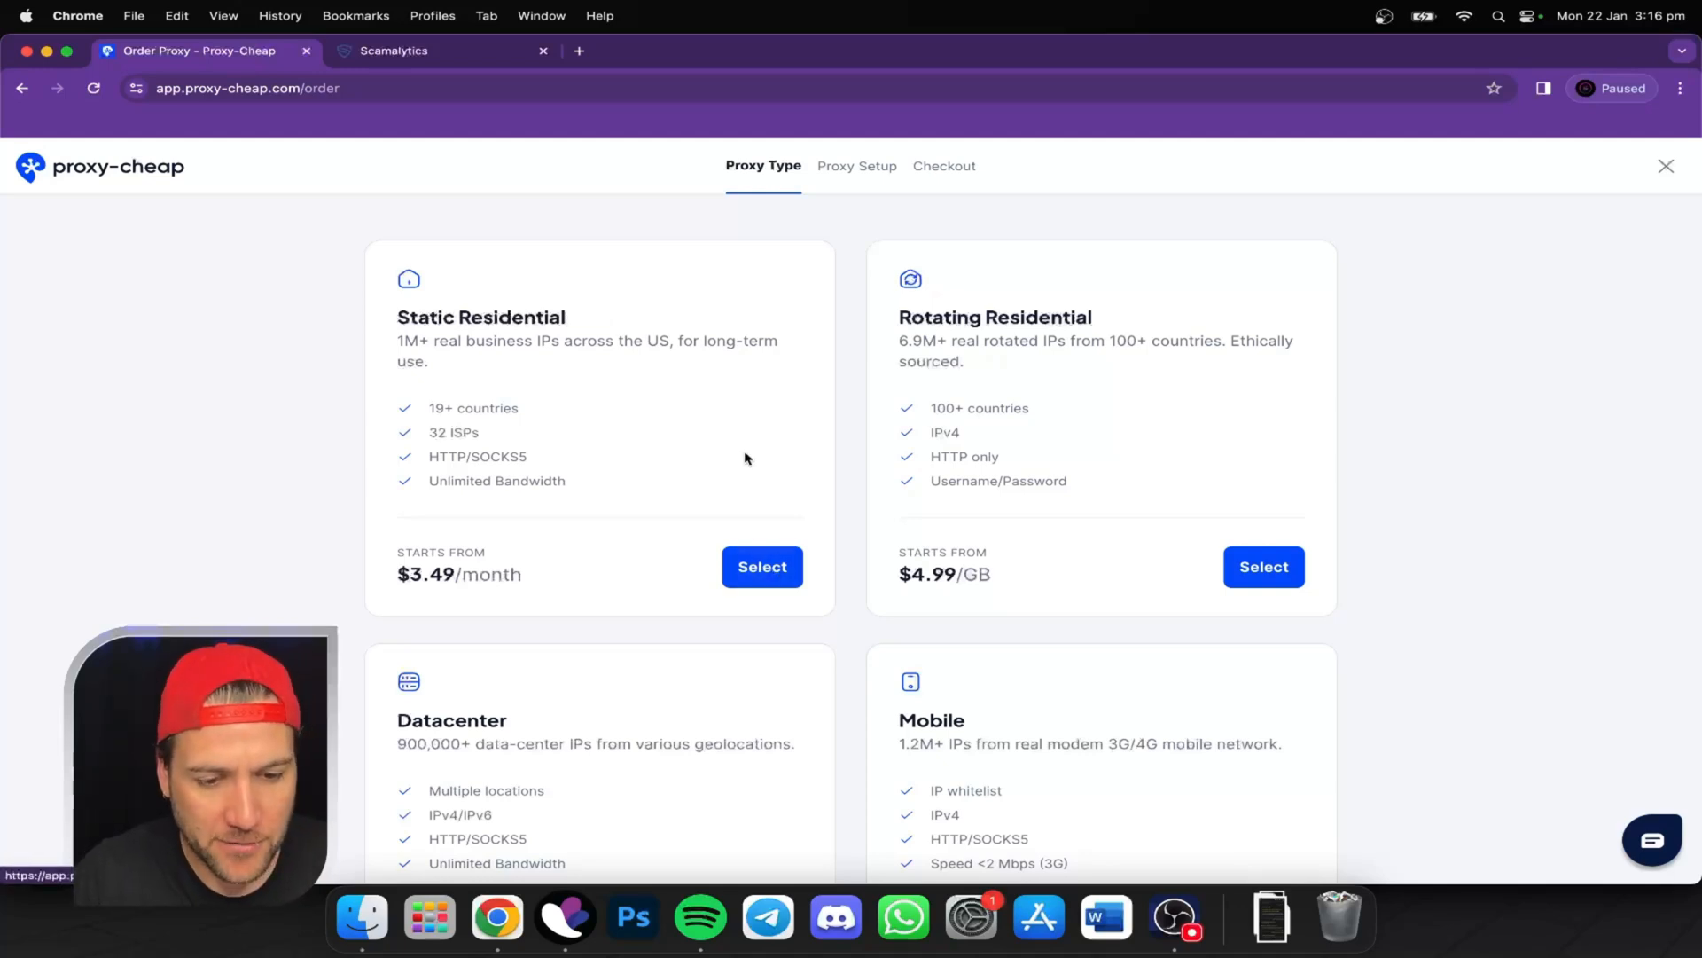
{"action": "scroll", "coordinate": [719, 460], "scroll_direction": "down", "scroll_amount": 3}
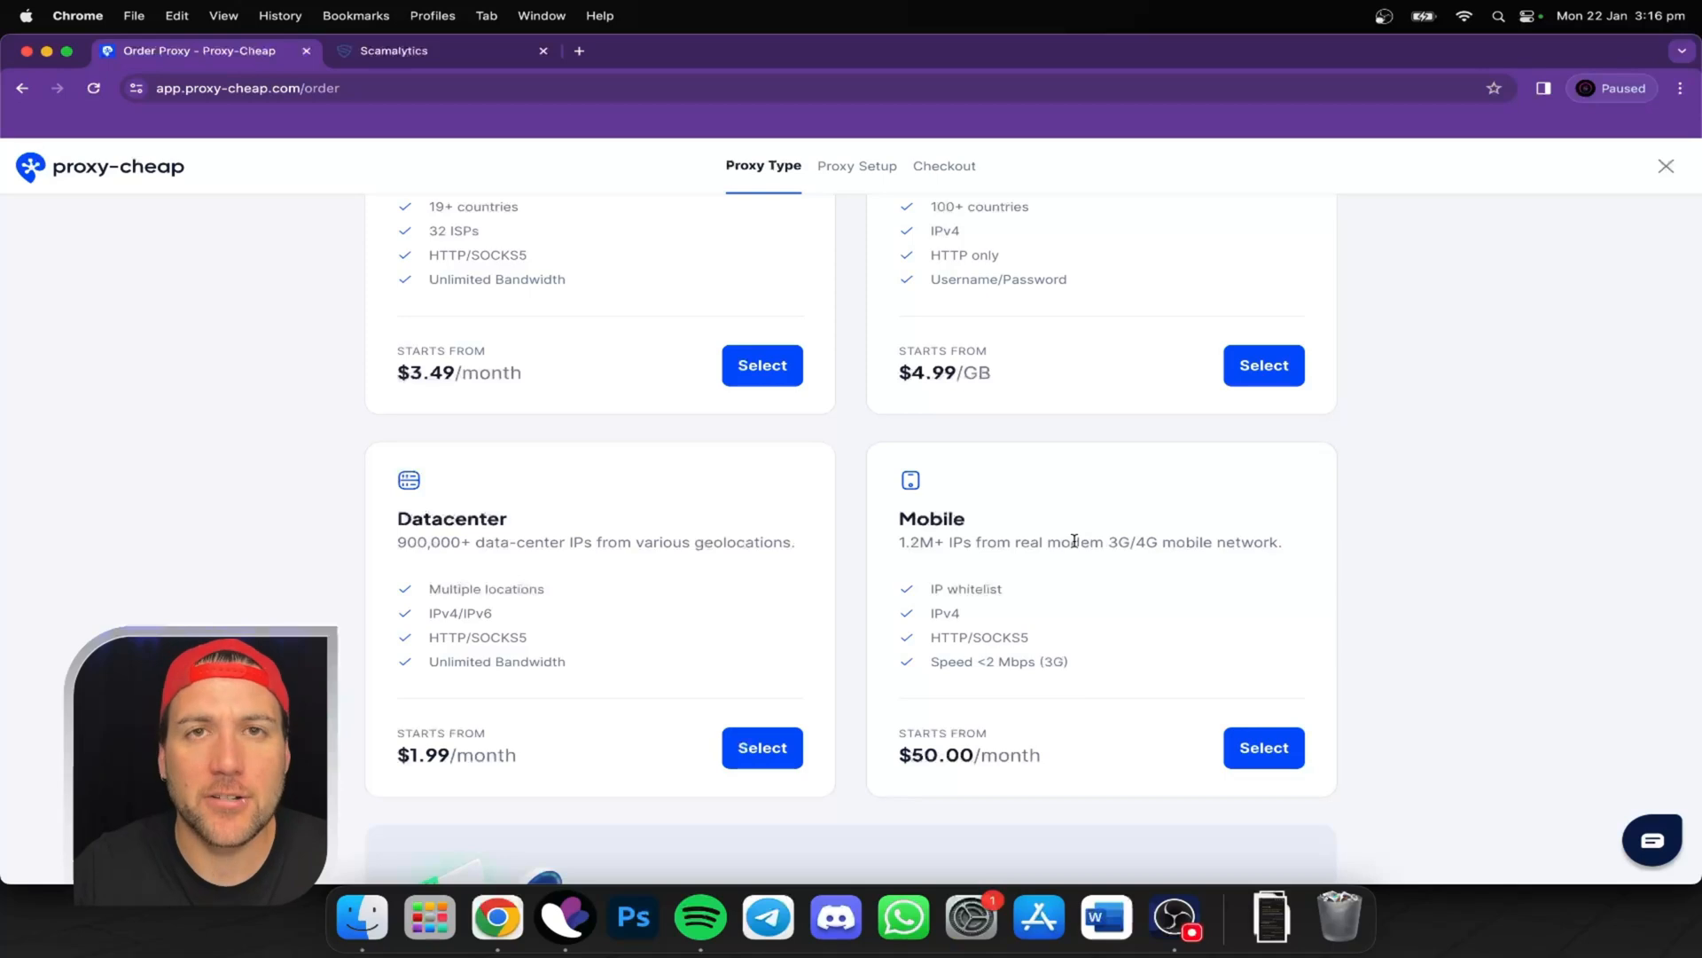
{"action": "scroll", "coordinate": [1063, 532], "scroll_direction": "up", "scroll_amount": 5}
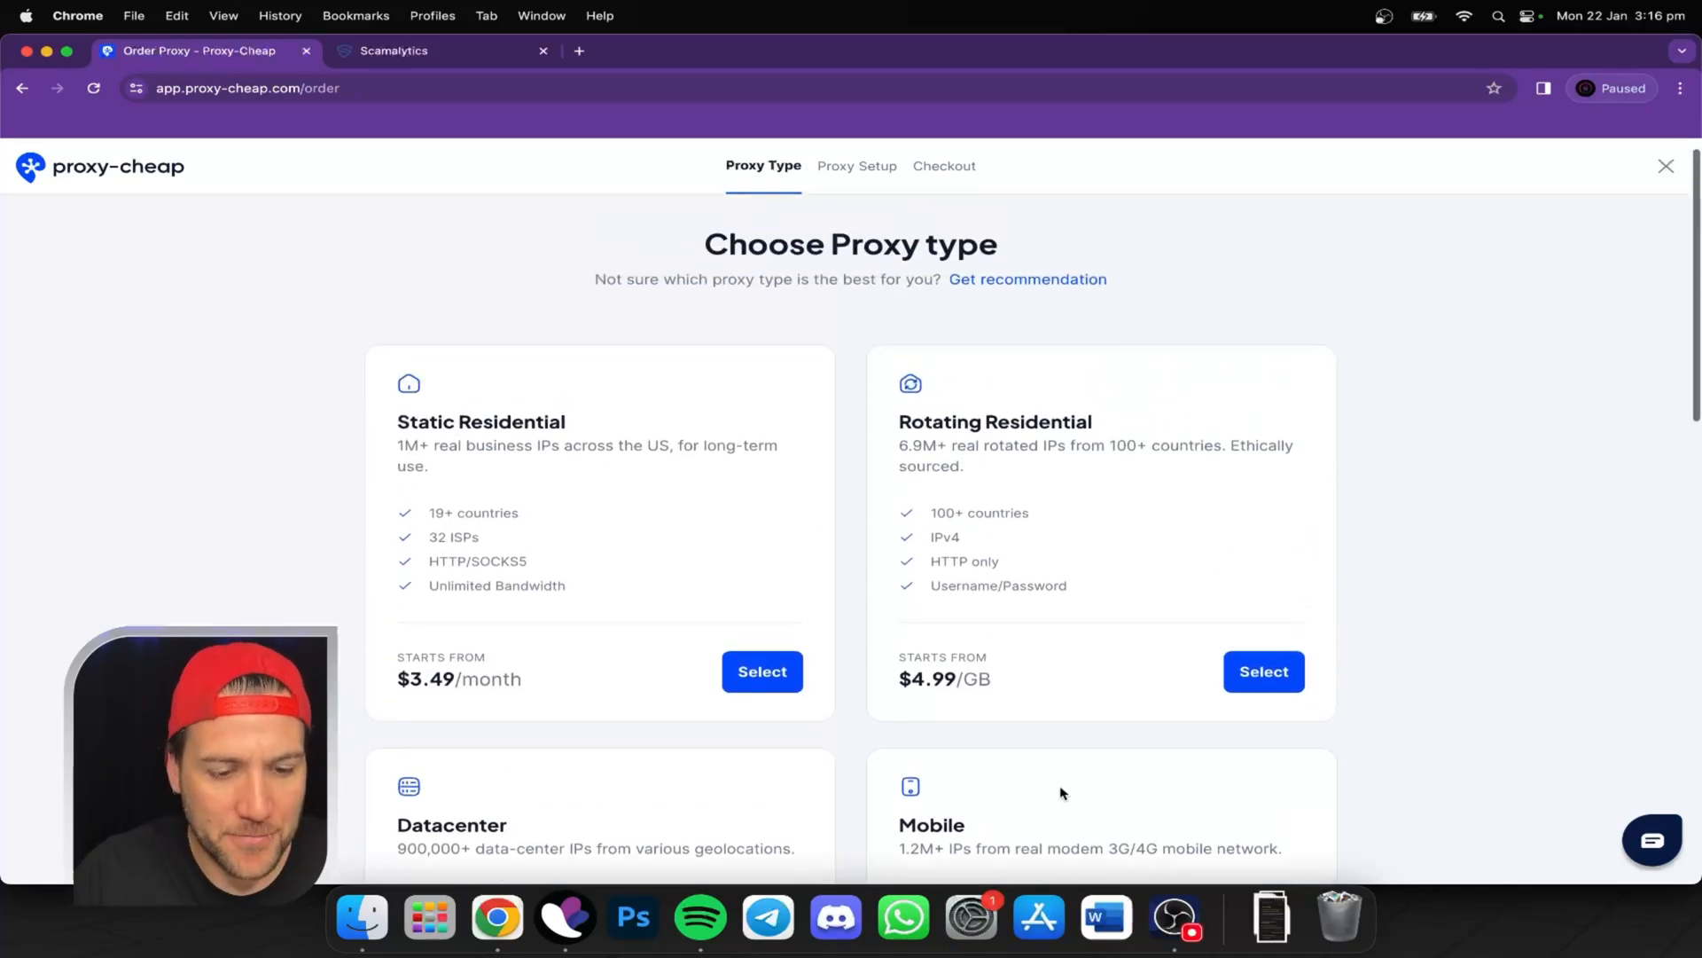
{"action": "left_click", "coordinate": [745, 678]}
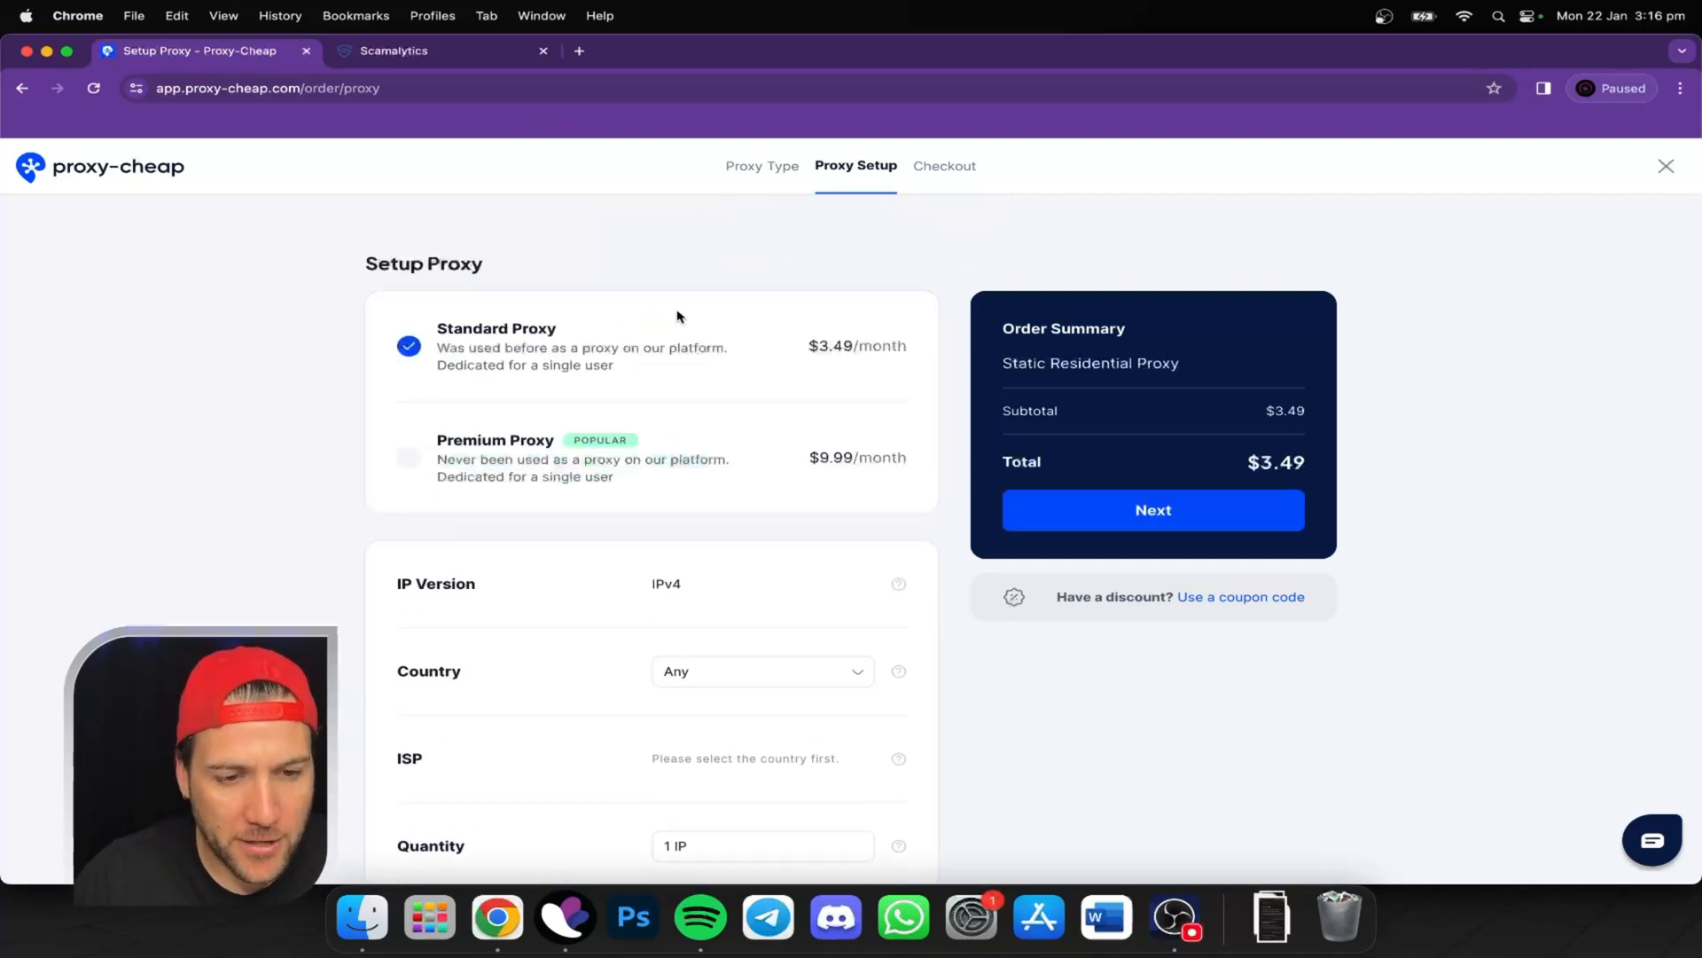
Review the Standard and Premium proxy options, look at the Scamalytics IP-check site, and return to the proxy setup.
{"action": "scroll", "coordinate": [678, 317], "scroll_direction": "down", "scroll_amount": 1}
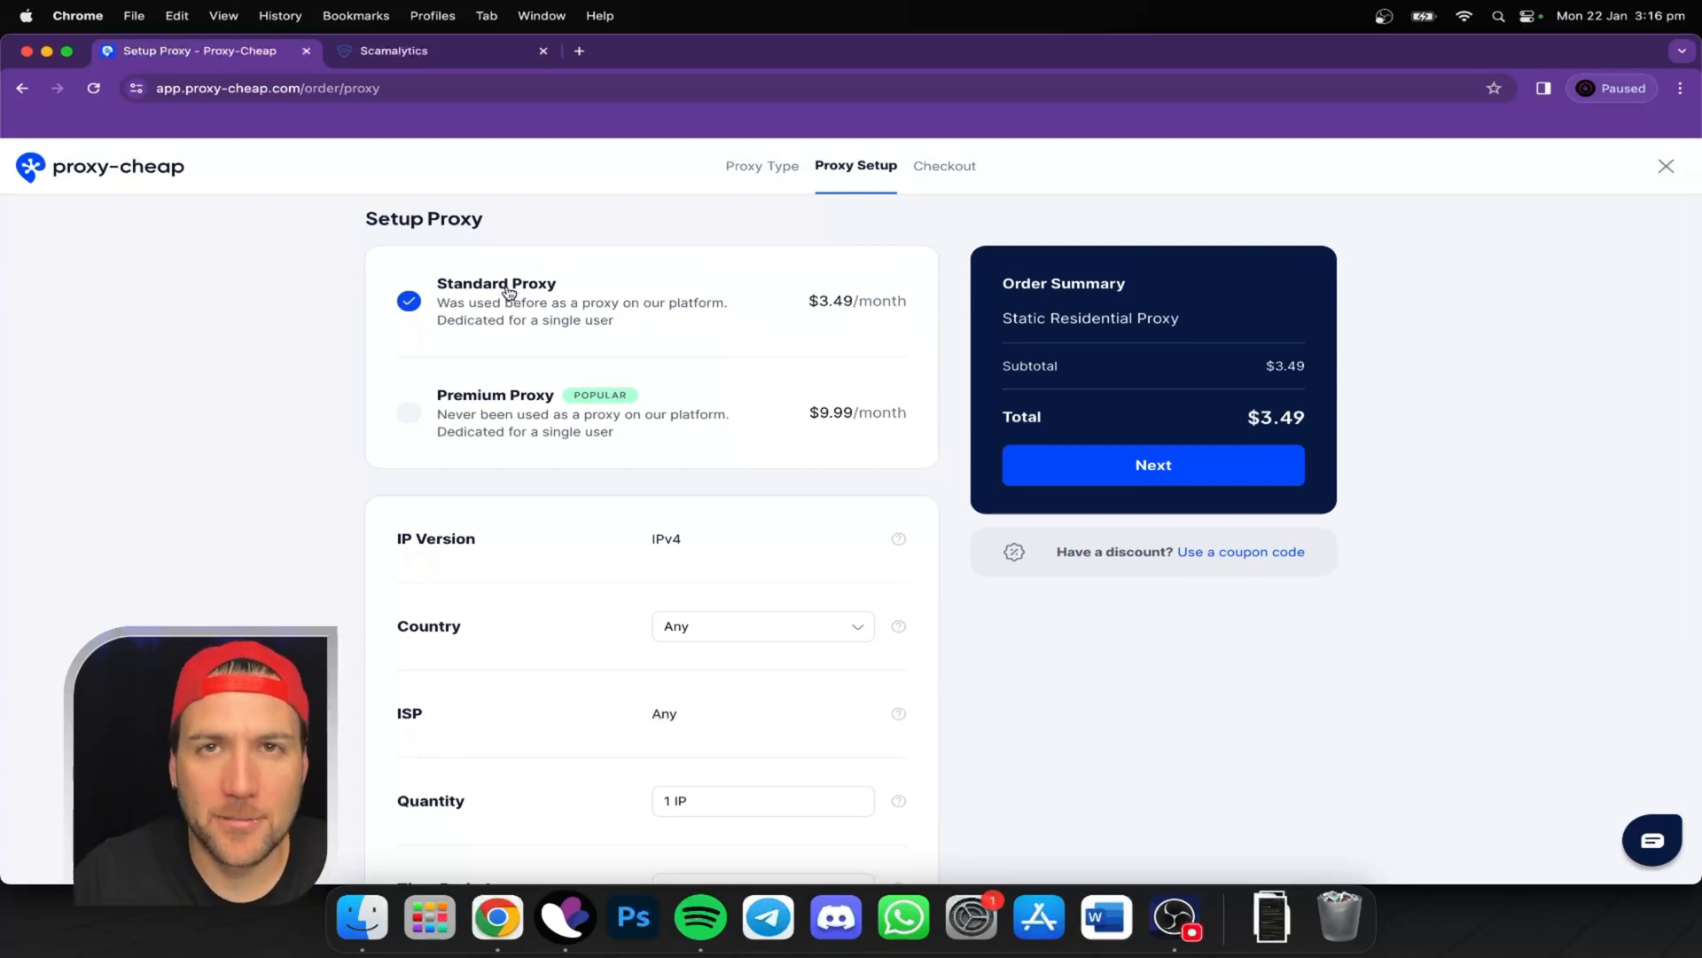
{"action": "left_click", "coordinate": [433, 55]}
{"action": "left_click", "coordinate": [227, 52]}
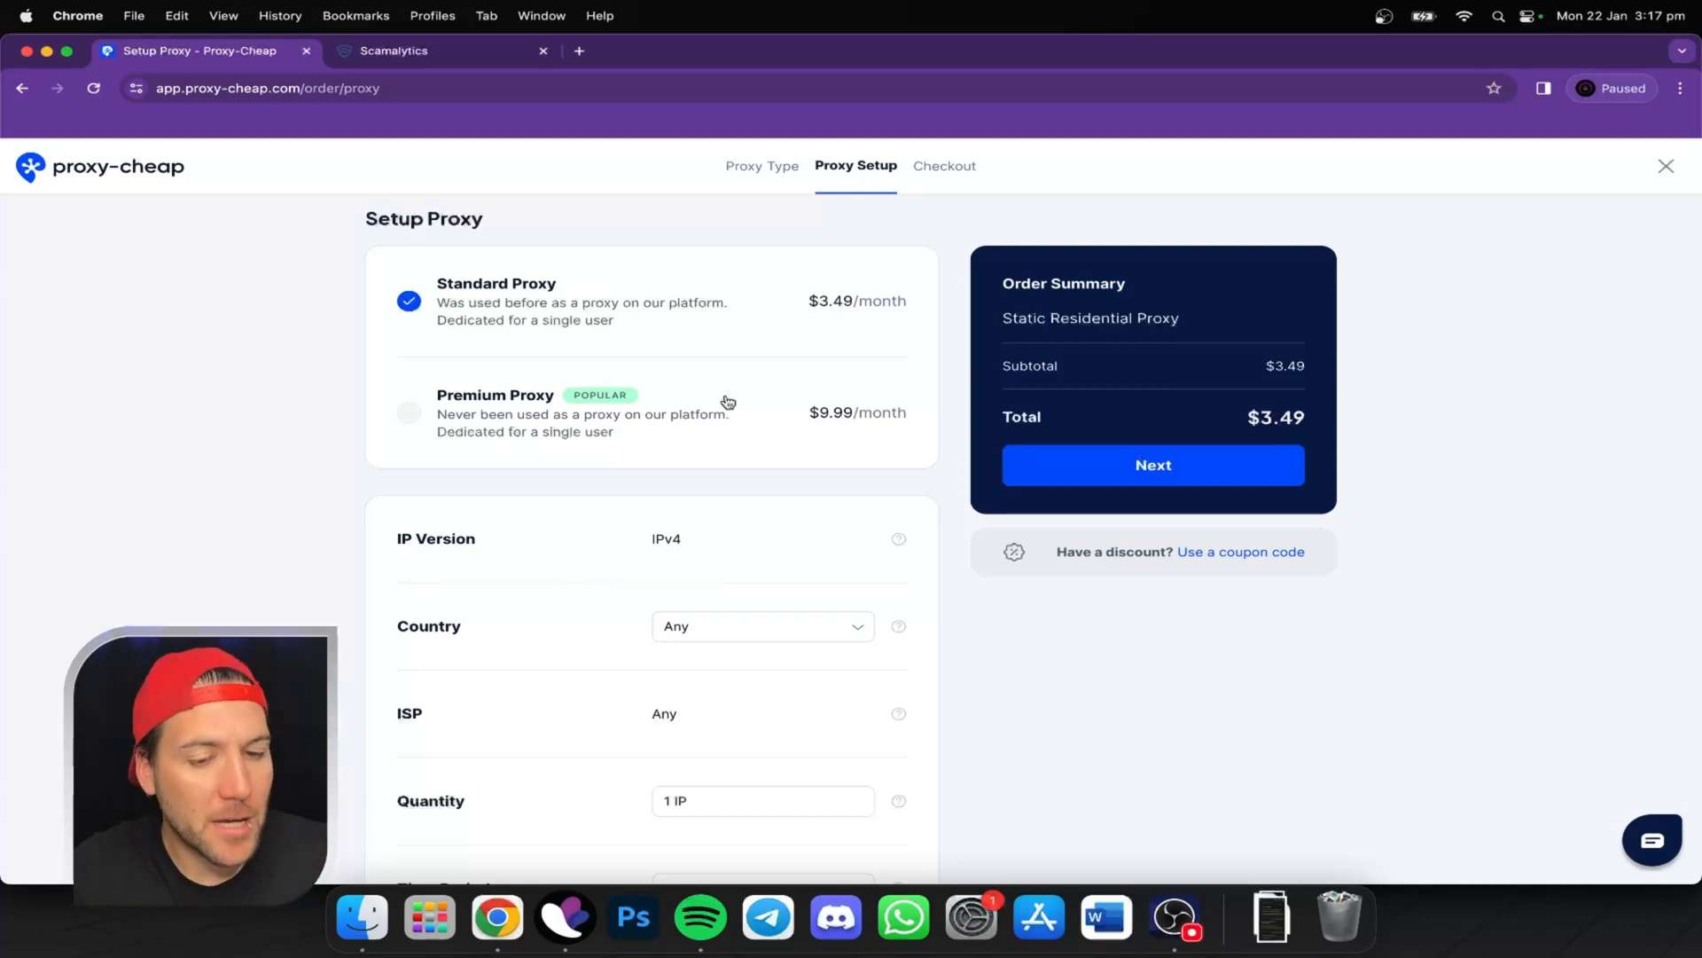
{"action": "left_click", "coordinate": [381, 53]}
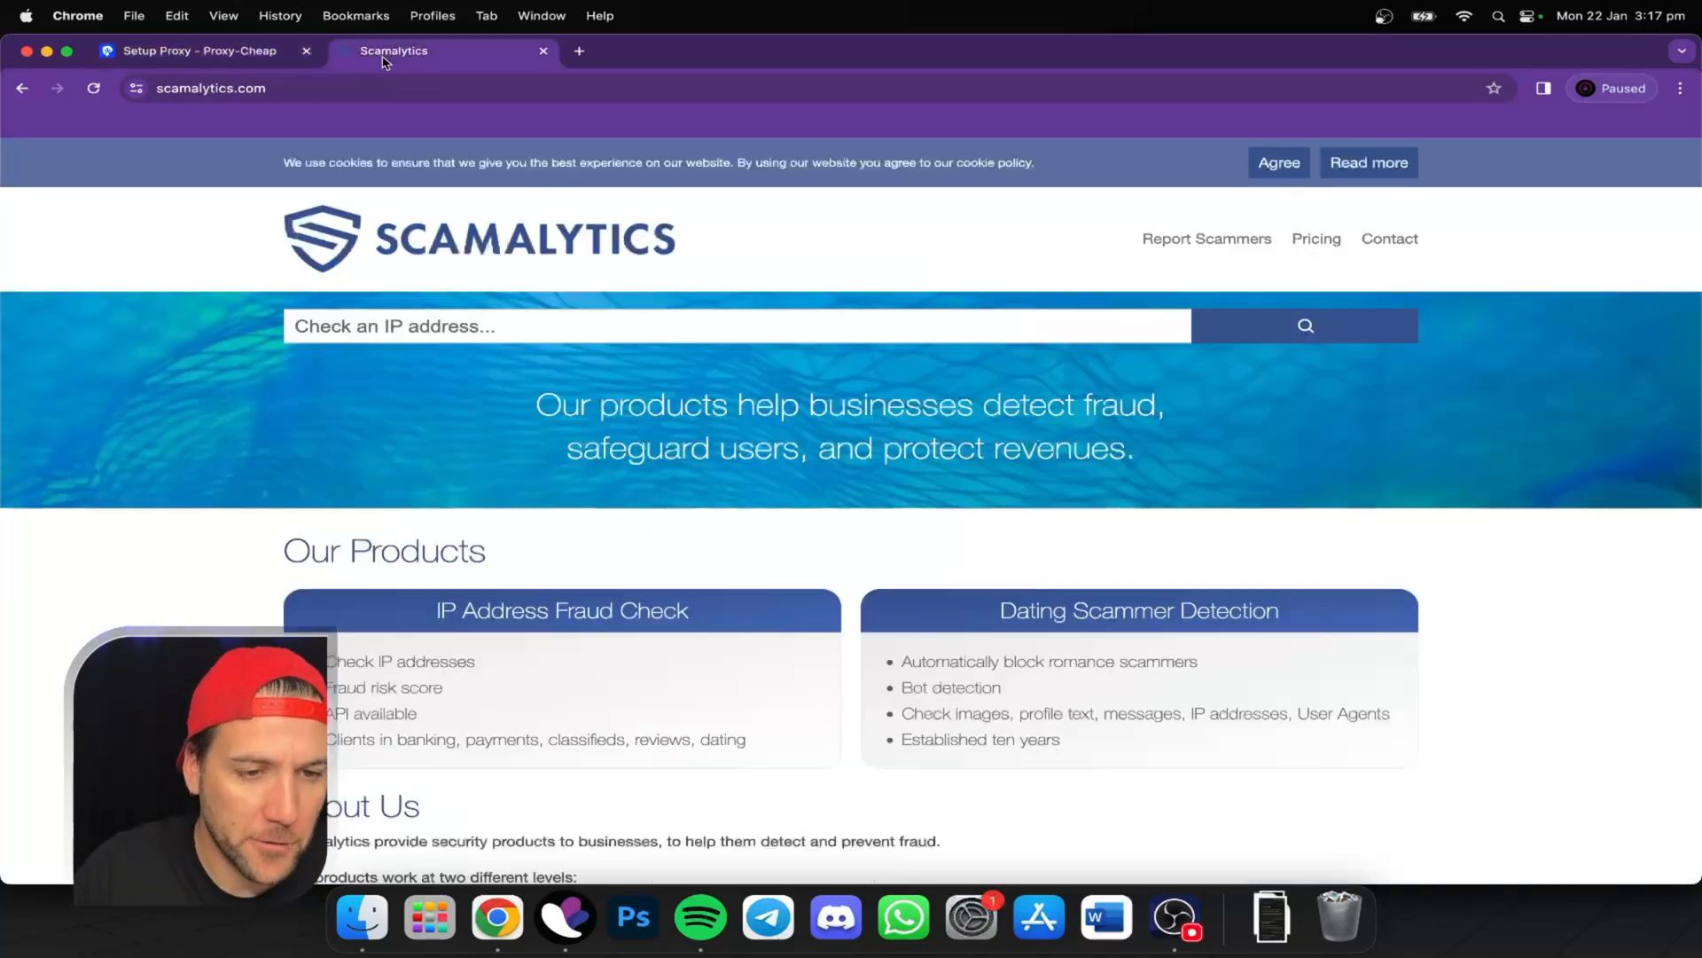
{"action": "left_click", "coordinate": [207, 55]}
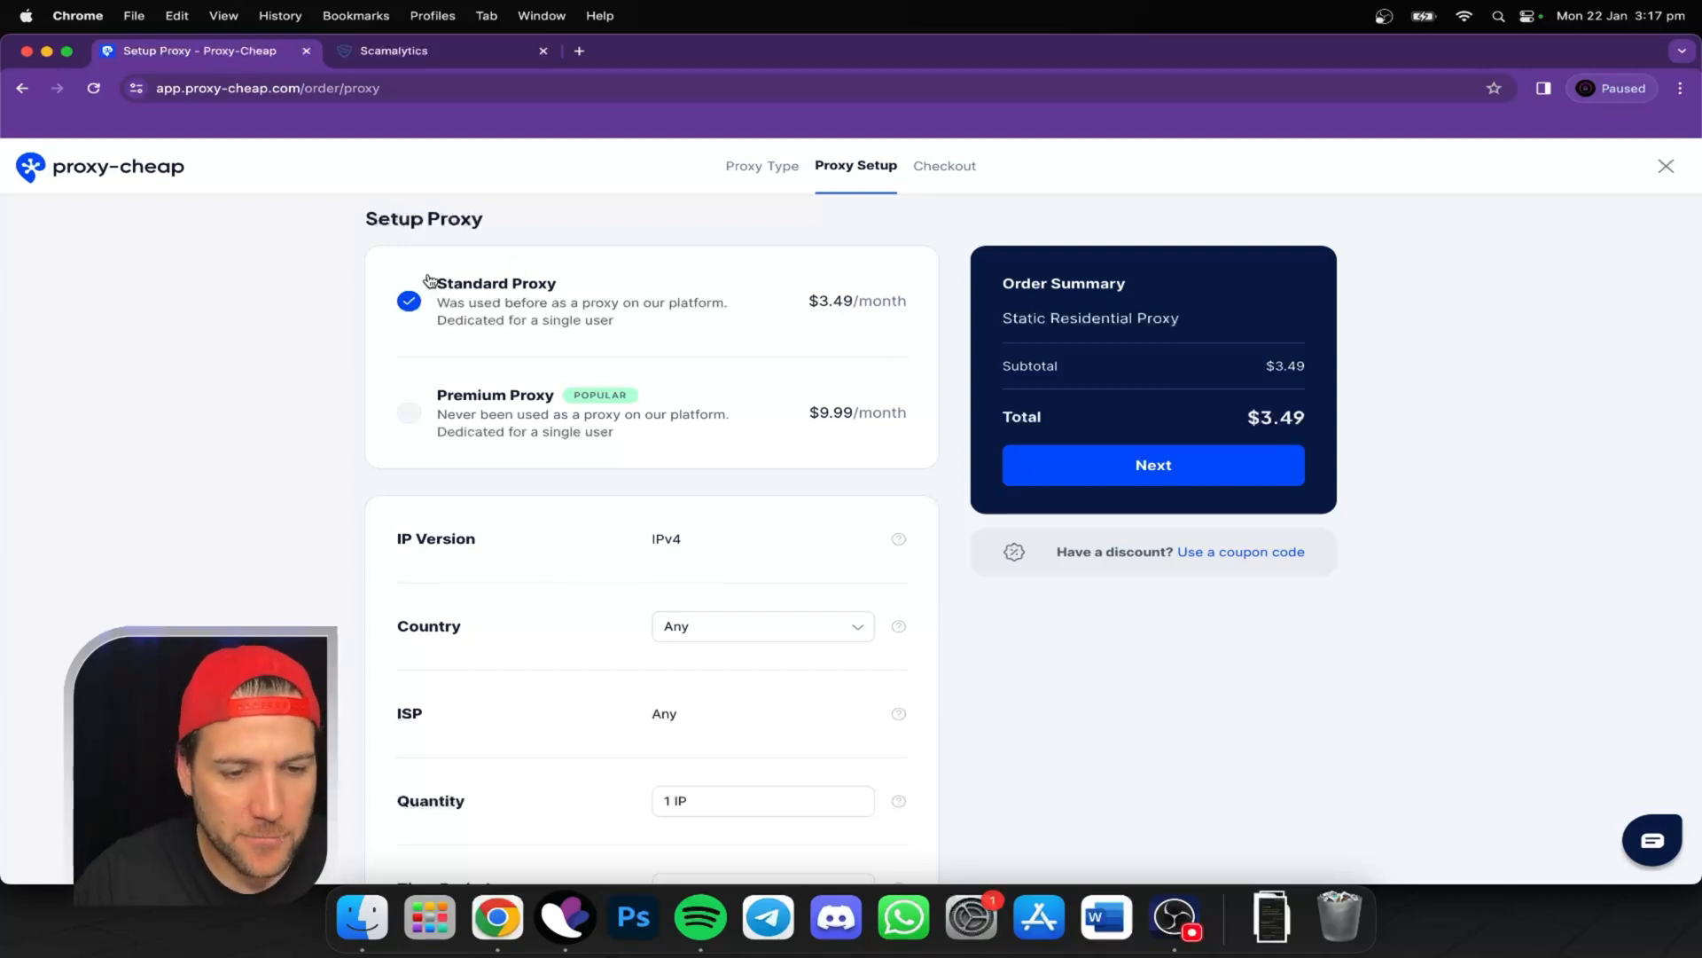
Browse the available countries and set the proxy's country to United States.
{"action": "scroll", "coordinate": [817, 362], "scroll_direction": "down", "scroll_amount": 1}
{"action": "scroll", "coordinate": [816, 363], "scroll_direction": "down", "scroll_amount": 3}
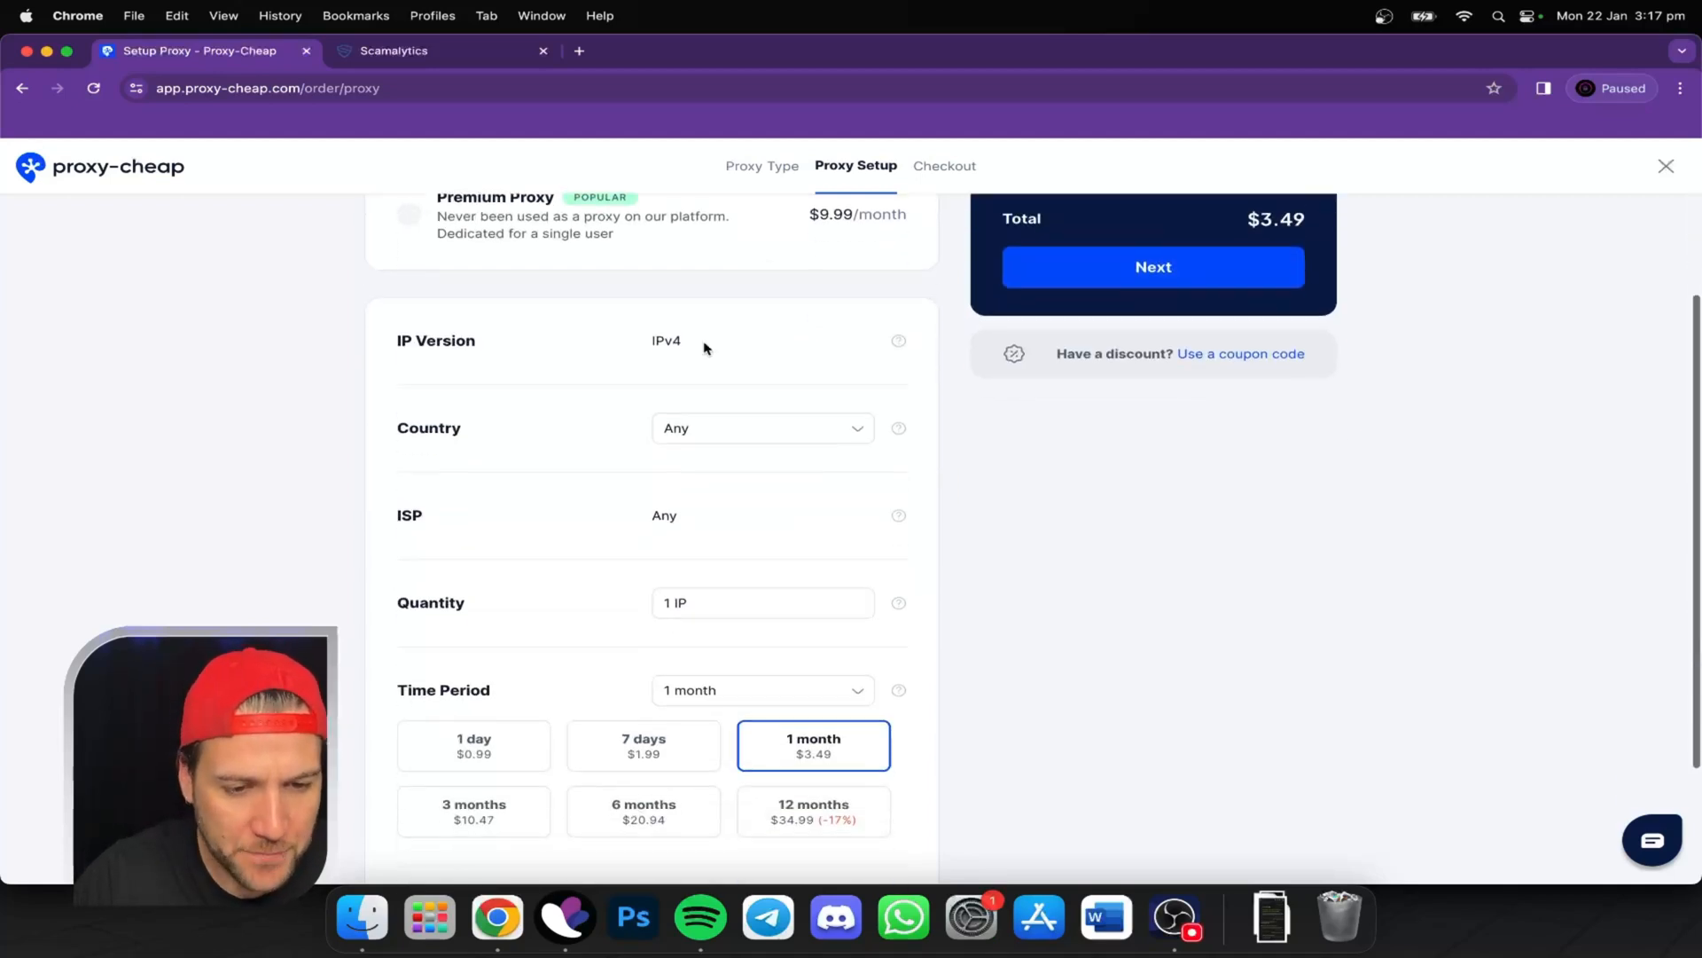
{"action": "left_click", "coordinate": [760, 434]}
{"action": "scroll", "coordinate": [801, 499], "scroll_direction": "down", "scroll_amount": 3}
{"action": "scroll", "coordinate": [802, 502], "scroll_direction": "down", "scroll_amount": 5}
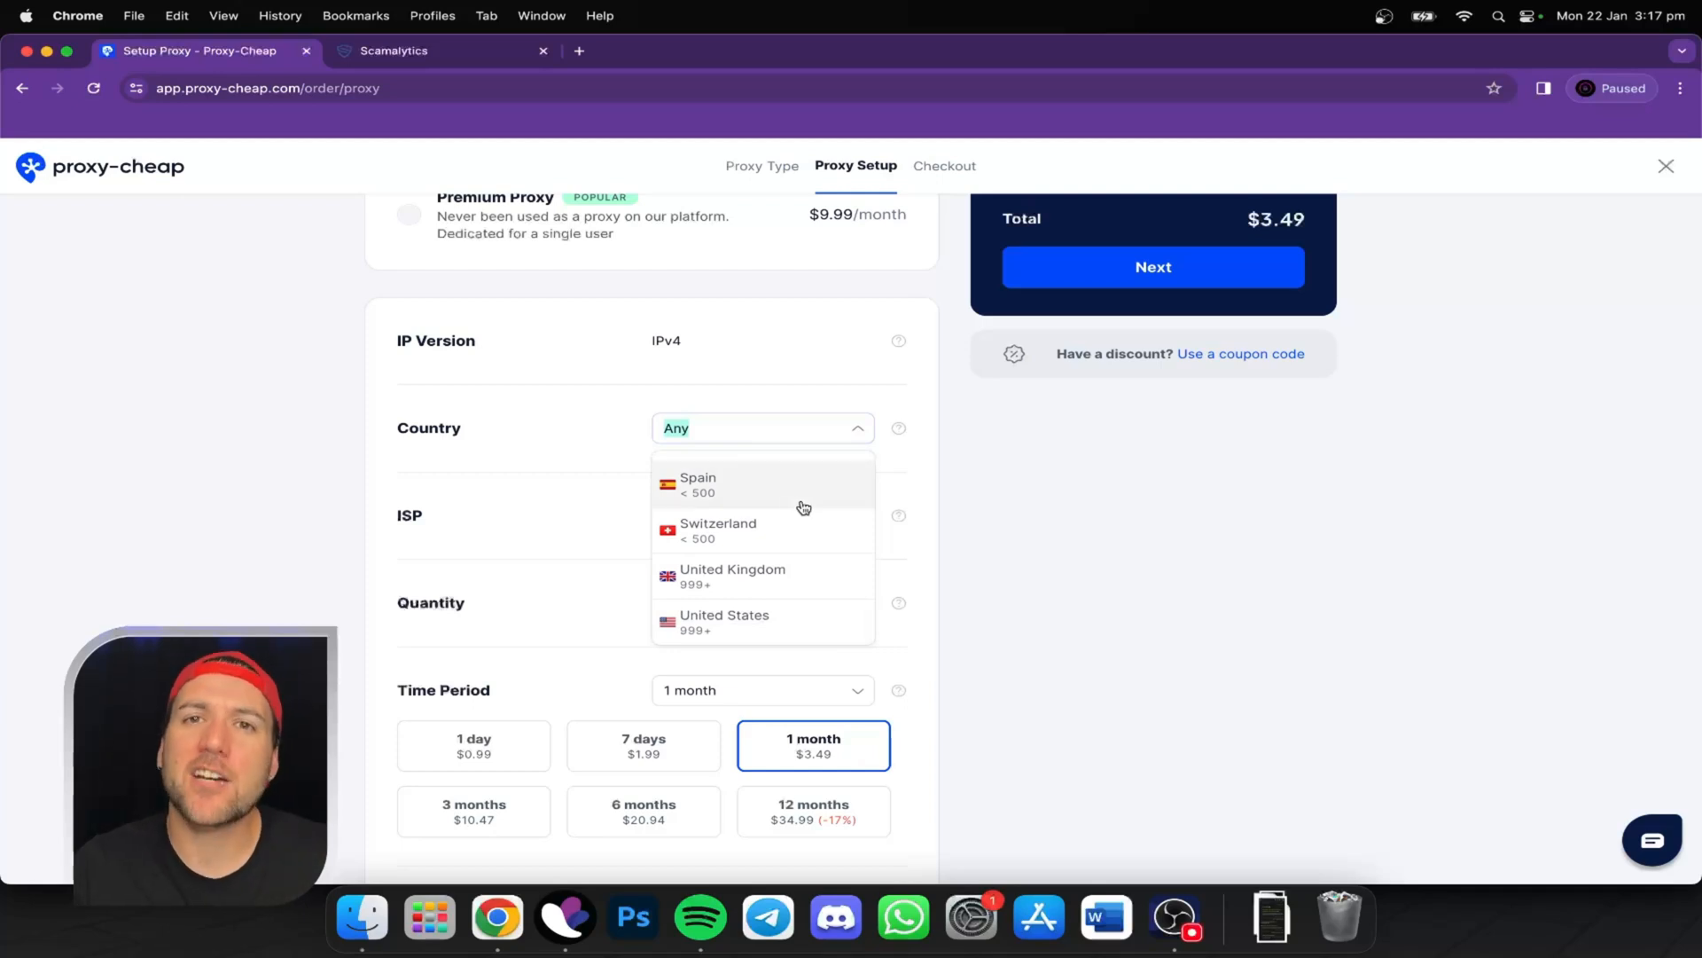
{"action": "scroll", "coordinate": [804, 507], "scroll_direction": "down", "scroll_amount": 2}
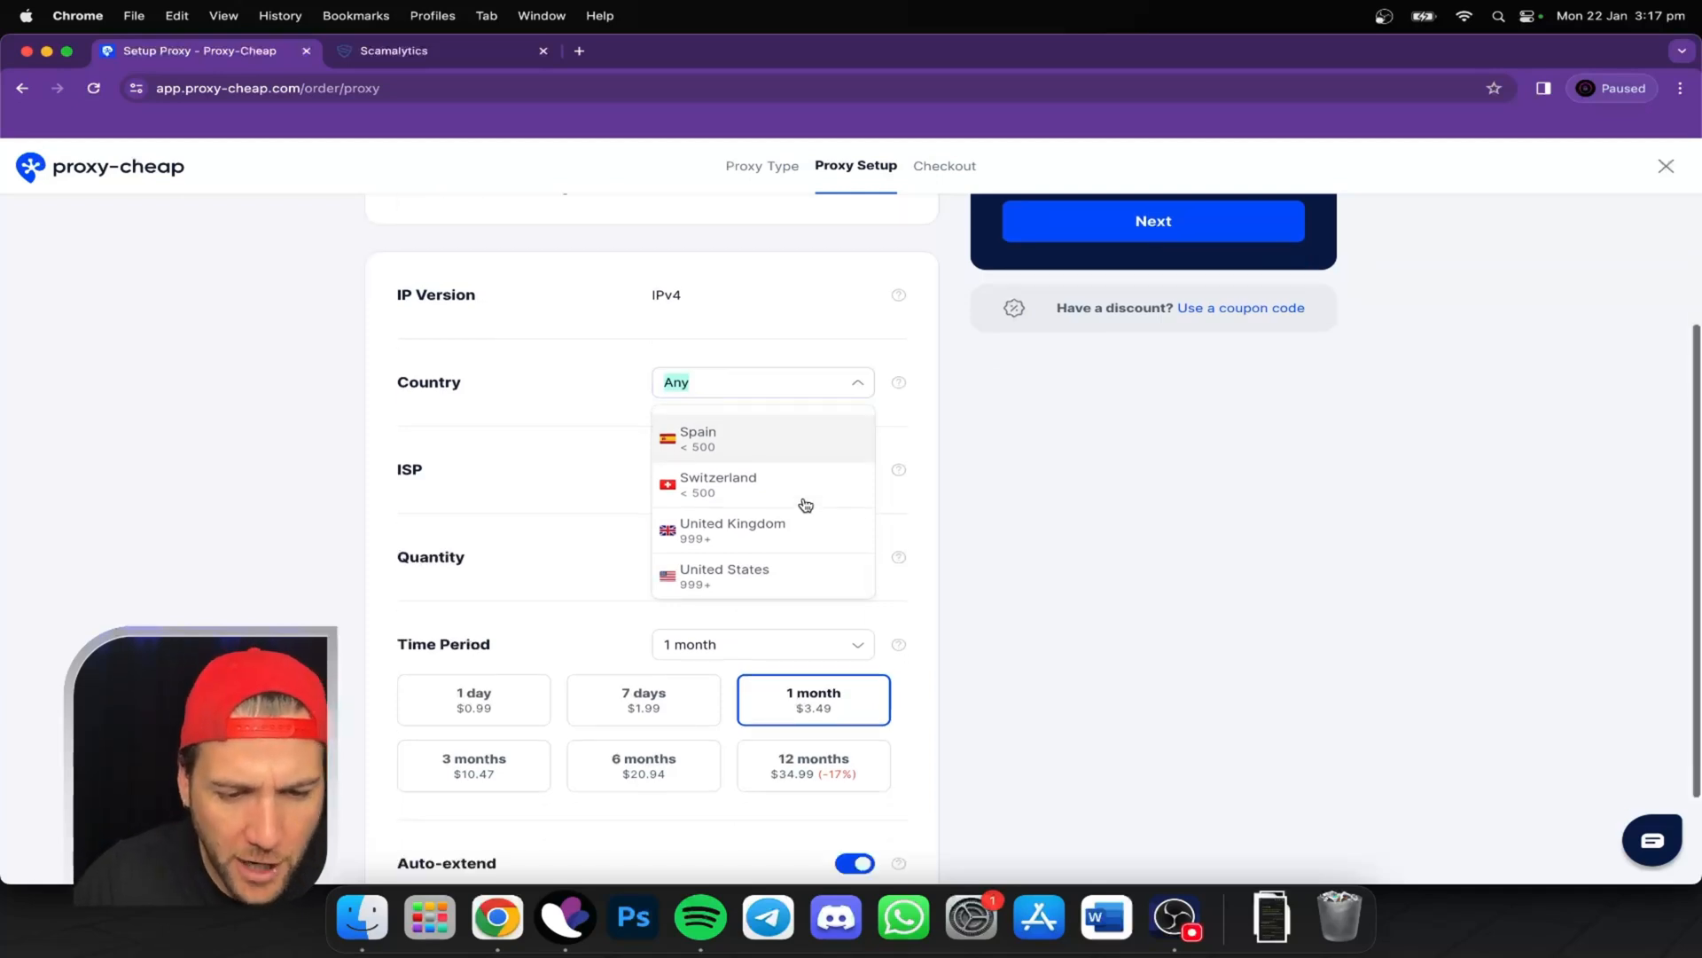
{"action": "scroll", "coordinate": [805, 505], "scroll_direction": "up", "scroll_amount": 8}
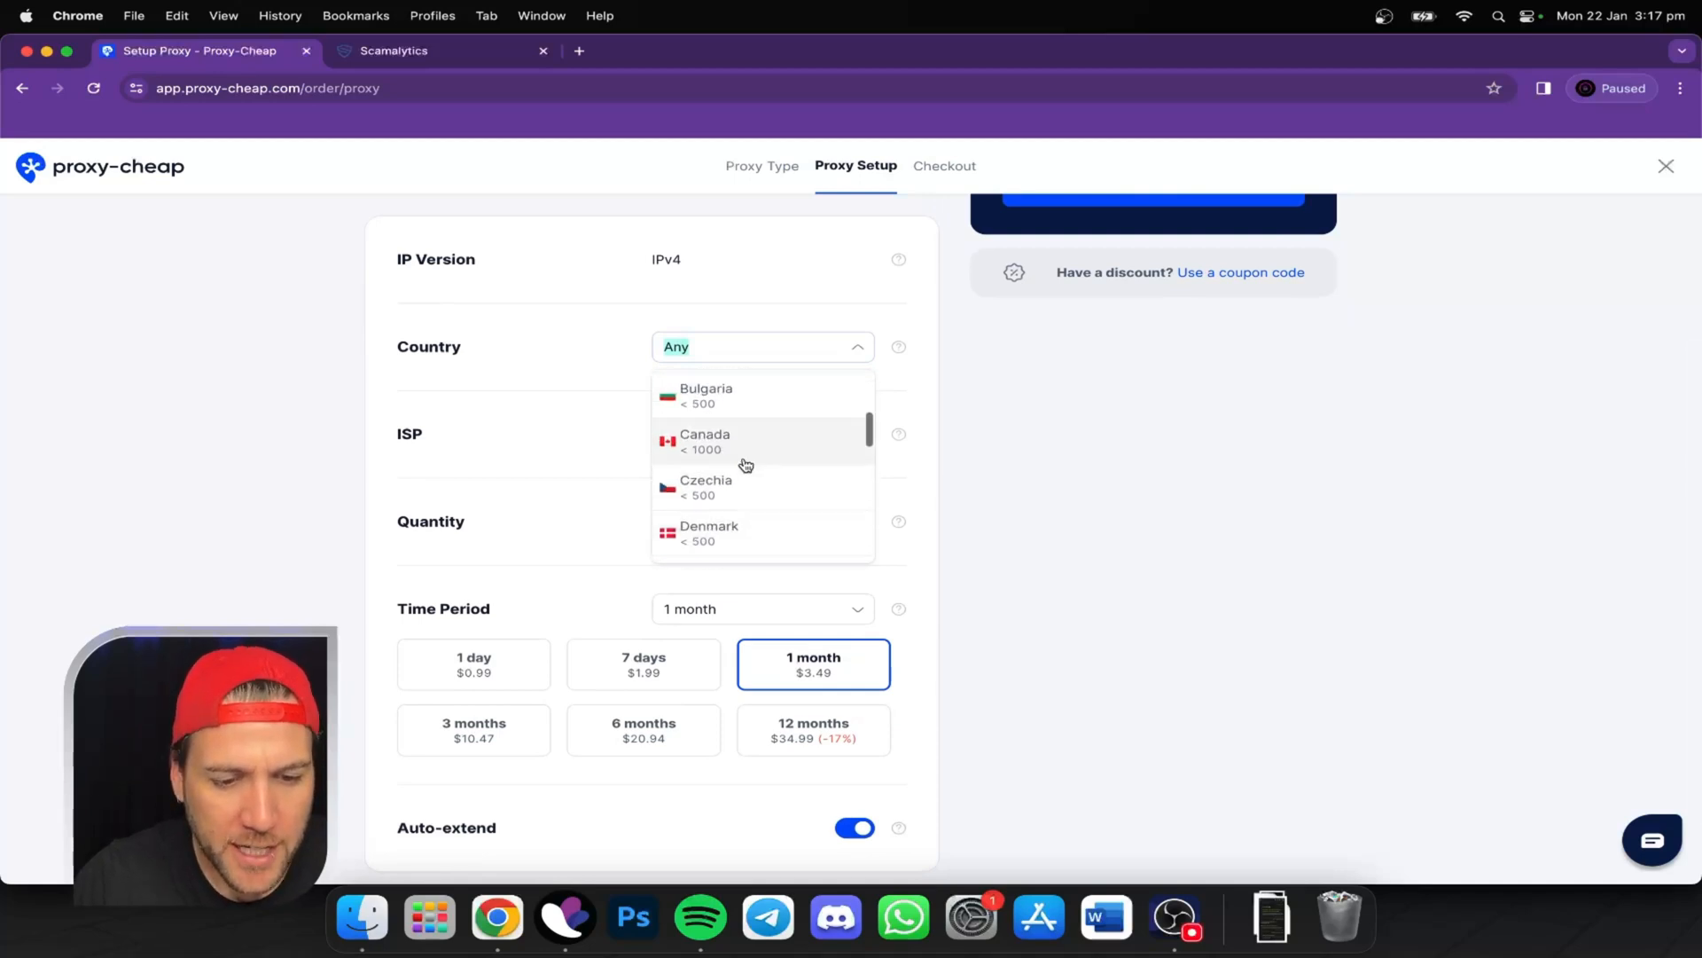
{"action": "scroll", "coordinate": [747, 461], "scroll_direction": "down", "scroll_amount": 8}
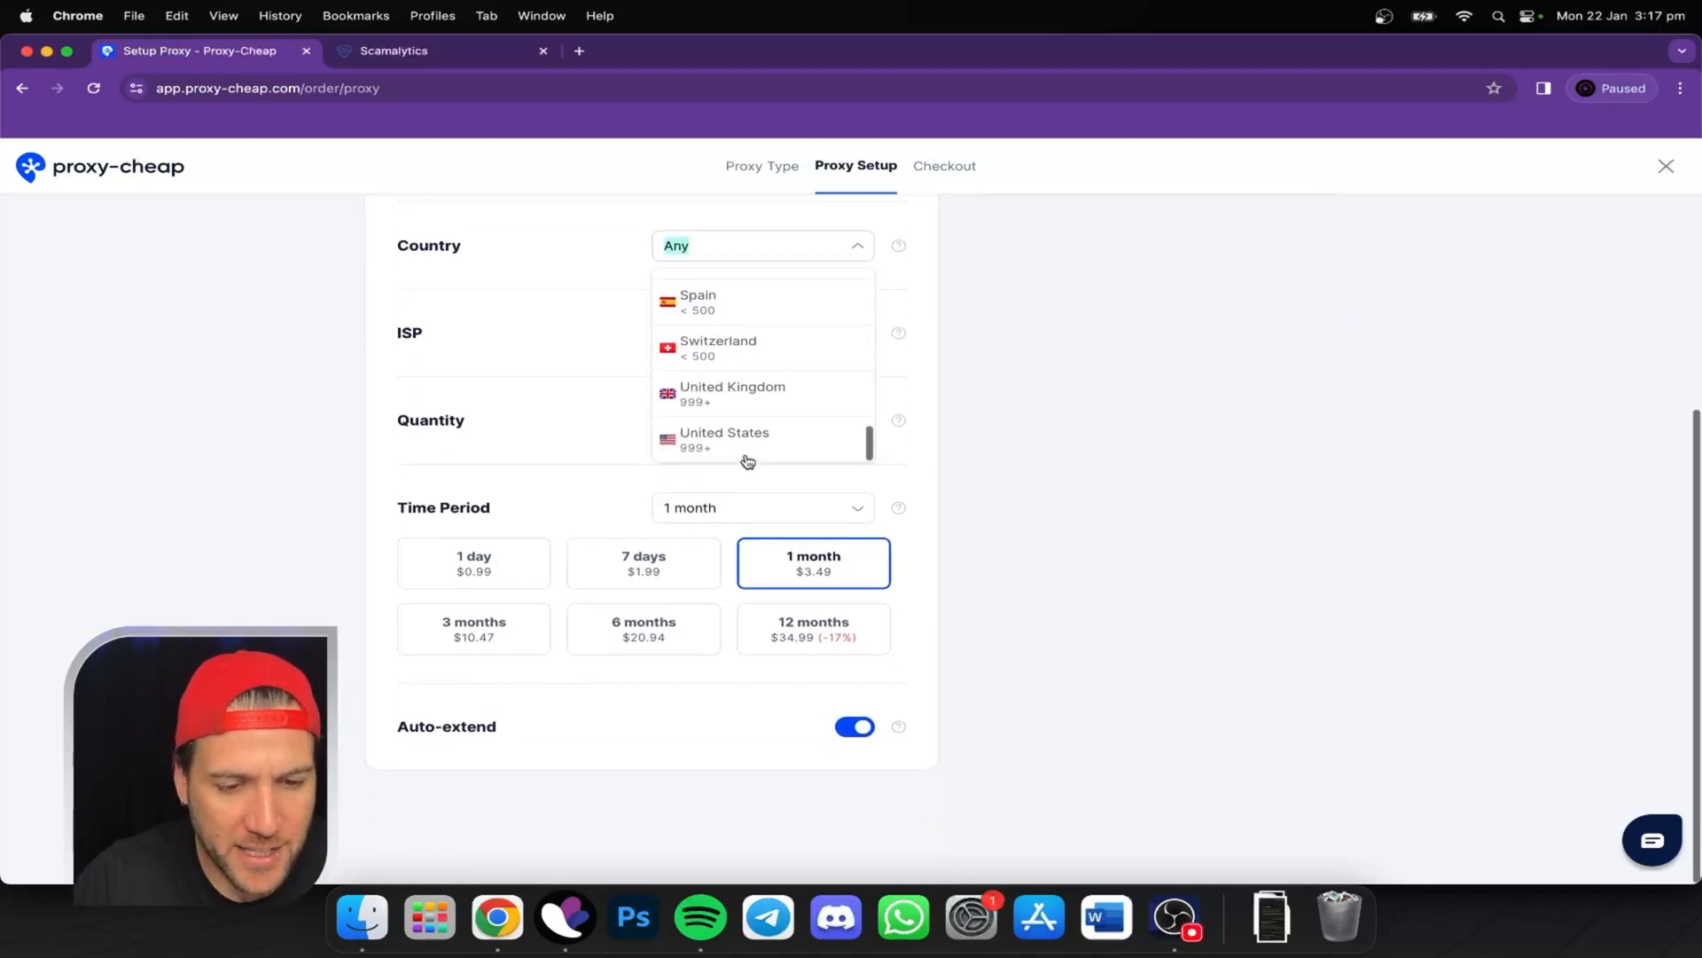
{"action": "scroll", "coordinate": [953, 423], "scroll_direction": "up", "scroll_amount": 2}
{"action": "scroll", "coordinate": [783, 437], "scroll_direction": "up", "scroll_amount": 8}
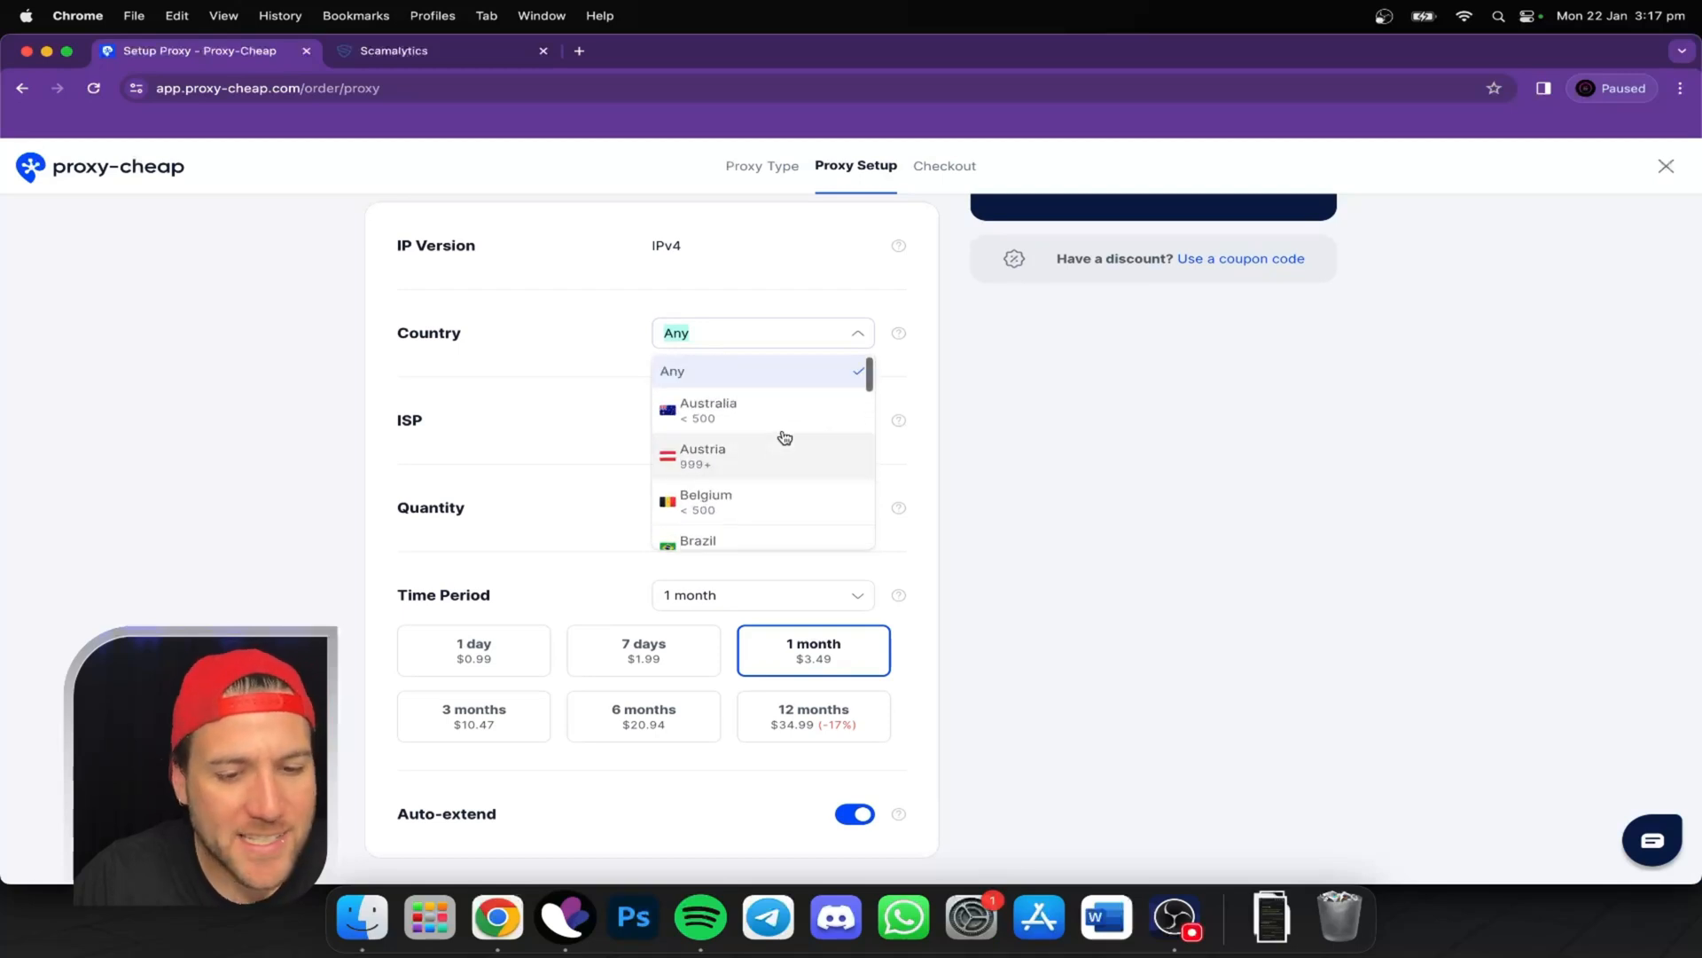
{"action": "scroll", "coordinate": [783, 437], "scroll_direction": "down", "scroll_amount": 8}
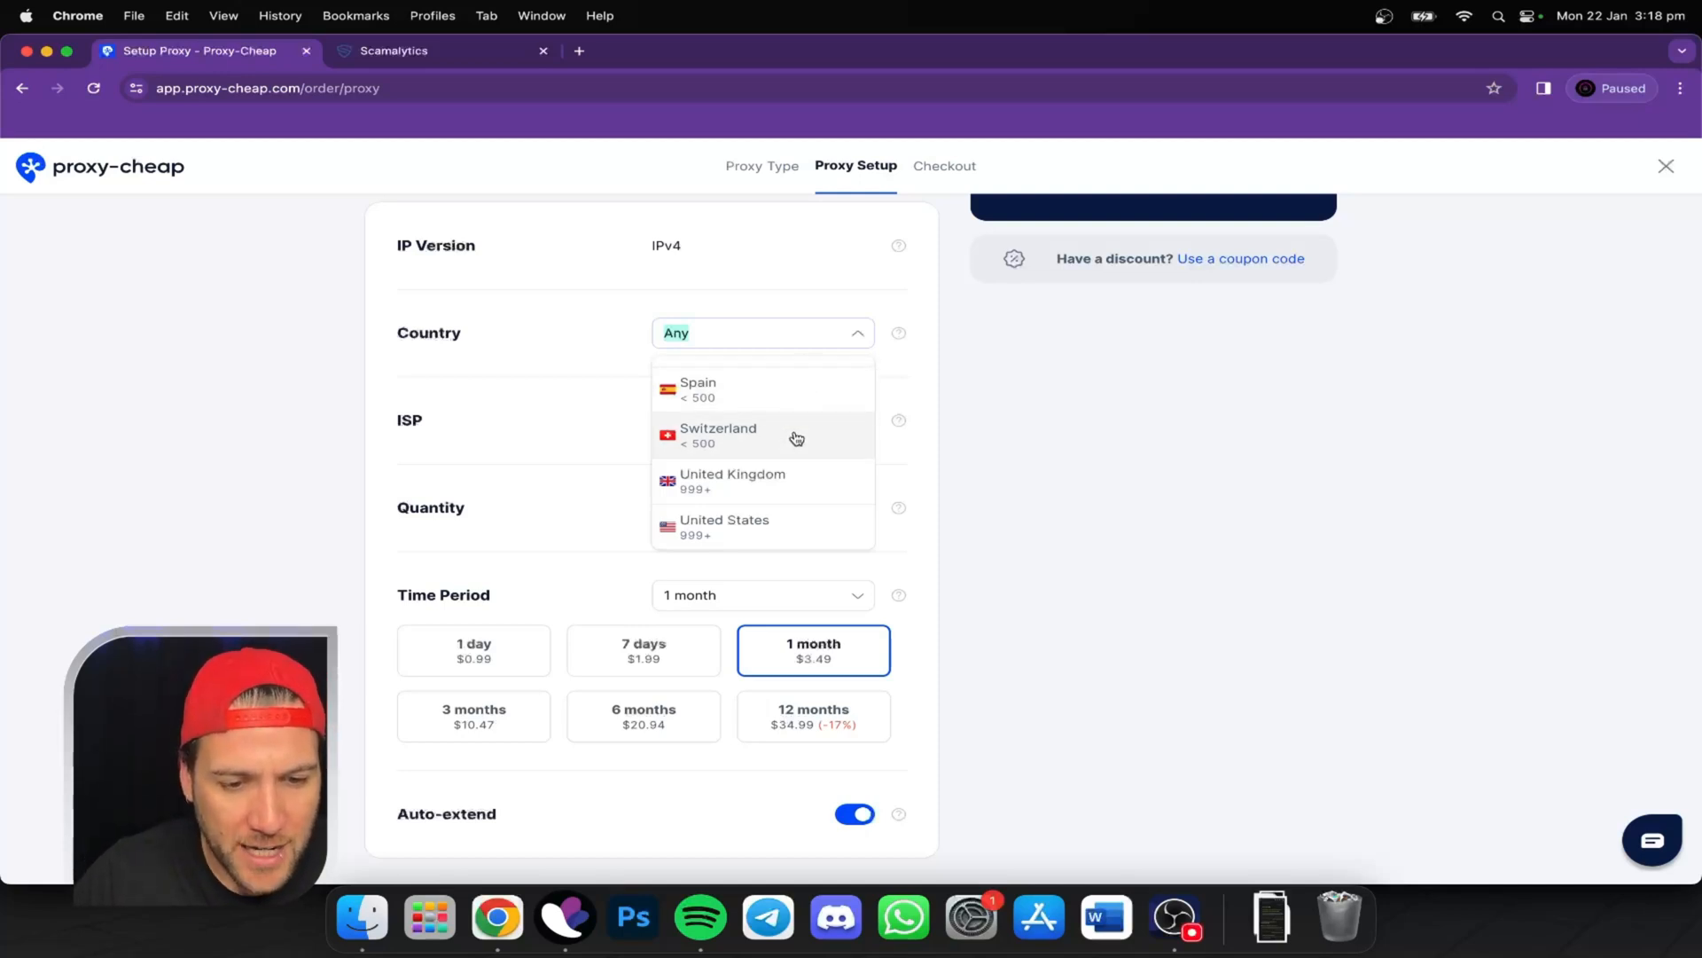
{"action": "scroll", "coordinate": [795, 437], "scroll_direction": "down", "scroll_amount": 2}
{"action": "left_click", "coordinate": [745, 435]}
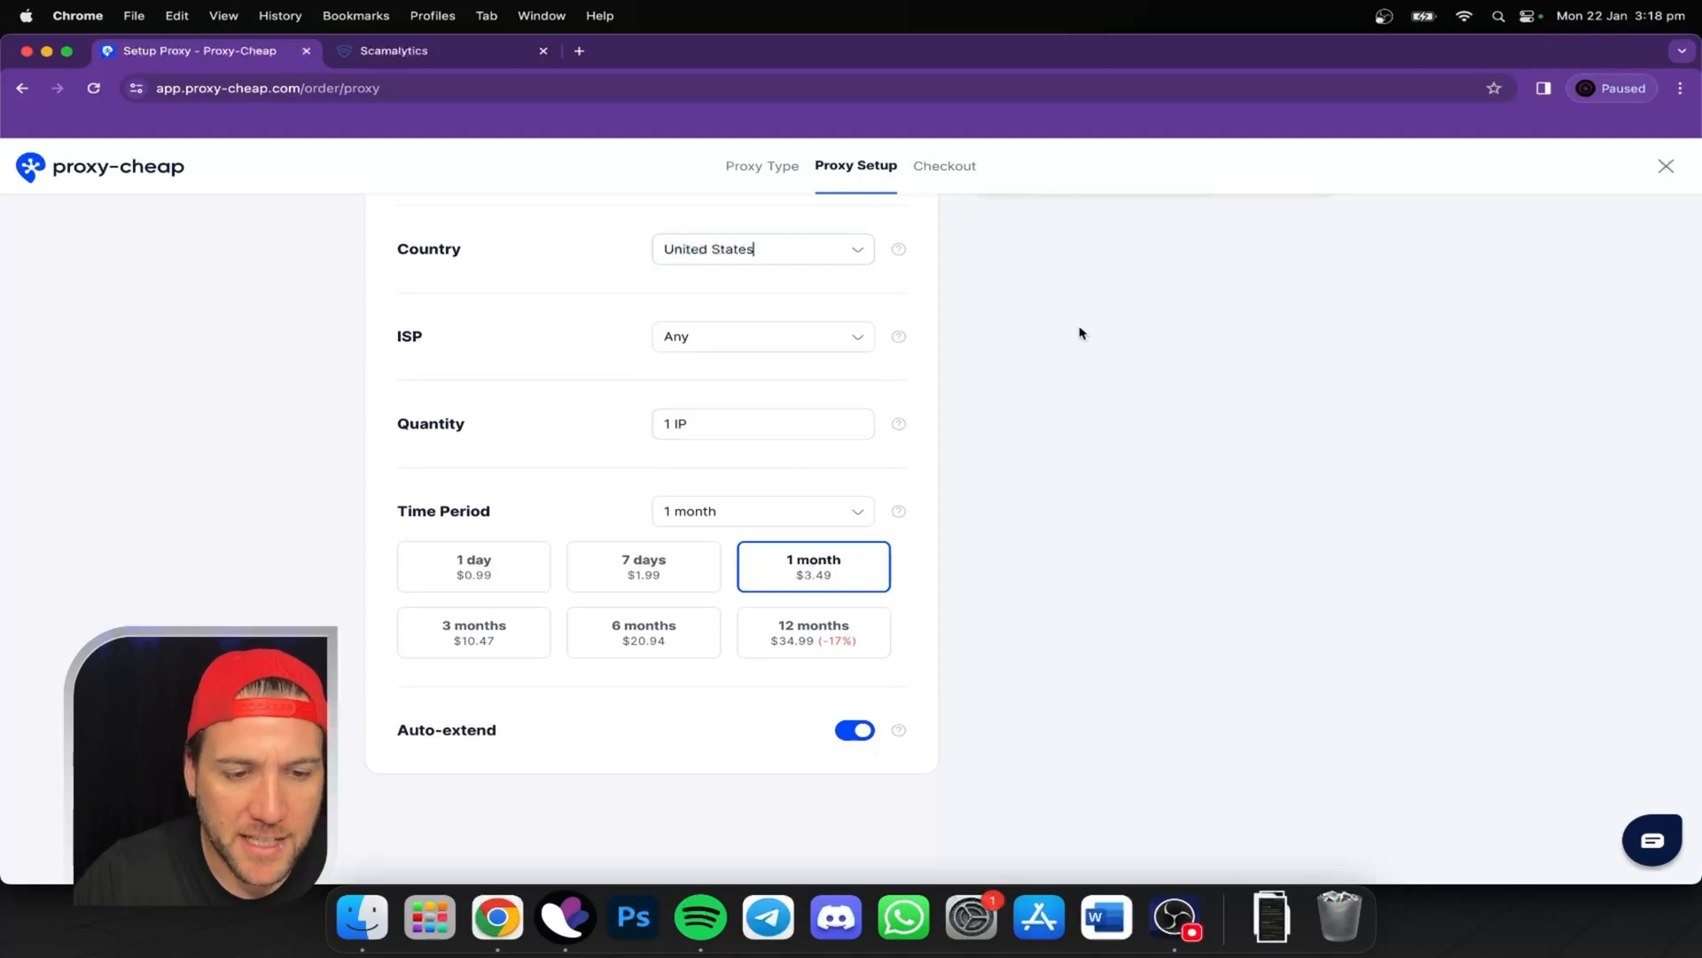
Look through the available internet providers and set the proxy's ISP to Comcast.
{"action": "left_click", "coordinate": [851, 338]}
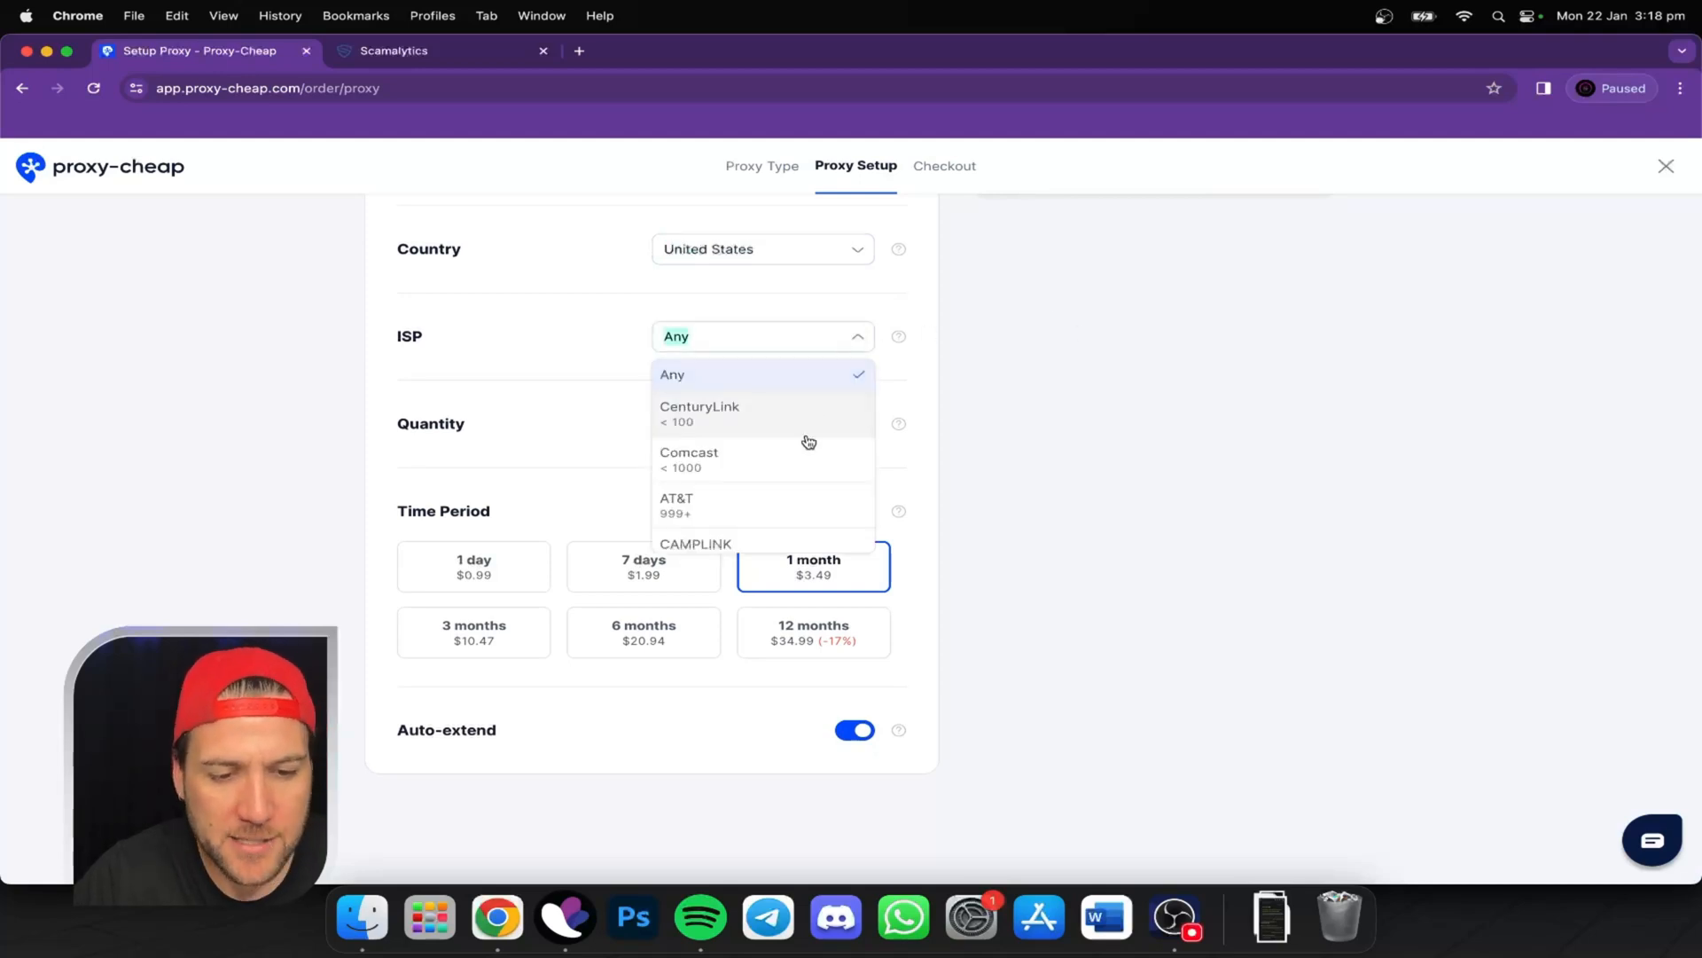
{"action": "scroll", "coordinate": [809, 440], "scroll_direction": "down", "scroll_amount": 3}
{"action": "scroll", "coordinate": [808, 441], "scroll_direction": "up", "scroll_amount": 3}
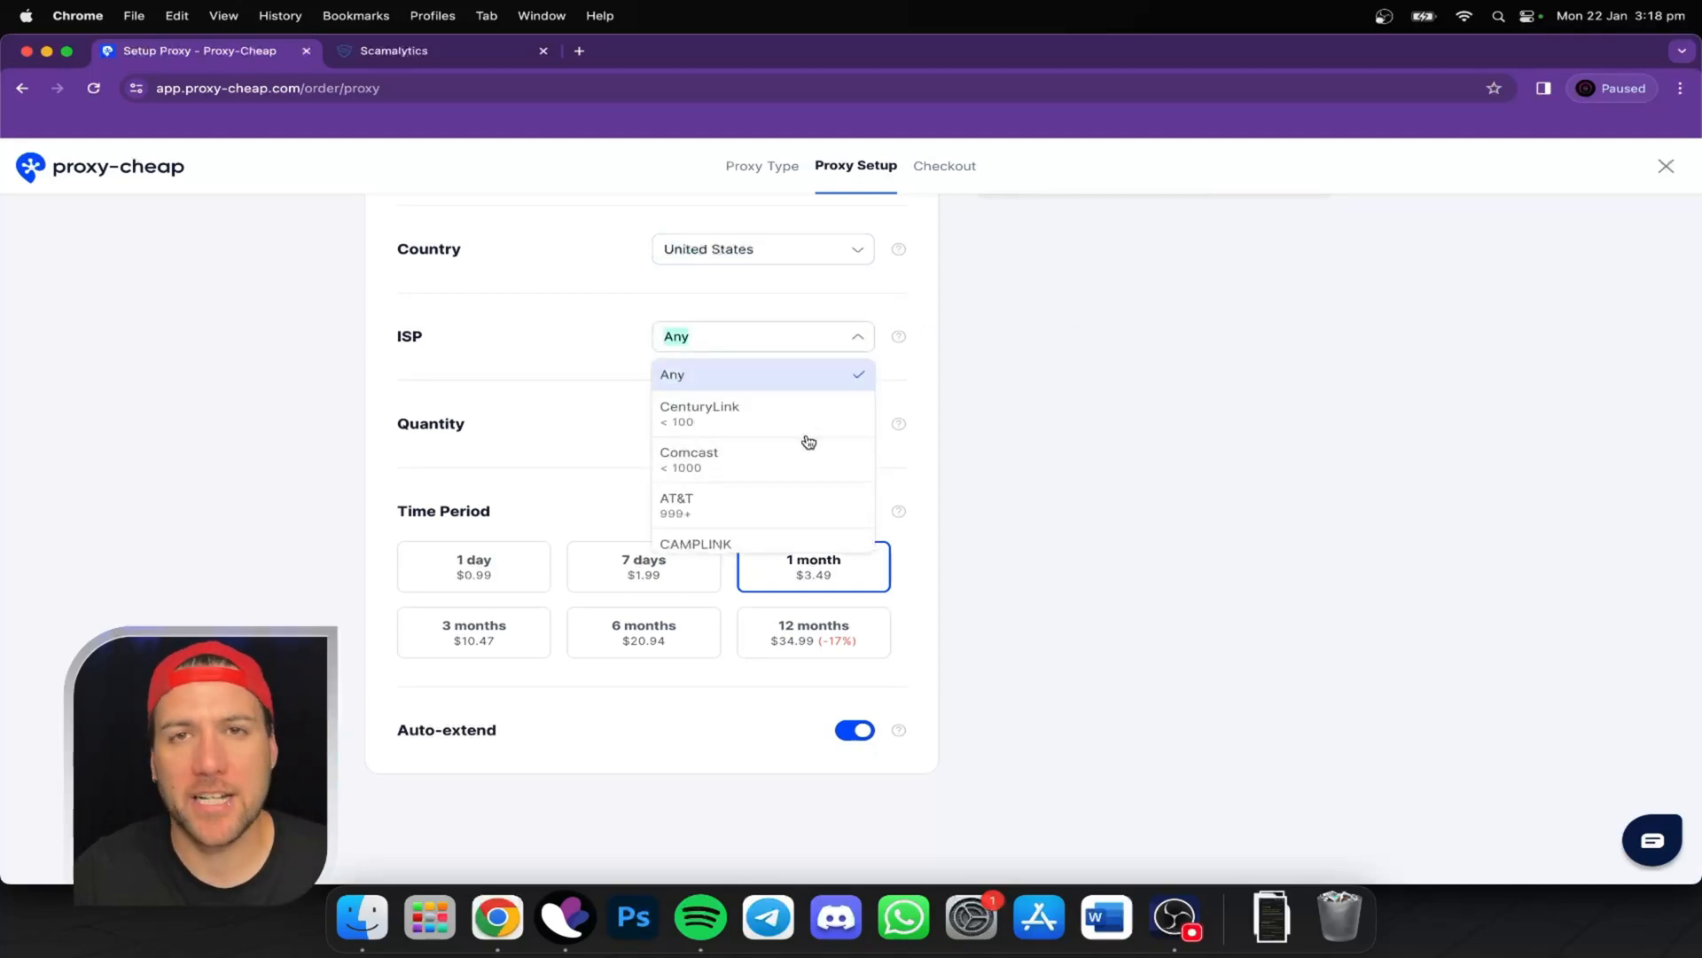
{"action": "scroll", "coordinate": [809, 441], "scroll_direction": "down", "scroll_amount": 1}
{"action": "scroll", "coordinate": [807, 443], "scroll_direction": "up", "scroll_amount": 1}
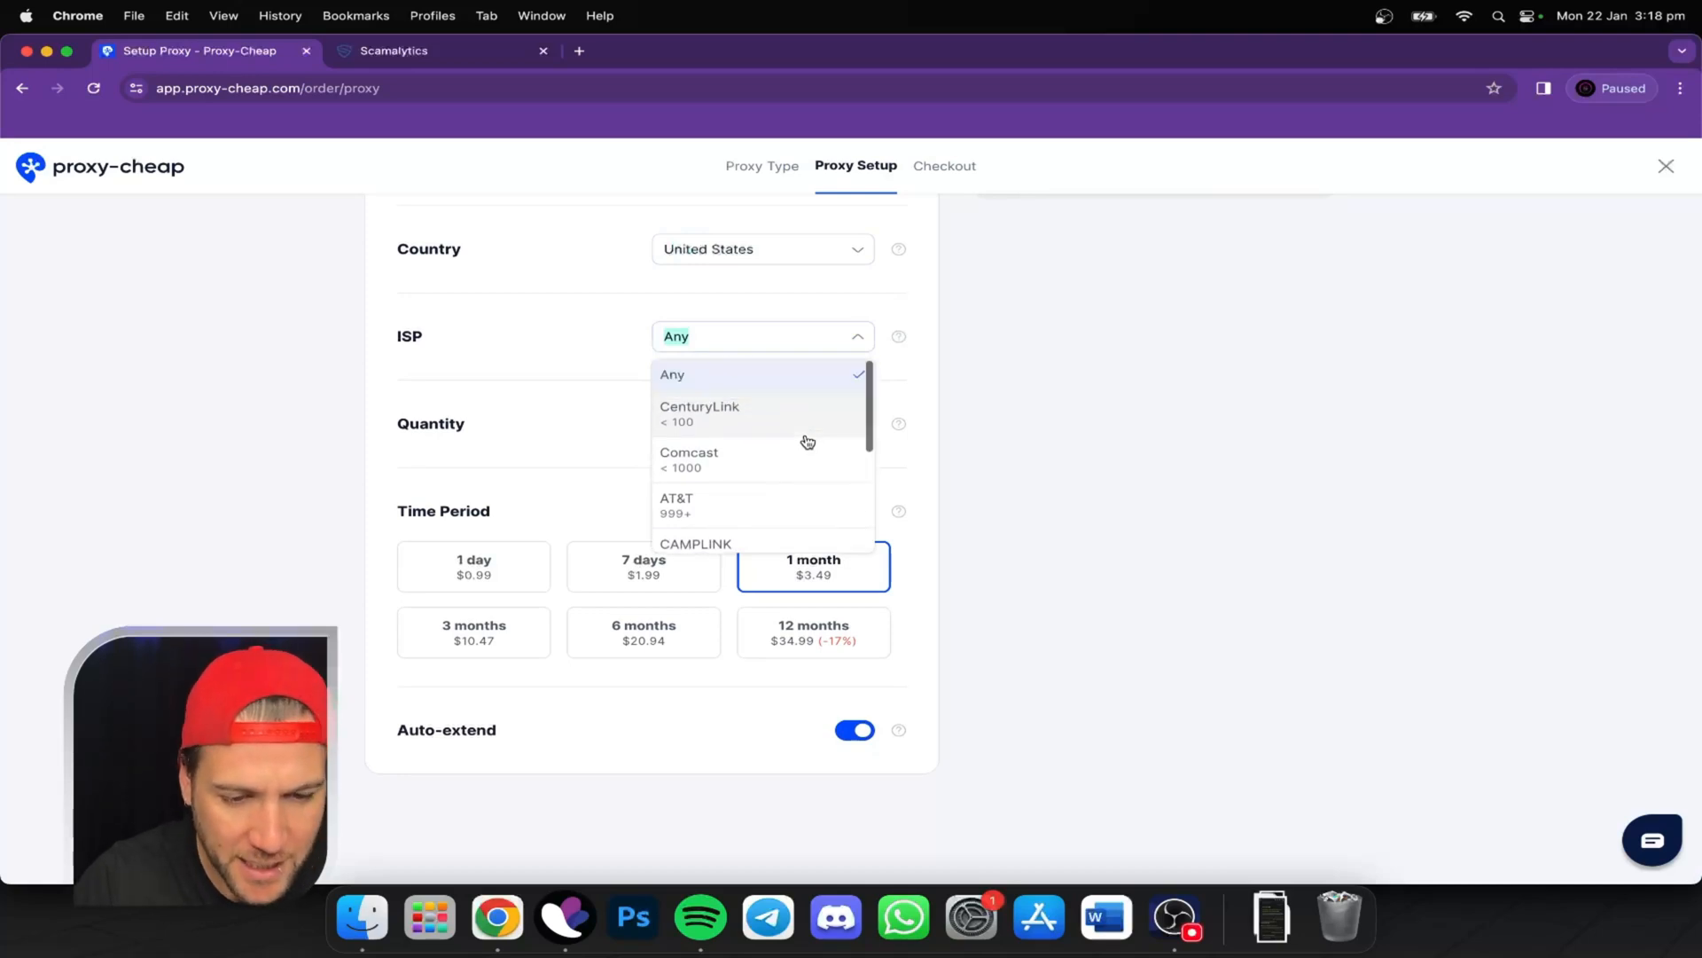
{"action": "left_click", "coordinate": [734, 458]}
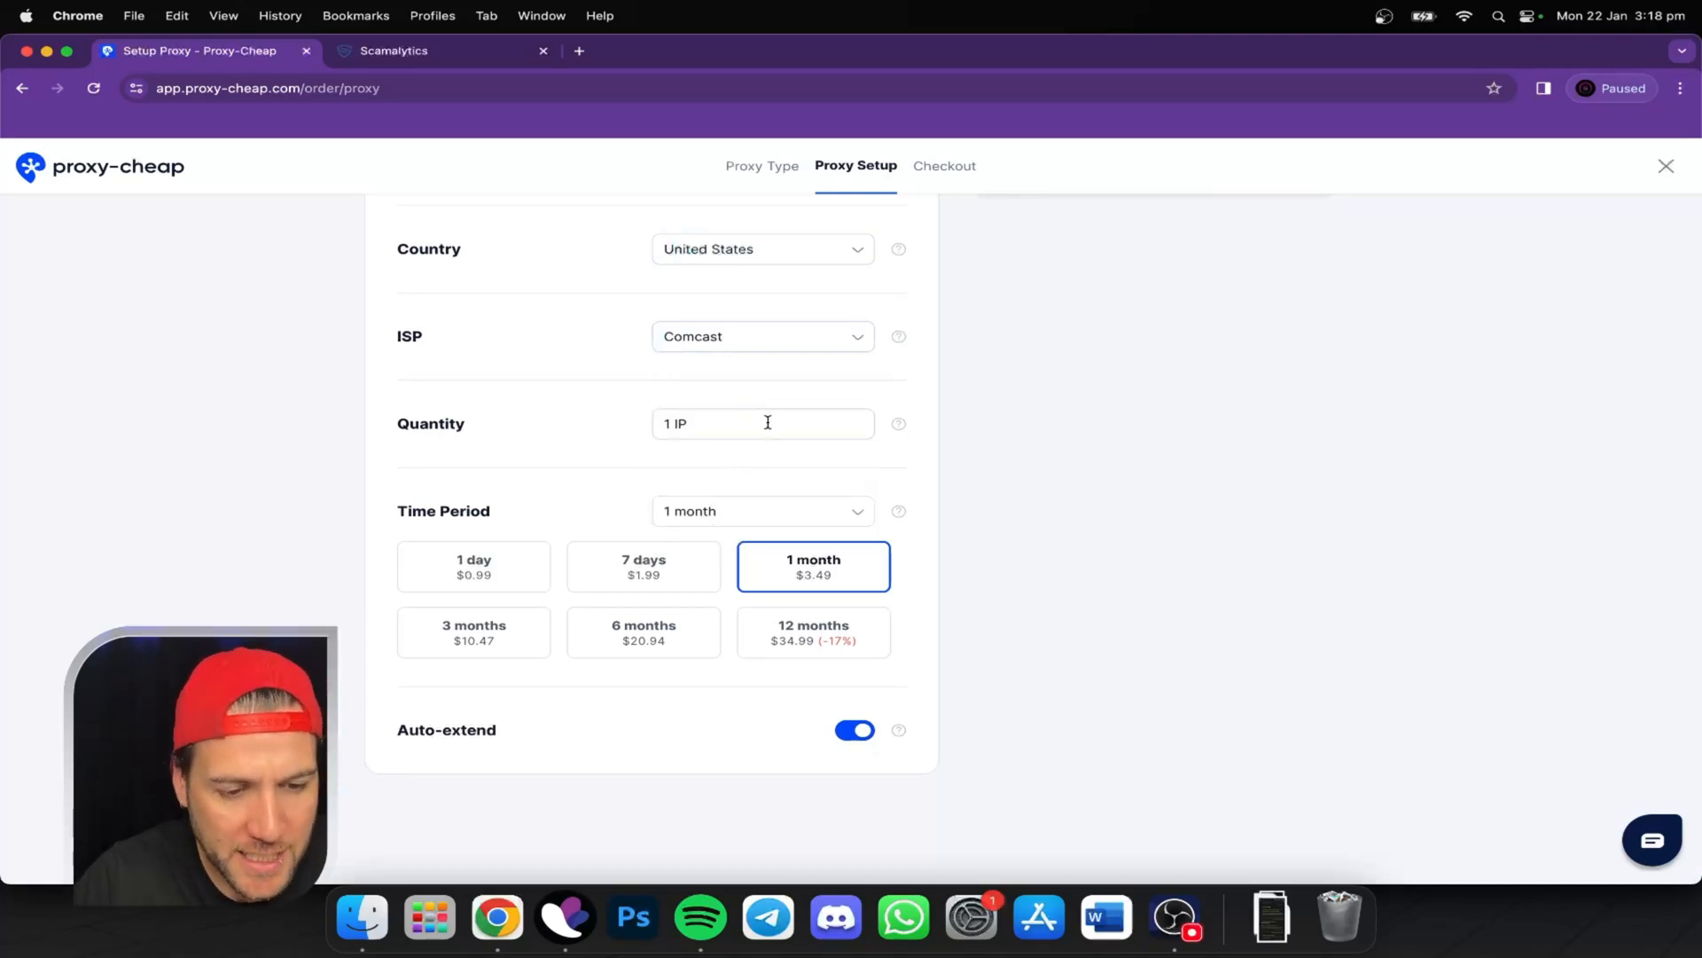
Turn off auto-extend for the 1-month proxy order.
{"action": "scroll", "coordinate": [590, 469], "scroll_direction": "down", "scroll_amount": 1}
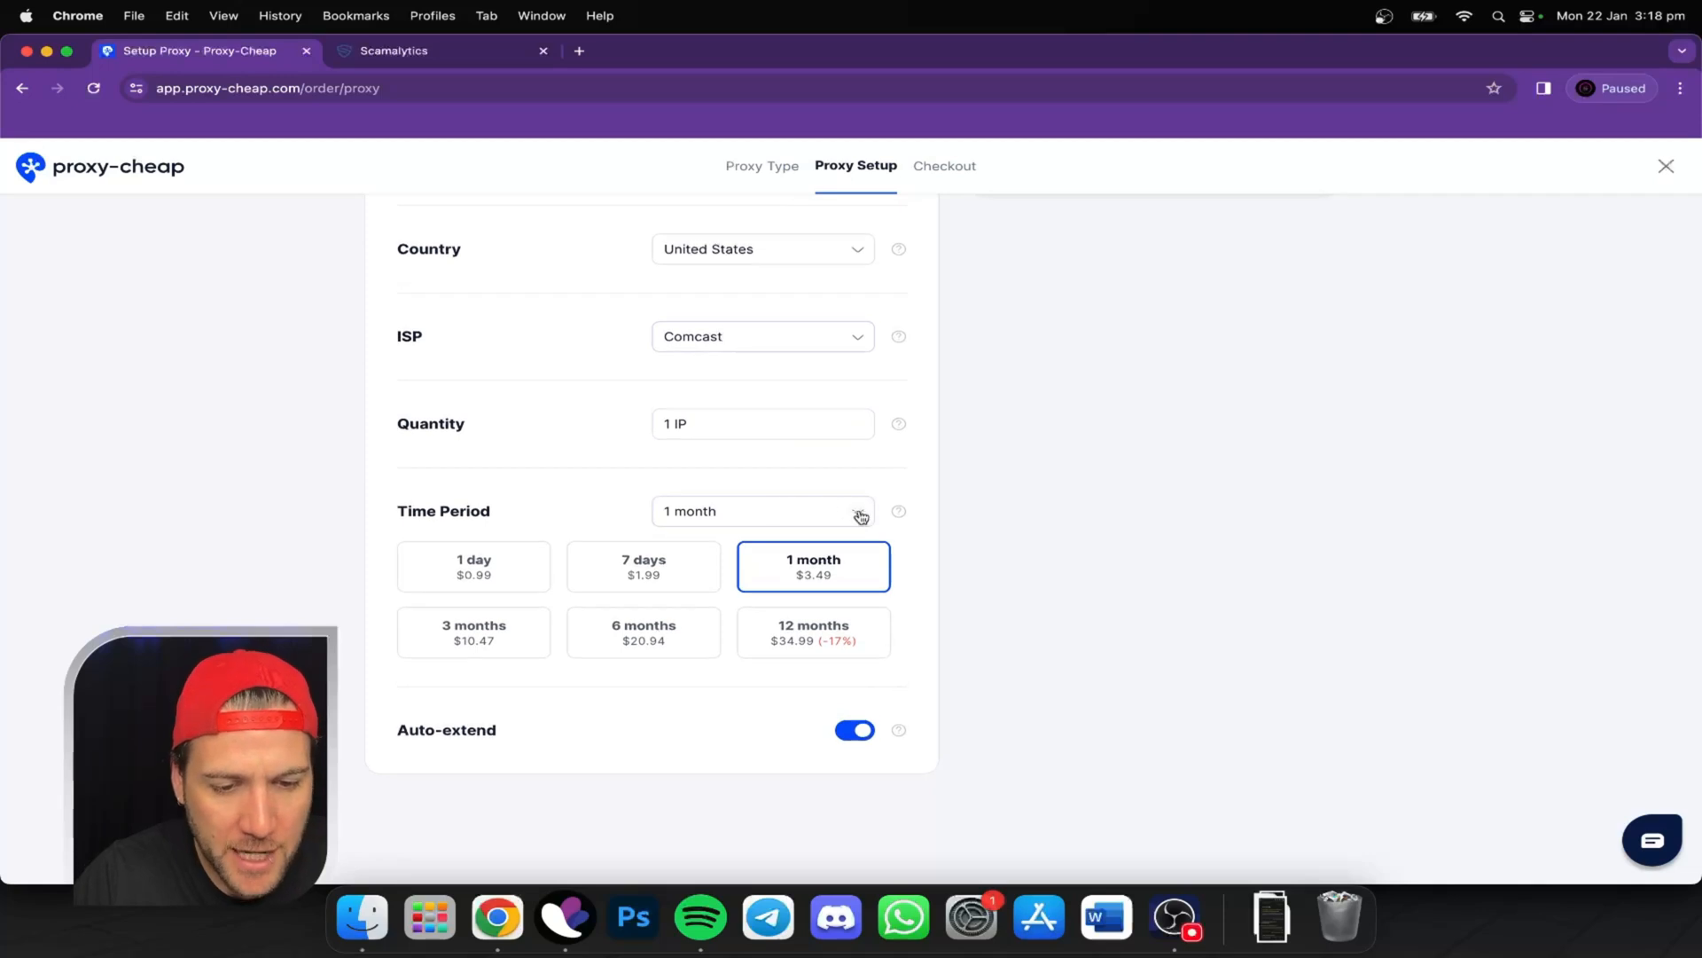
{"action": "mouse_move", "coordinate": [898, 512]}
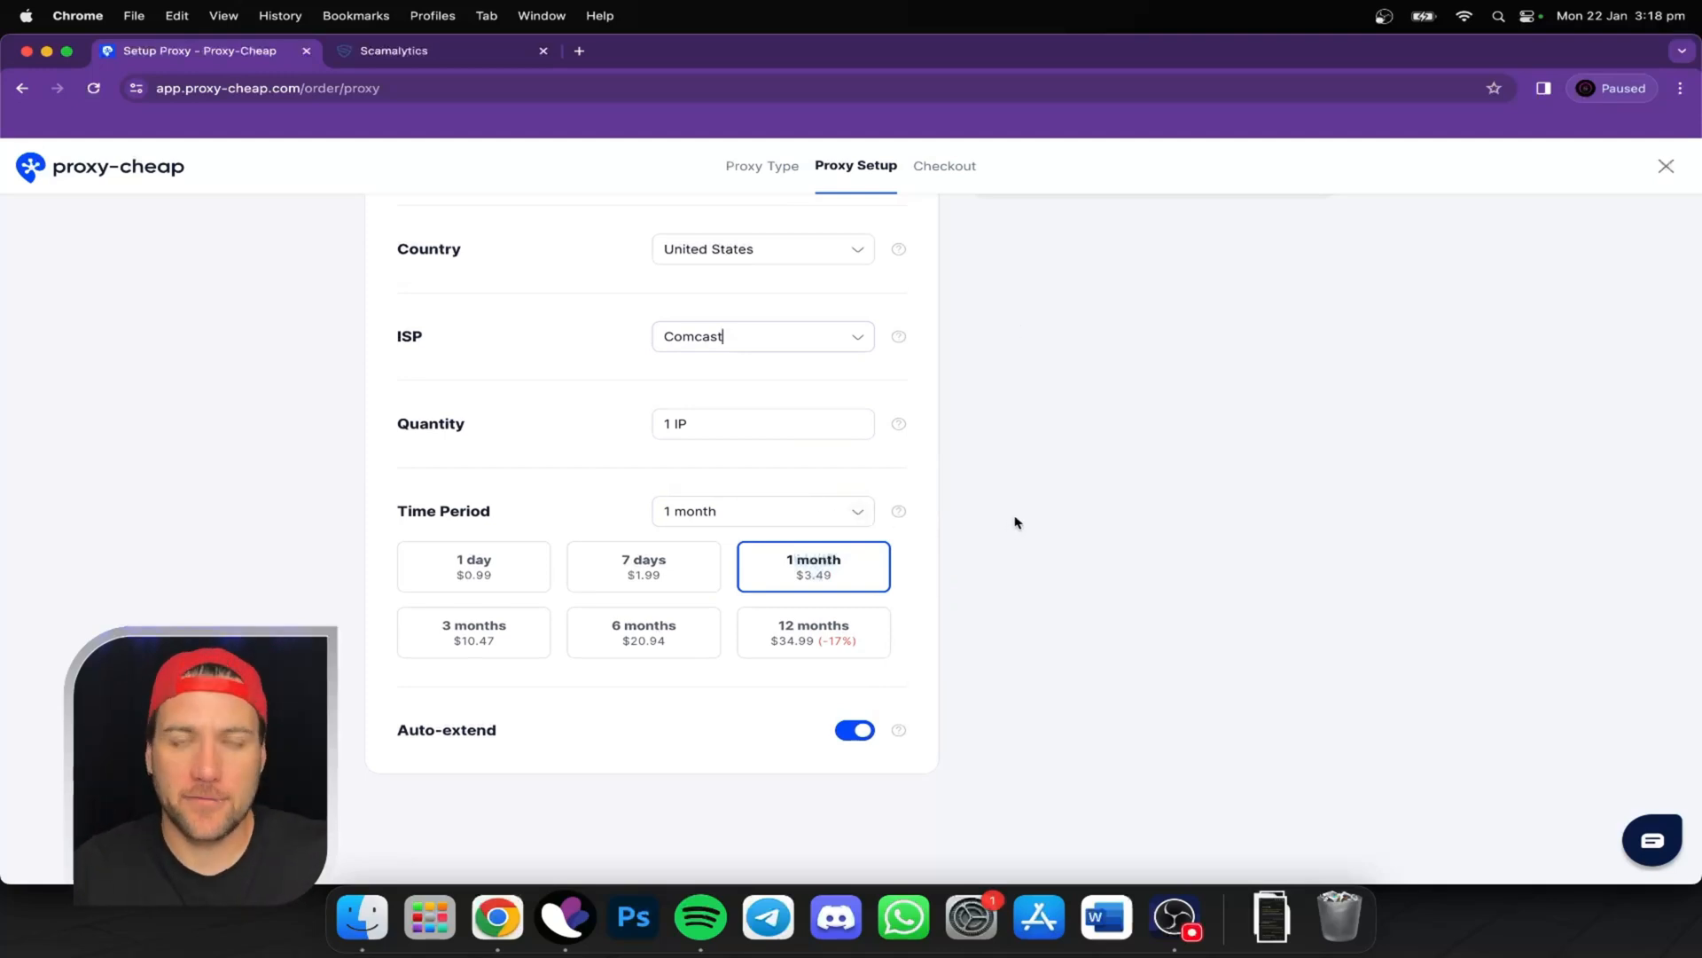
{"action": "left_click", "coordinate": [856, 731]}
Proceed to checkout, pay for the proxy order with My Balance, and close the order confirmation.
{"action": "scroll", "coordinate": [1124, 608], "scroll_direction": "up", "scroll_amount": 10}
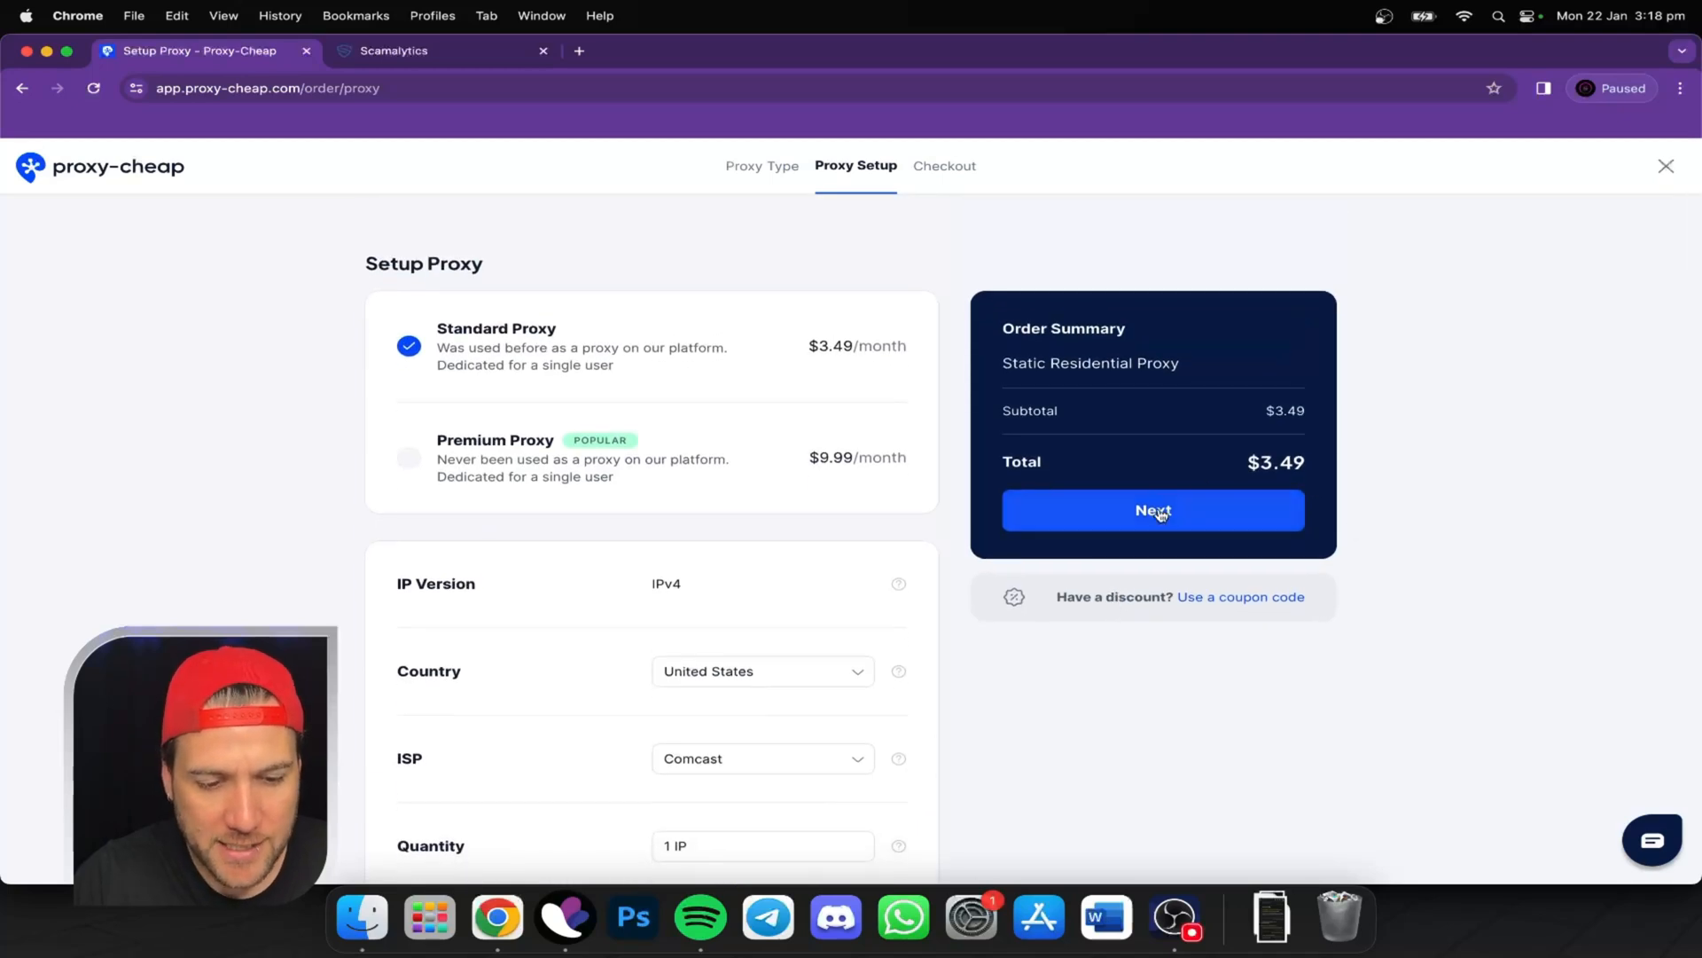
{"action": "left_click", "coordinate": [1157, 511]}
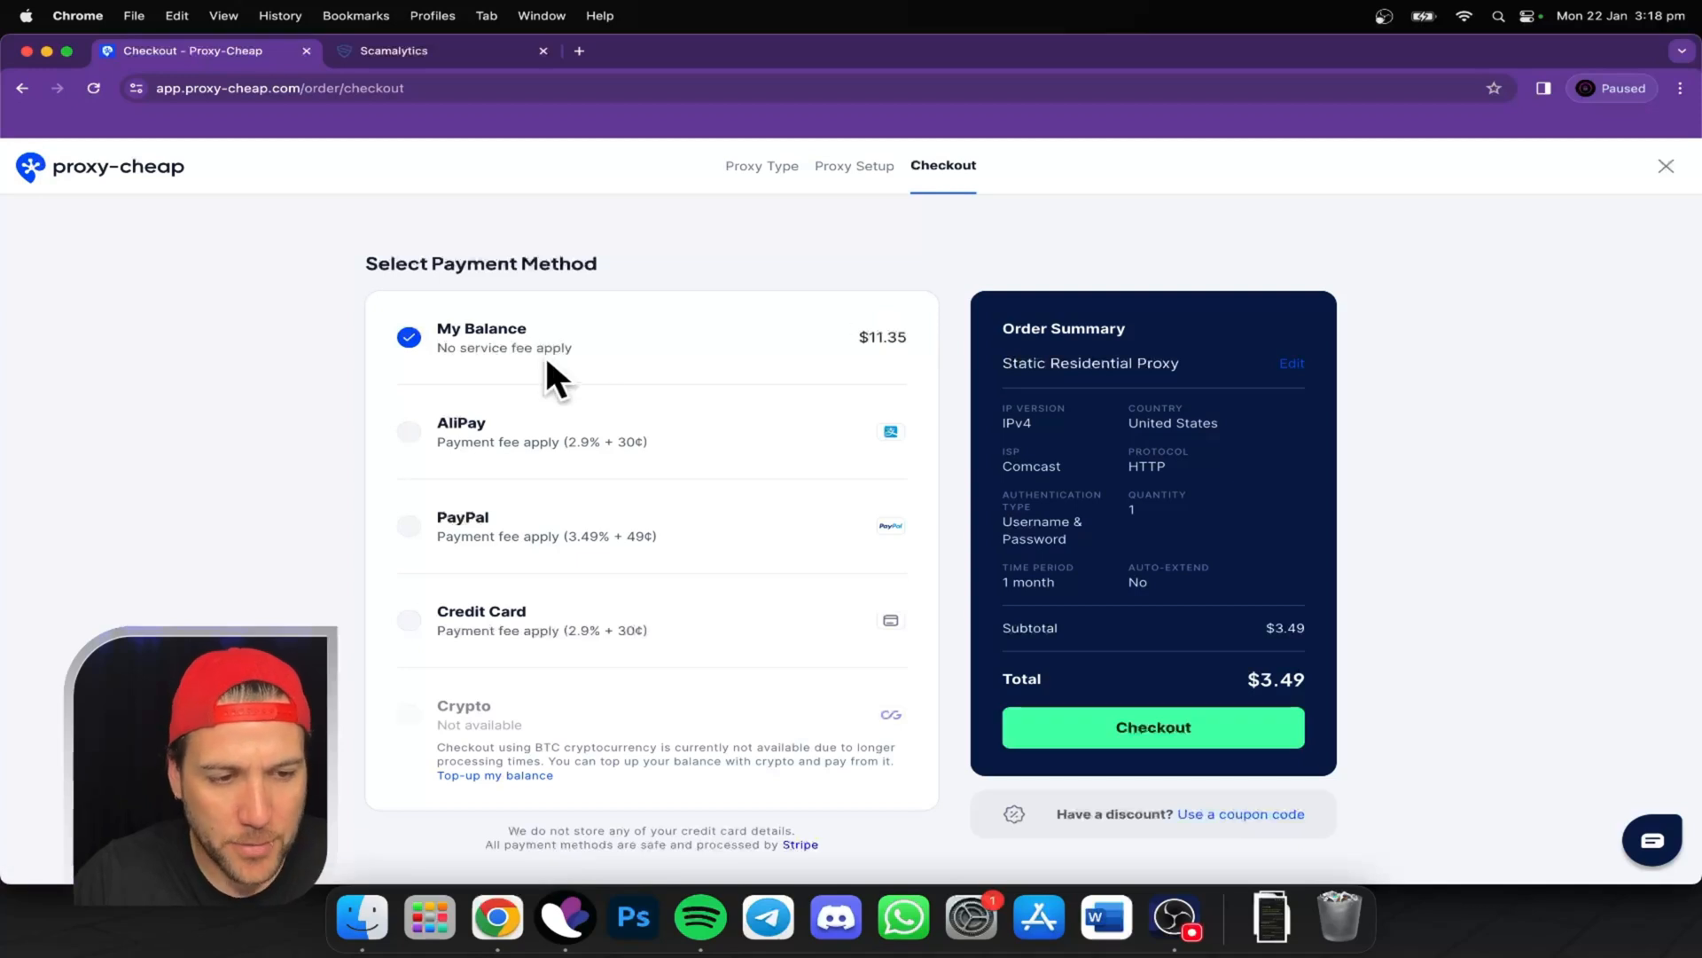
{"action": "scroll", "coordinate": [822, 437], "scroll_direction": "down", "scroll_amount": 2}
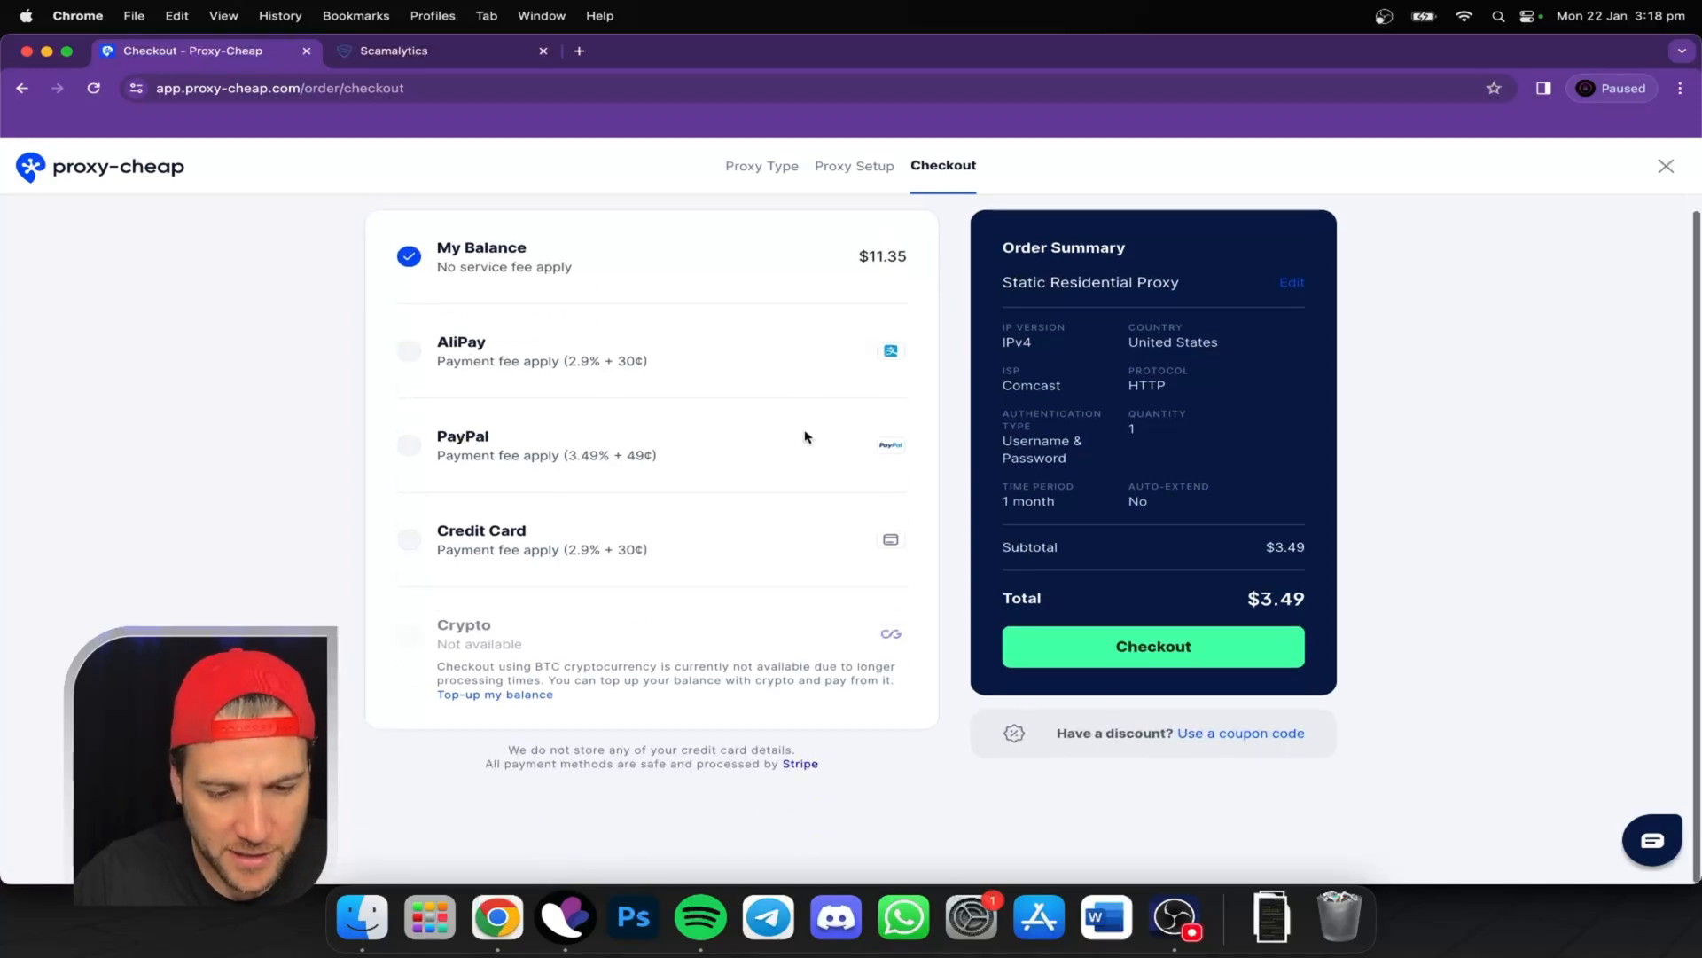
{"action": "scroll", "coordinate": [812, 403], "scroll_direction": "up", "scroll_amount": 2}
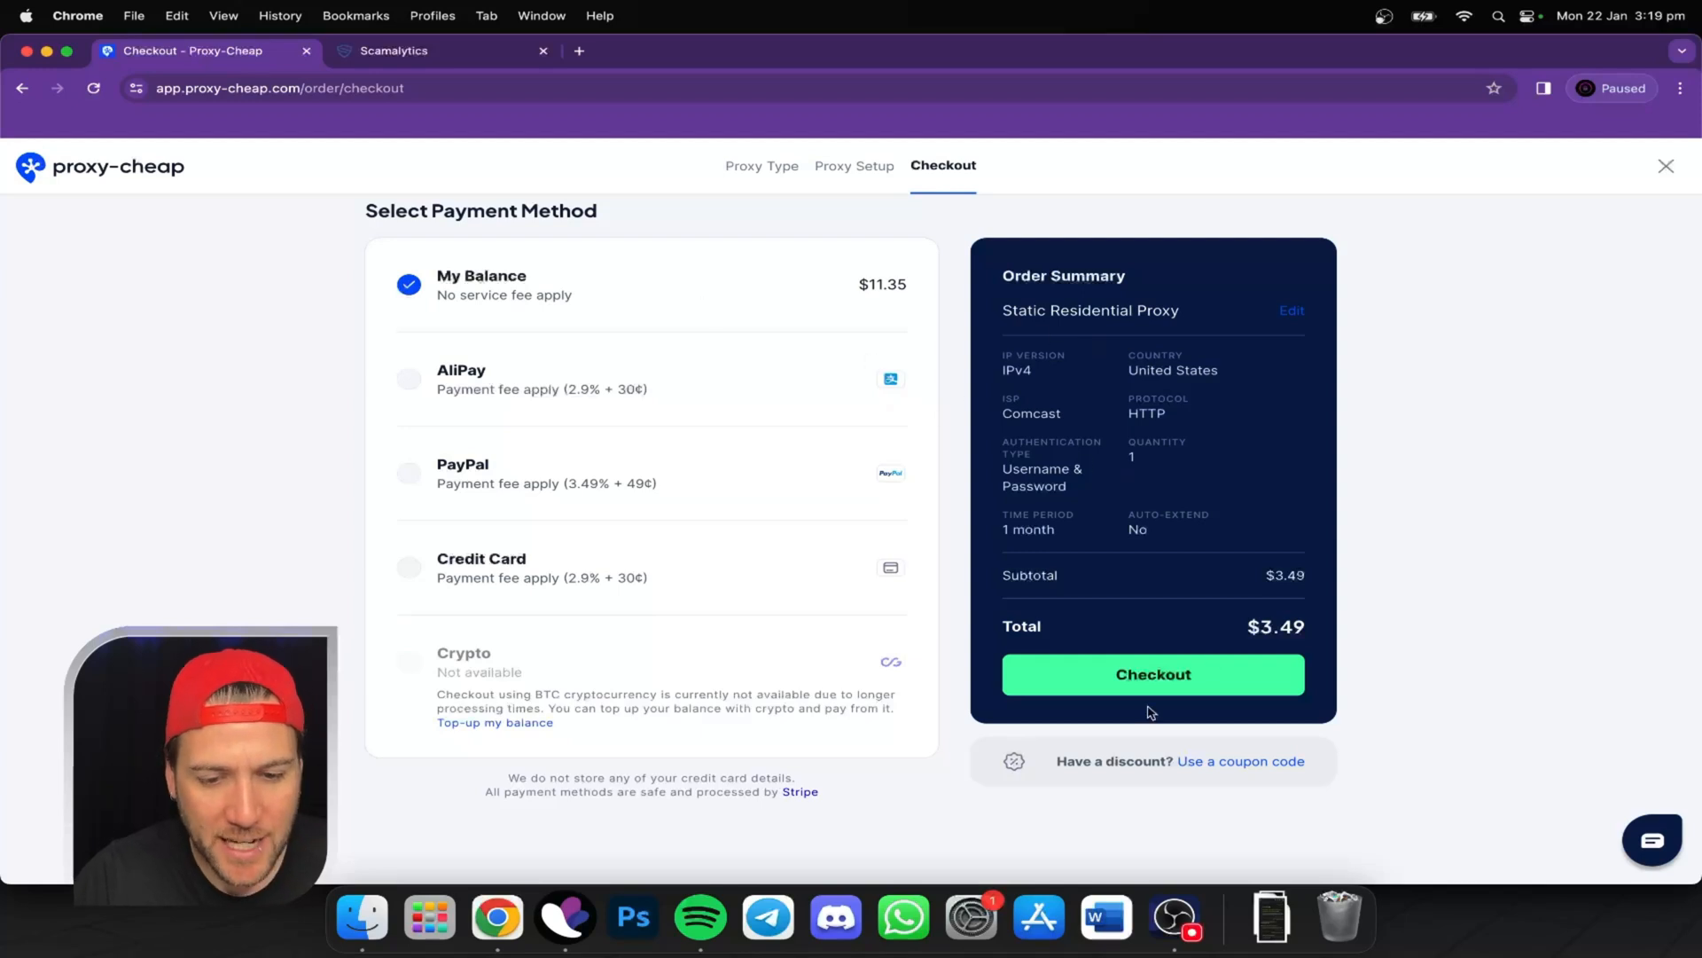
{"action": "left_click", "coordinate": [1149, 676]}
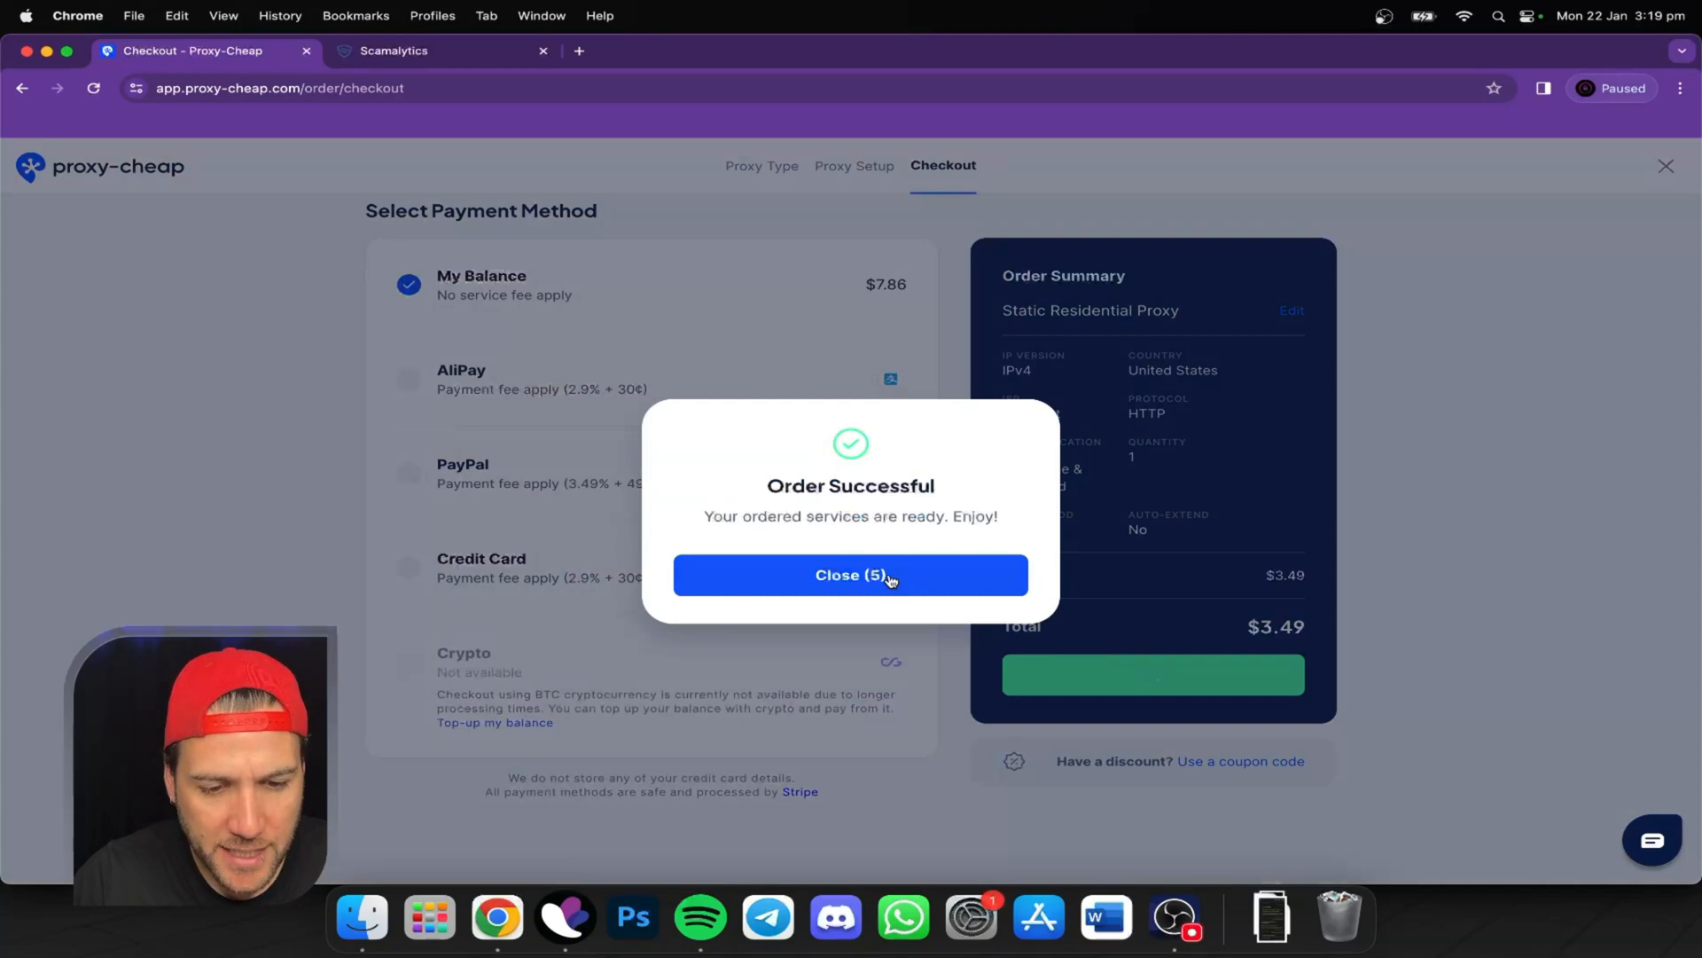
{"action": "left_click", "coordinate": [870, 576]}
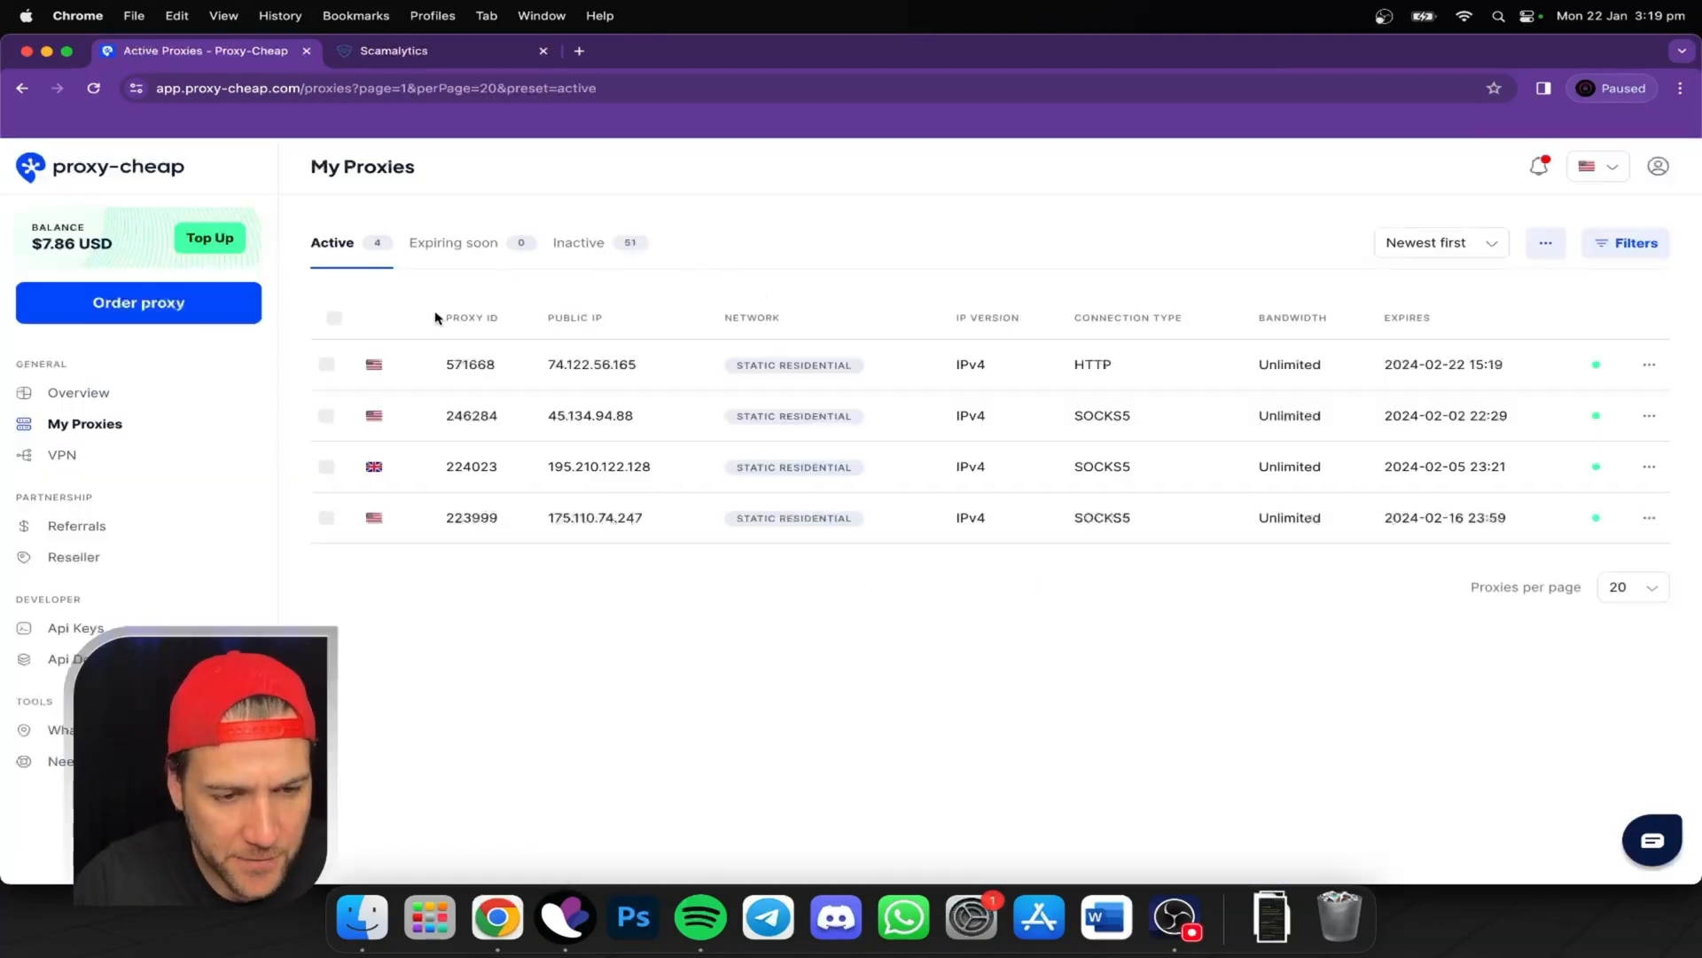
Open the newly ordered United States proxy's details and change its protocol to SOCKS5.
{"action": "left_click", "coordinate": [1081, 368]}
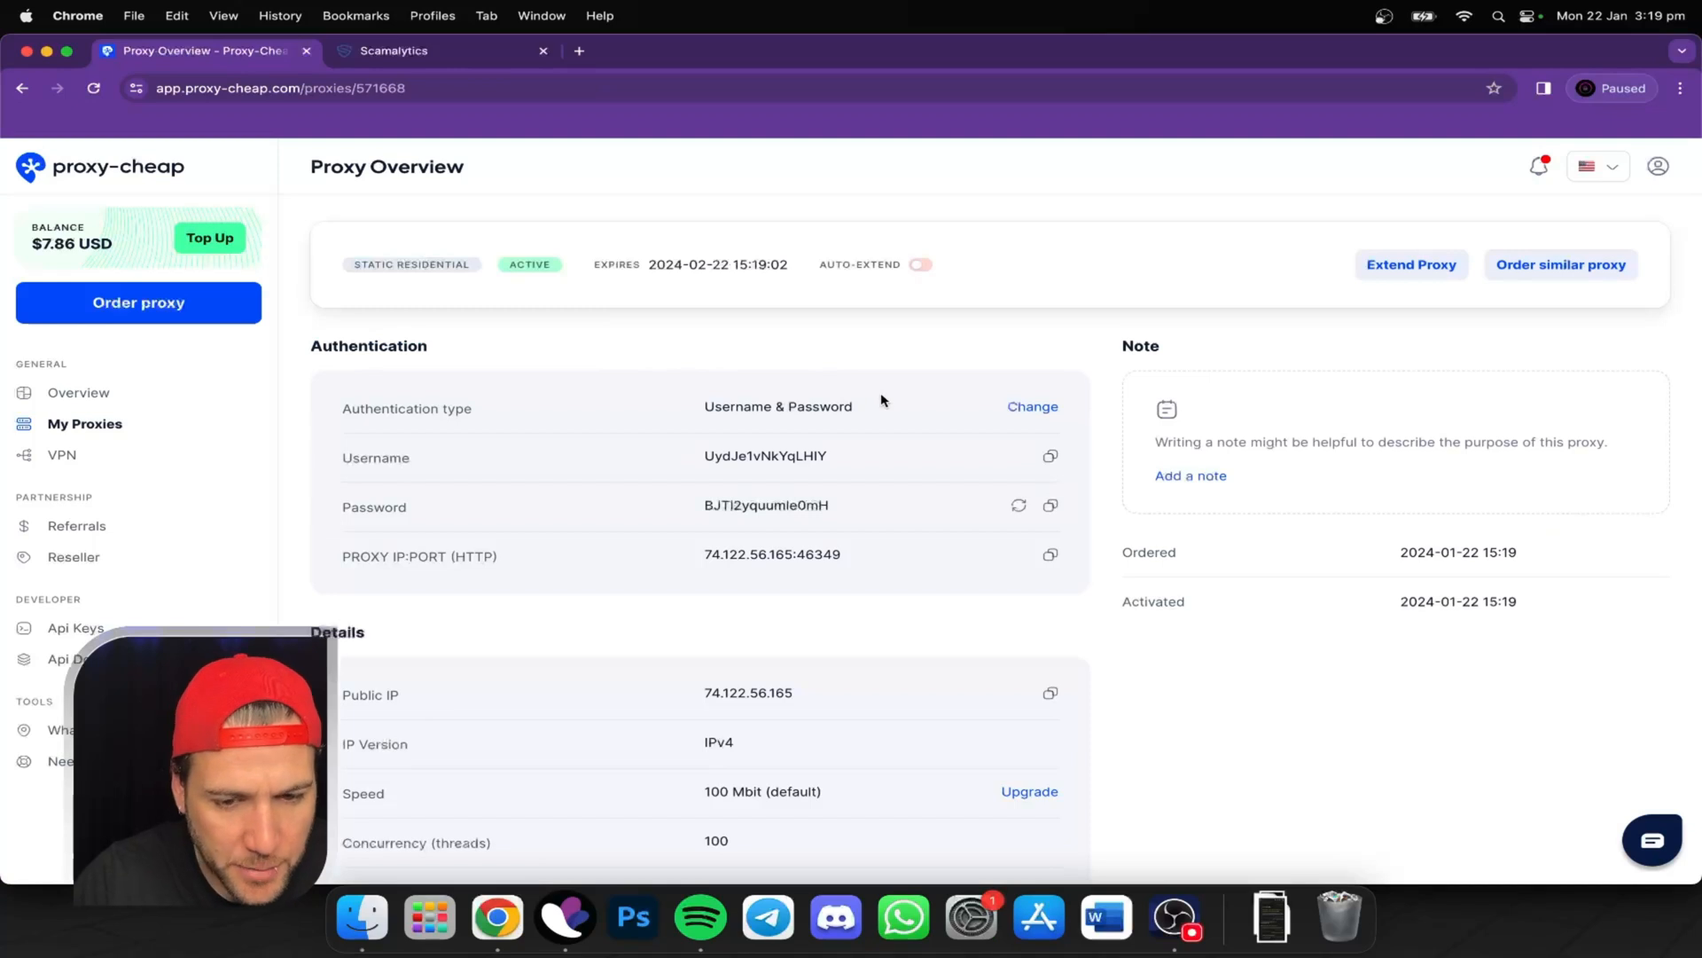
{"action": "scroll", "coordinate": [785, 537], "scroll_direction": "down", "scroll_amount": 5}
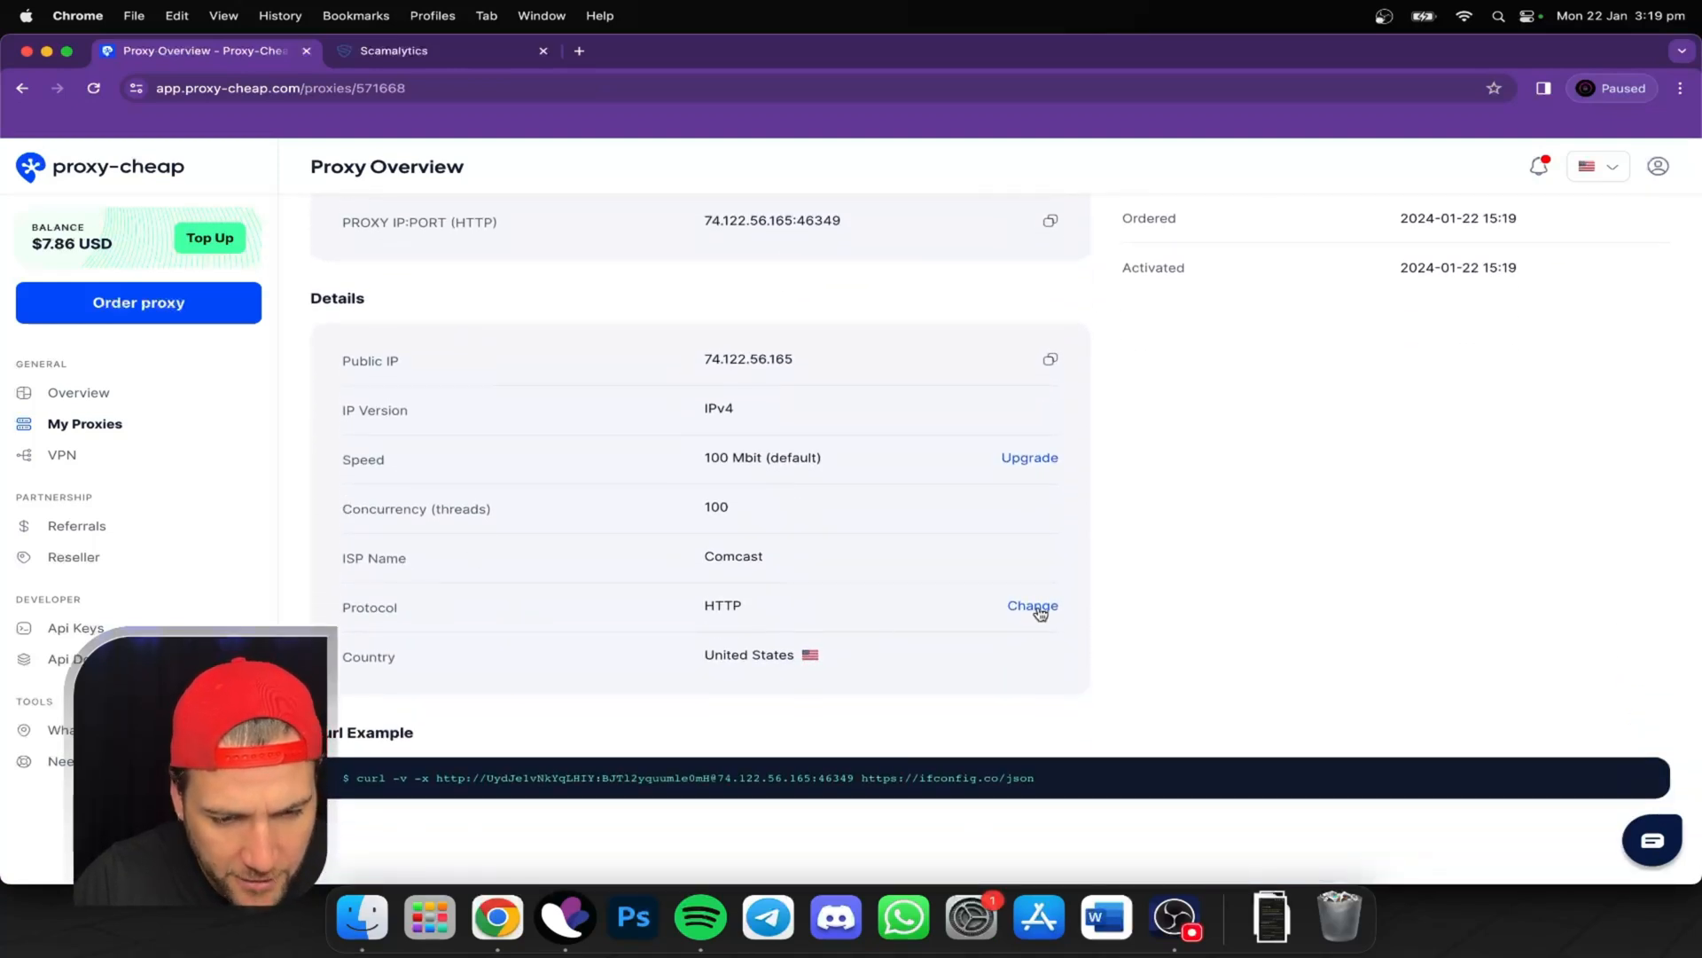
{"action": "left_click", "coordinate": [1033, 607]}
{"action": "left_click", "coordinate": [998, 545]}
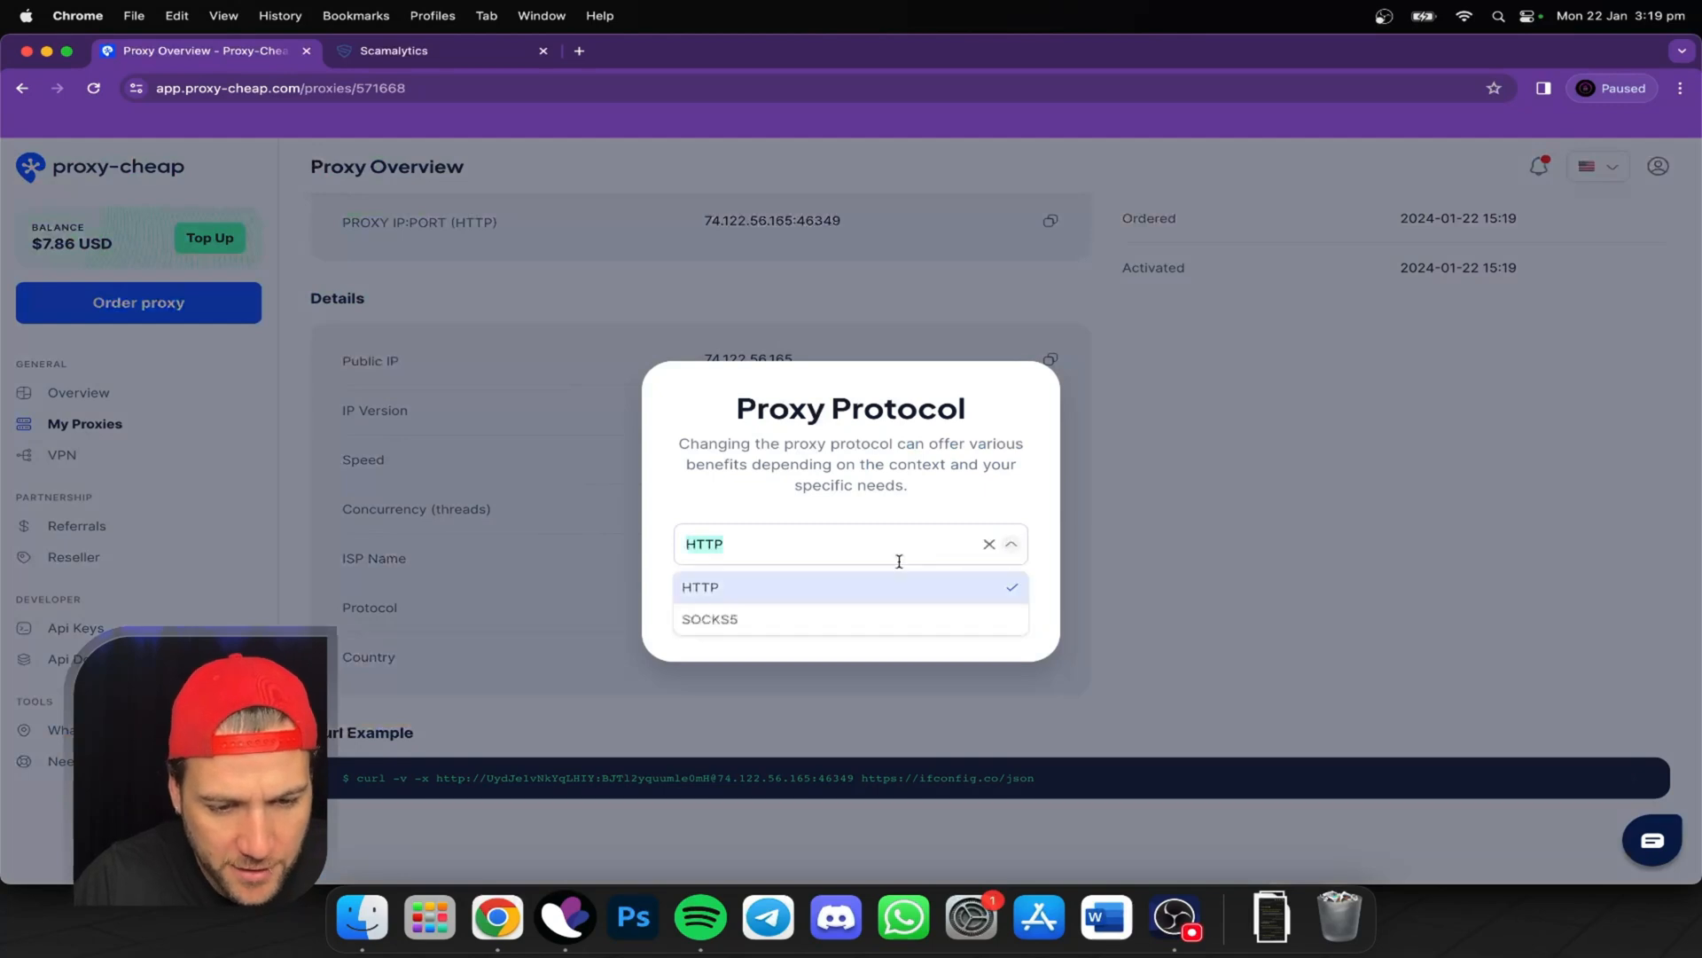
{"action": "left_click", "coordinate": [738, 618]}
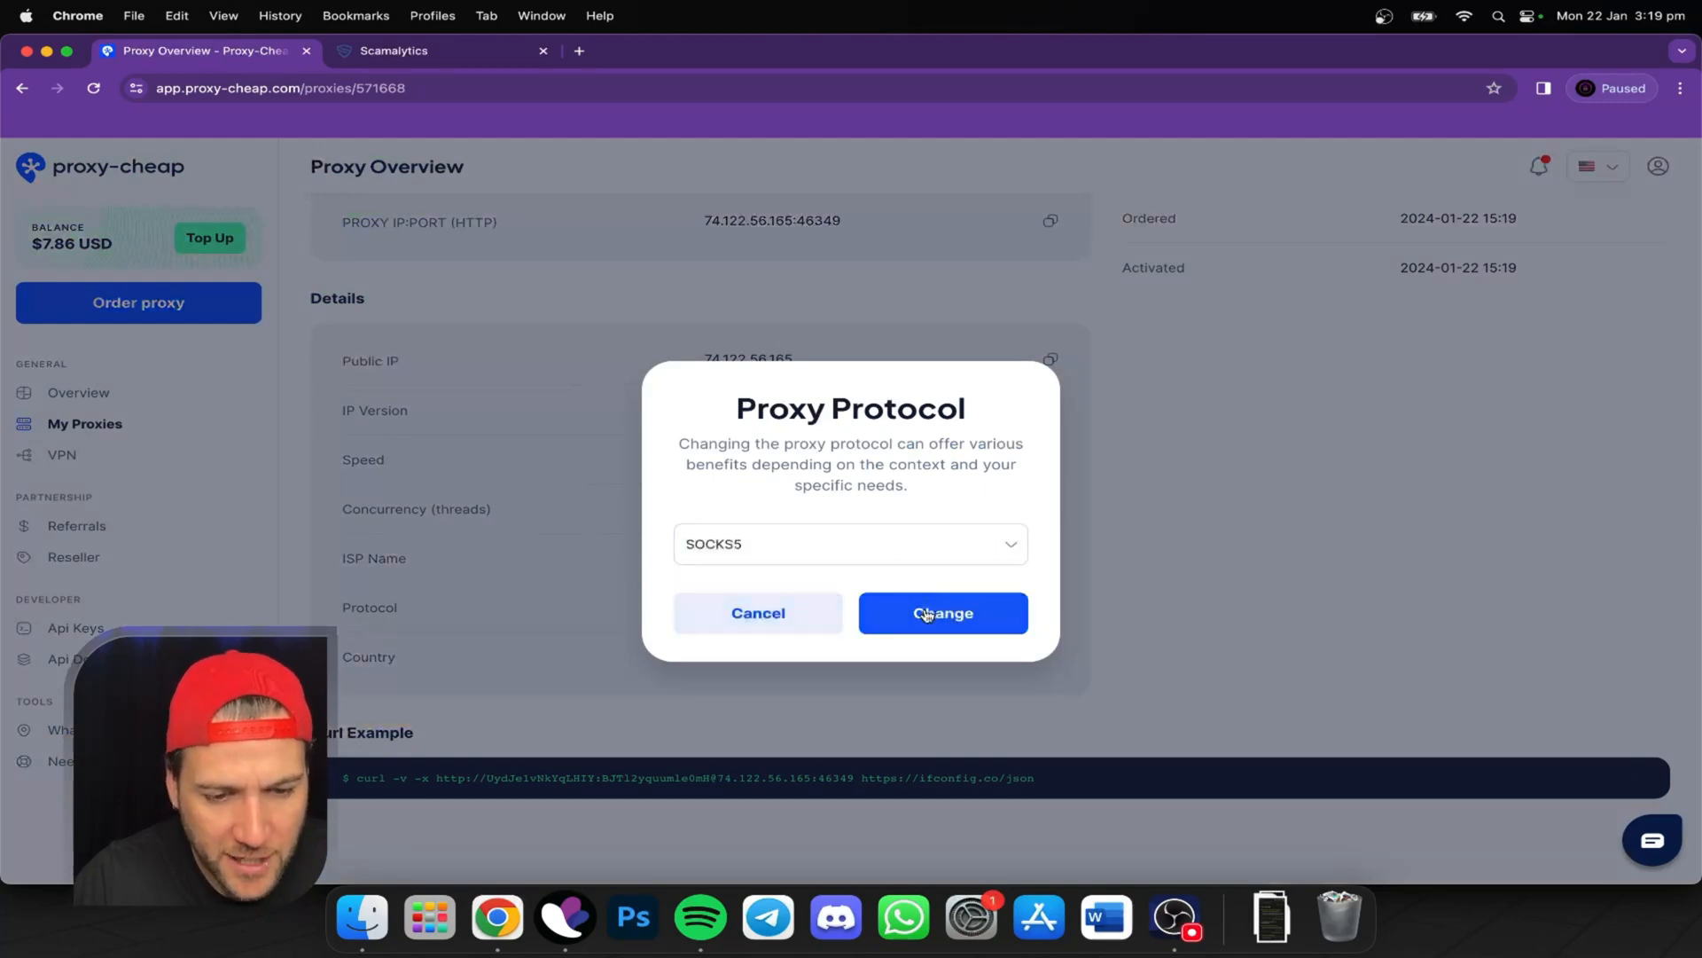
{"action": "left_click", "coordinate": [927, 615]}
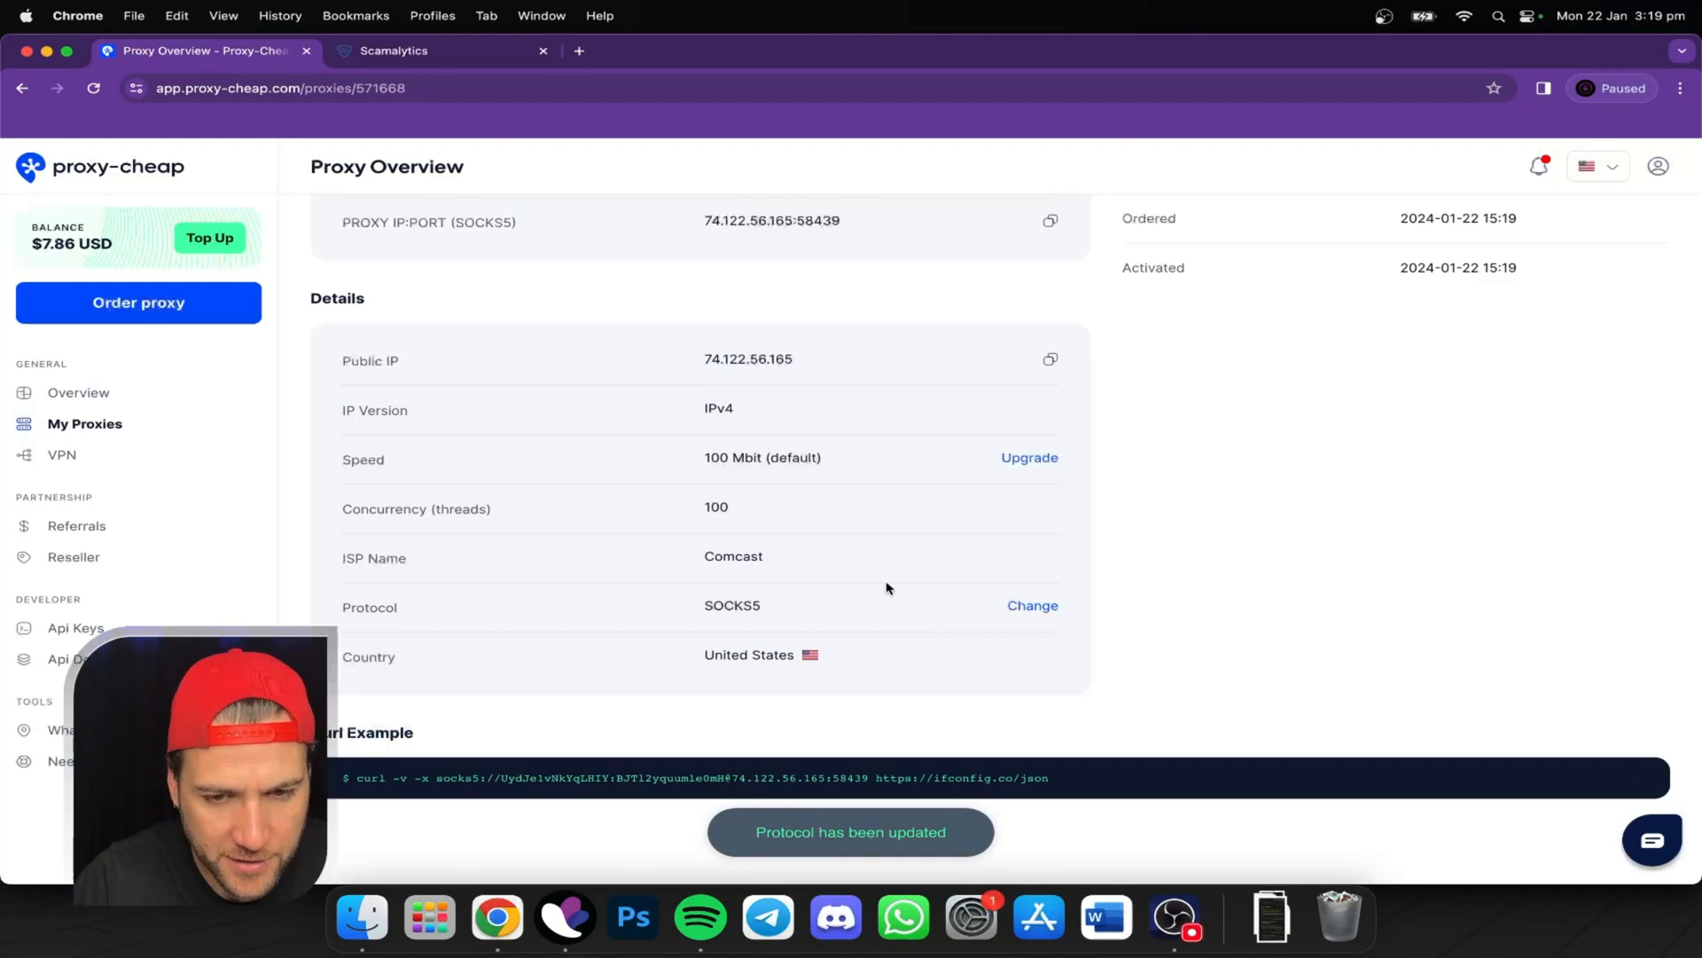
{"action": "scroll", "coordinate": [887, 588], "scroll_direction": "up", "scroll_amount": 5}
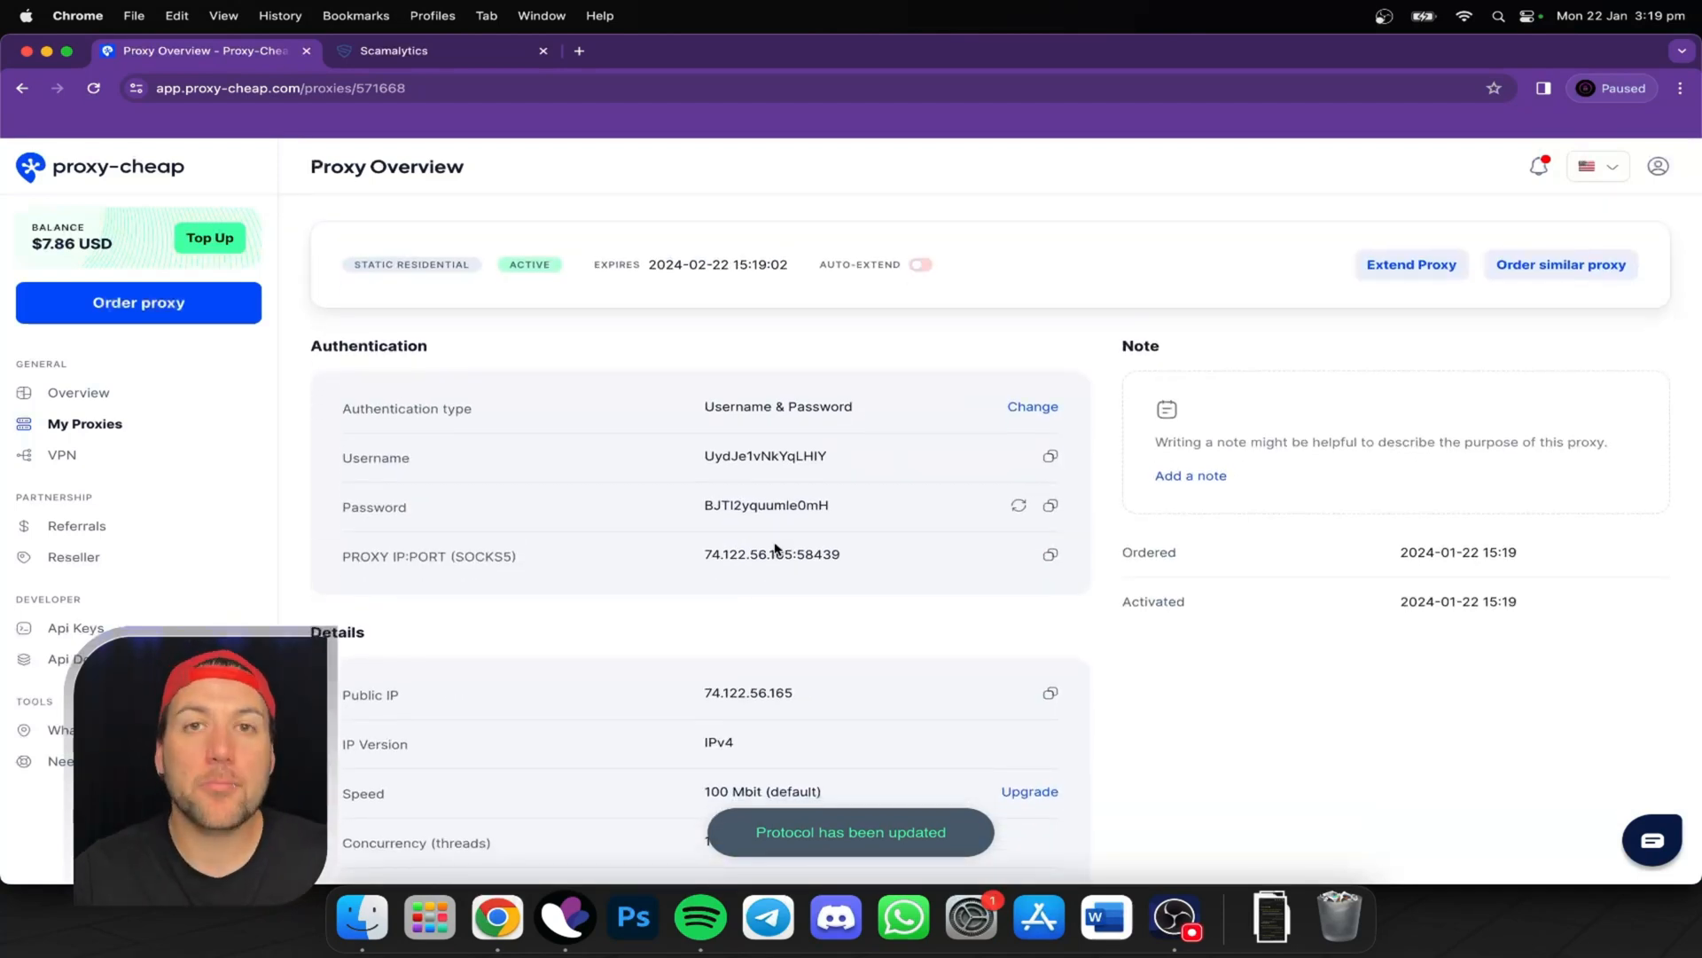
Look up the proxy's public IP 74.122.56.165 on Scamalytics for its fraud risk, and return to the proxy's overview on Proxy-Cheap.
{"action": "scroll", "coordinate": [776, 548], "scroll_direction": "down", "scroll_amount": 3}
{"action": "scroll", "coordinate": [779, 544], "scroll_direction": "down", "scroll_amount": 3}
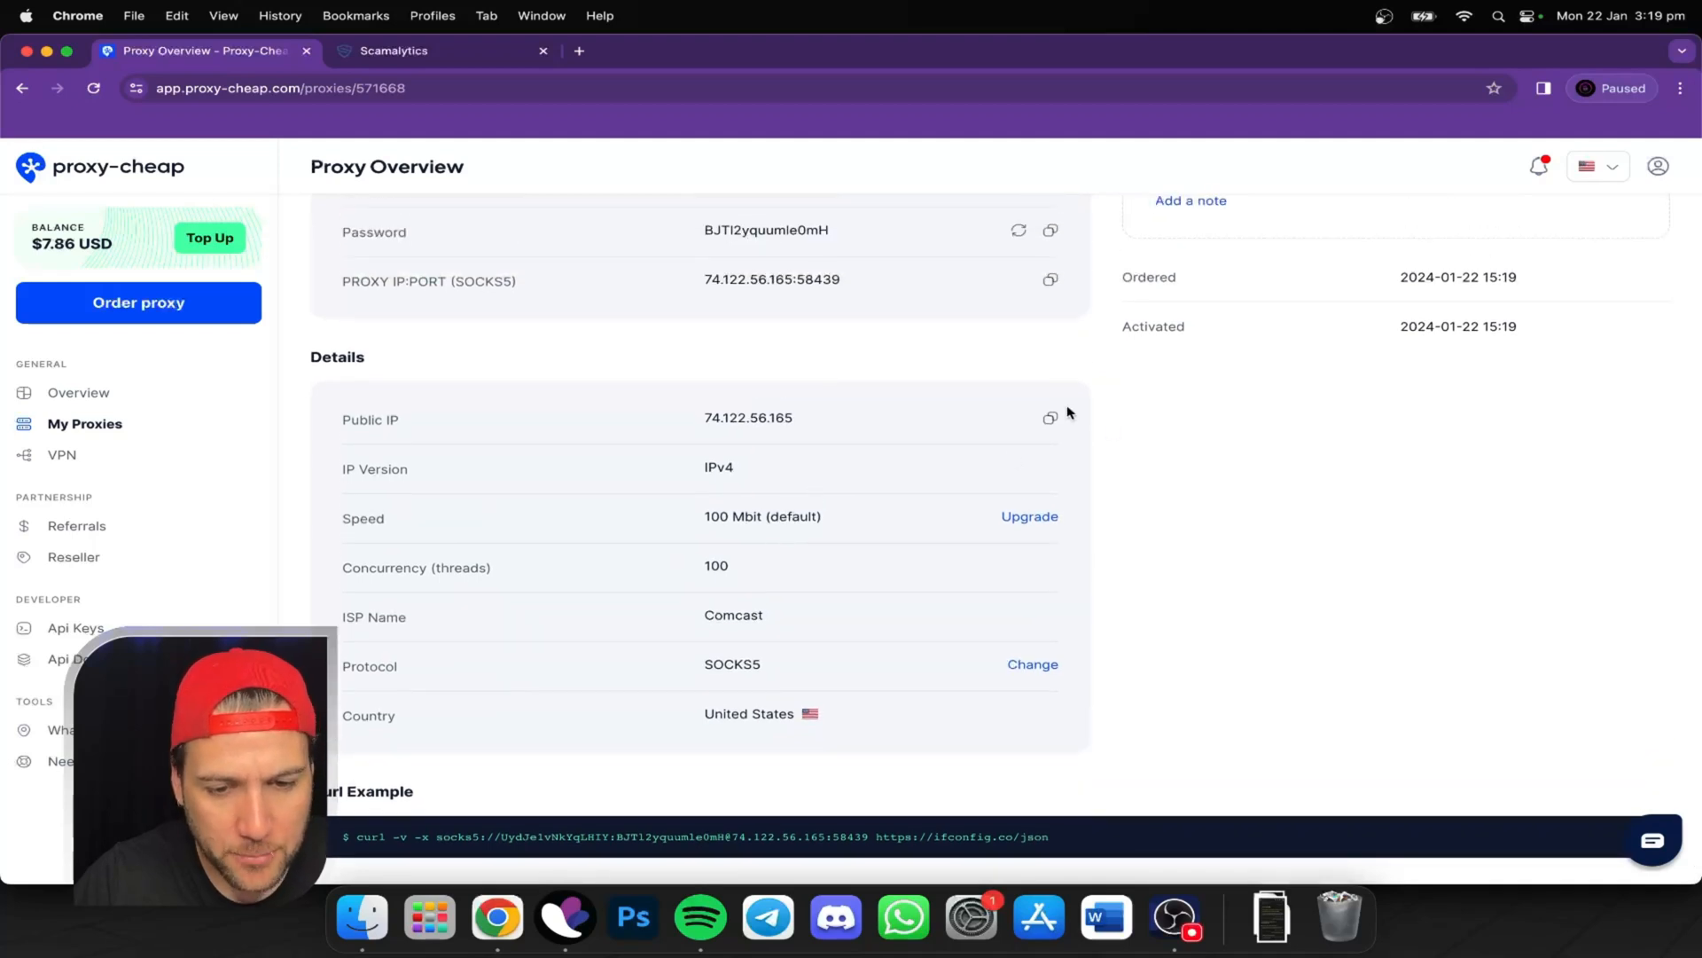
{"action": "left_click", "coordinate": [1051, 418]}
{"action": "left_click", "coordinate": [396, 53]}
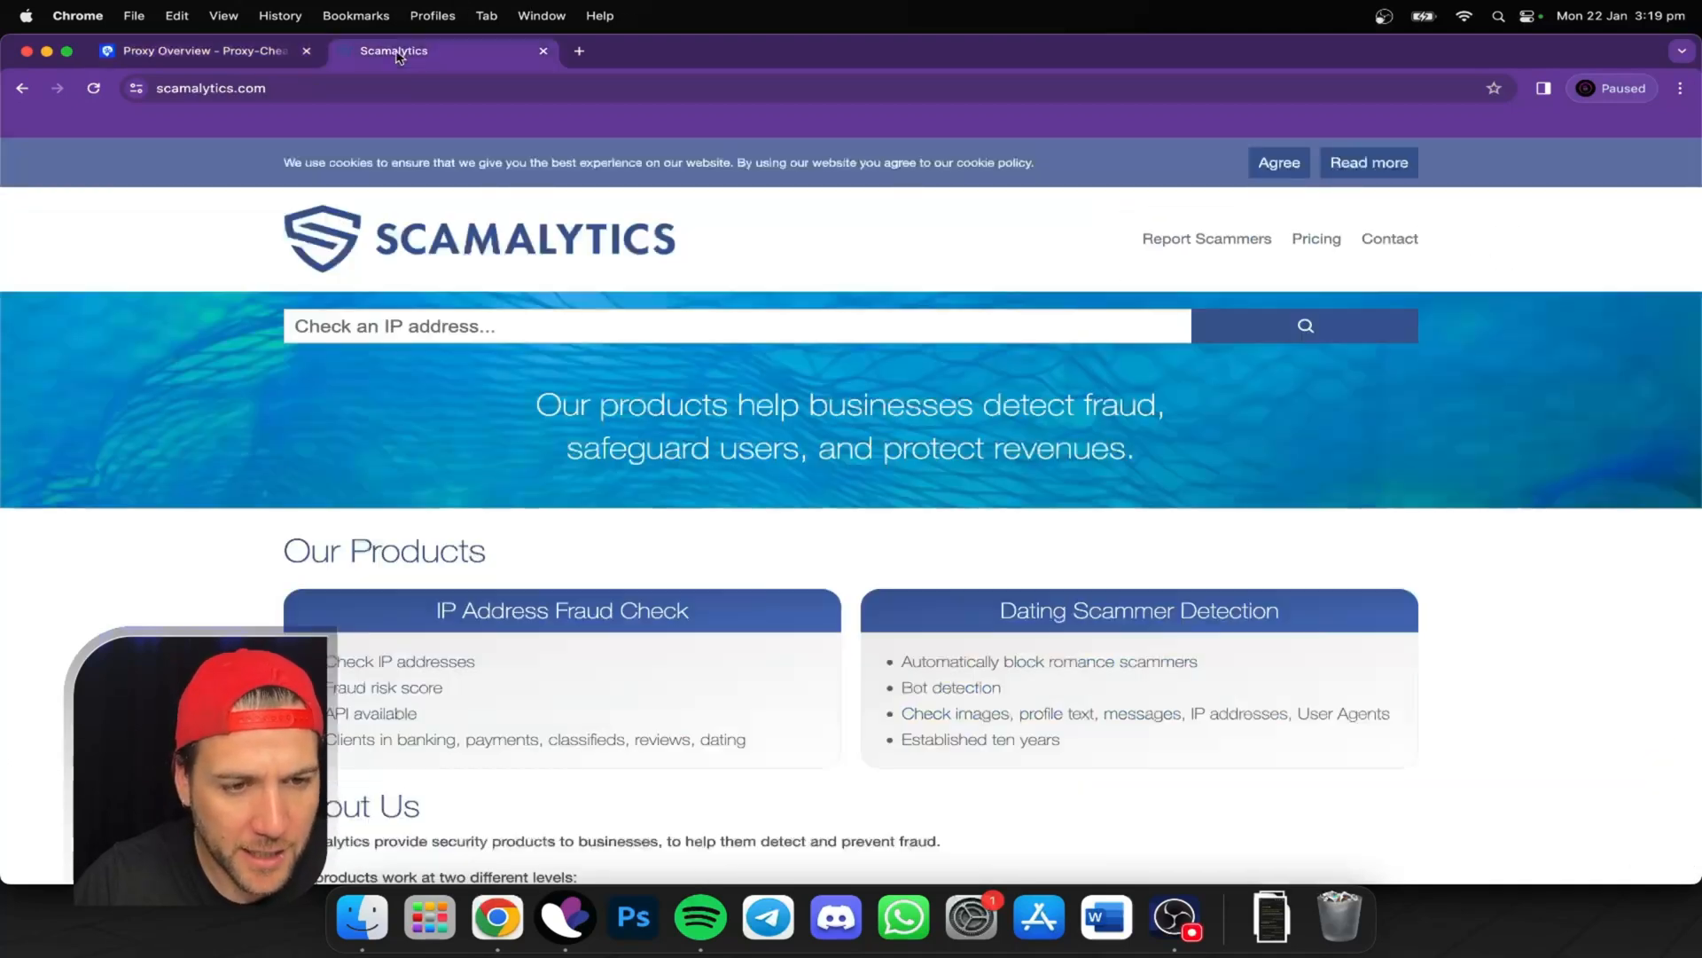
{"action": "left_click", "coordinate": [488, 321]}
{"action": "key", "text": "super+v"}
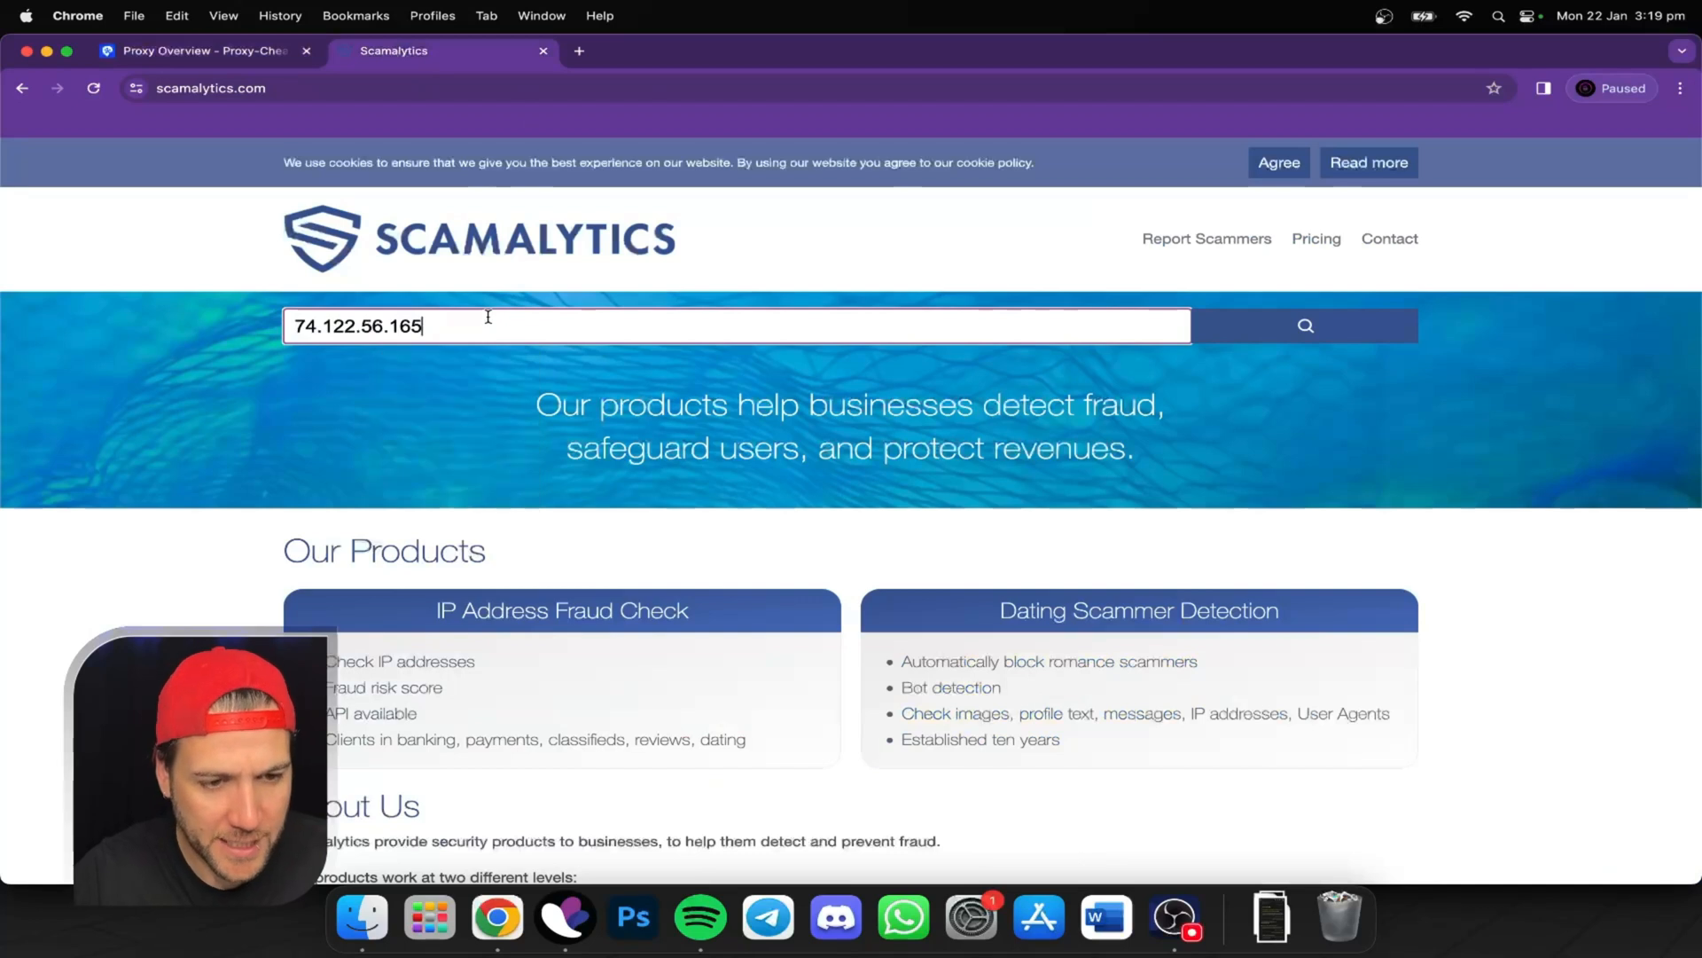
{"action": "key", "text": "Return"}
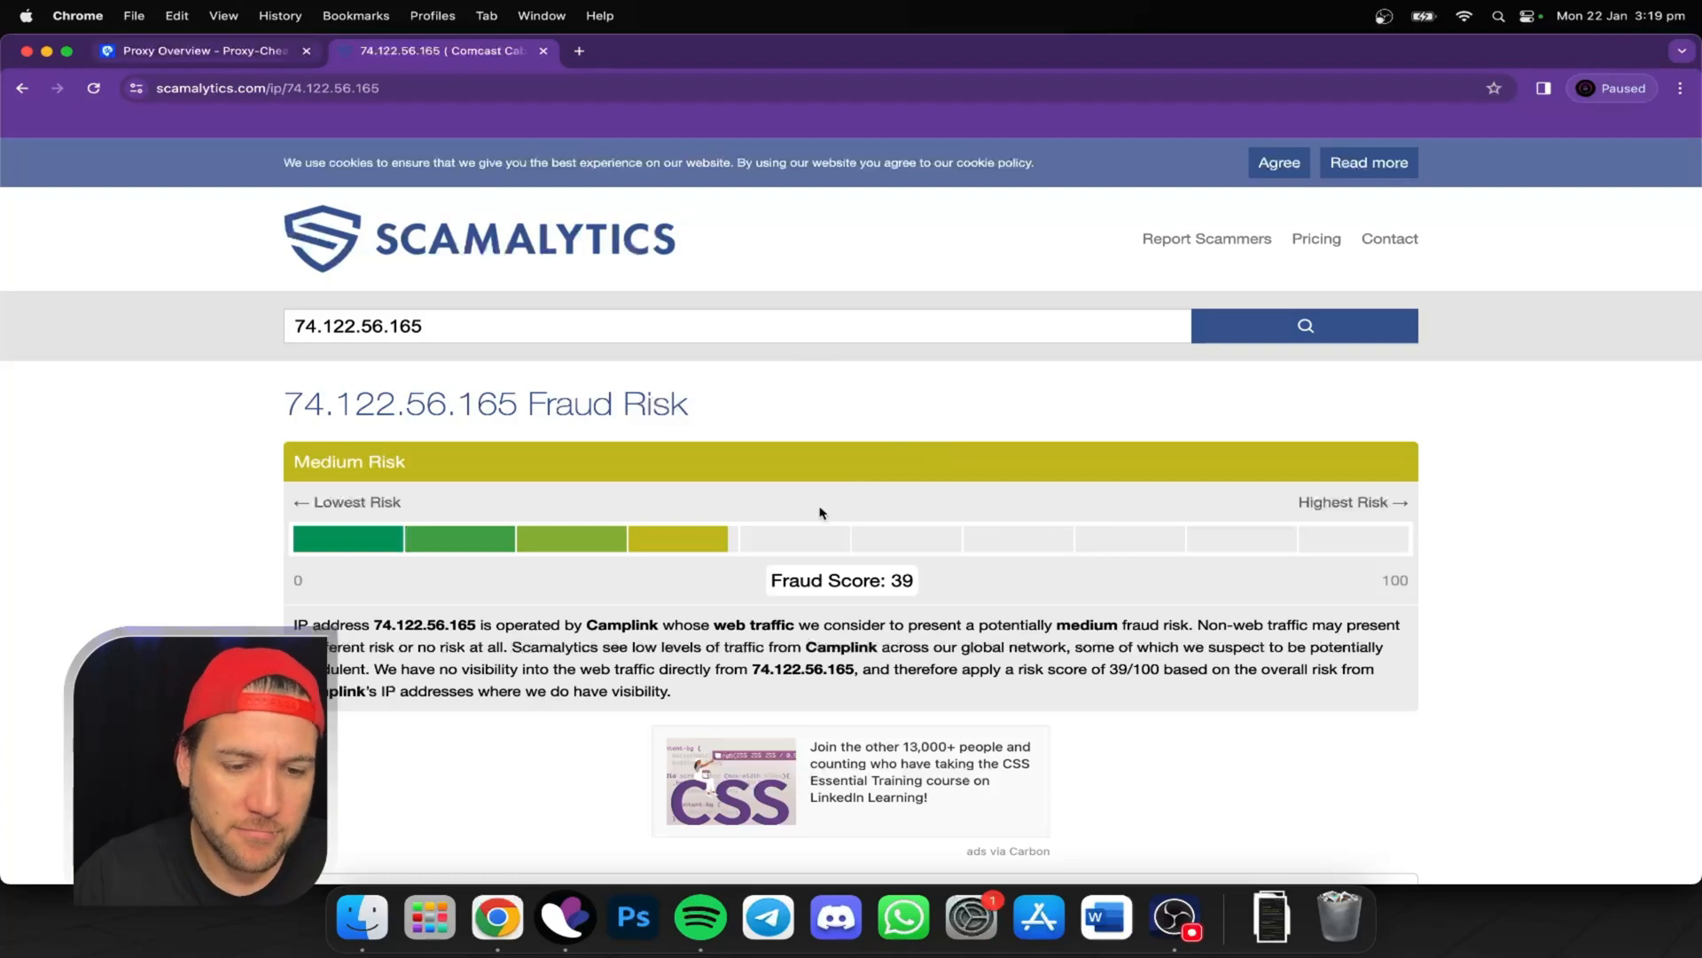
{"action": "left_click", "coordinate": [235, 53]}
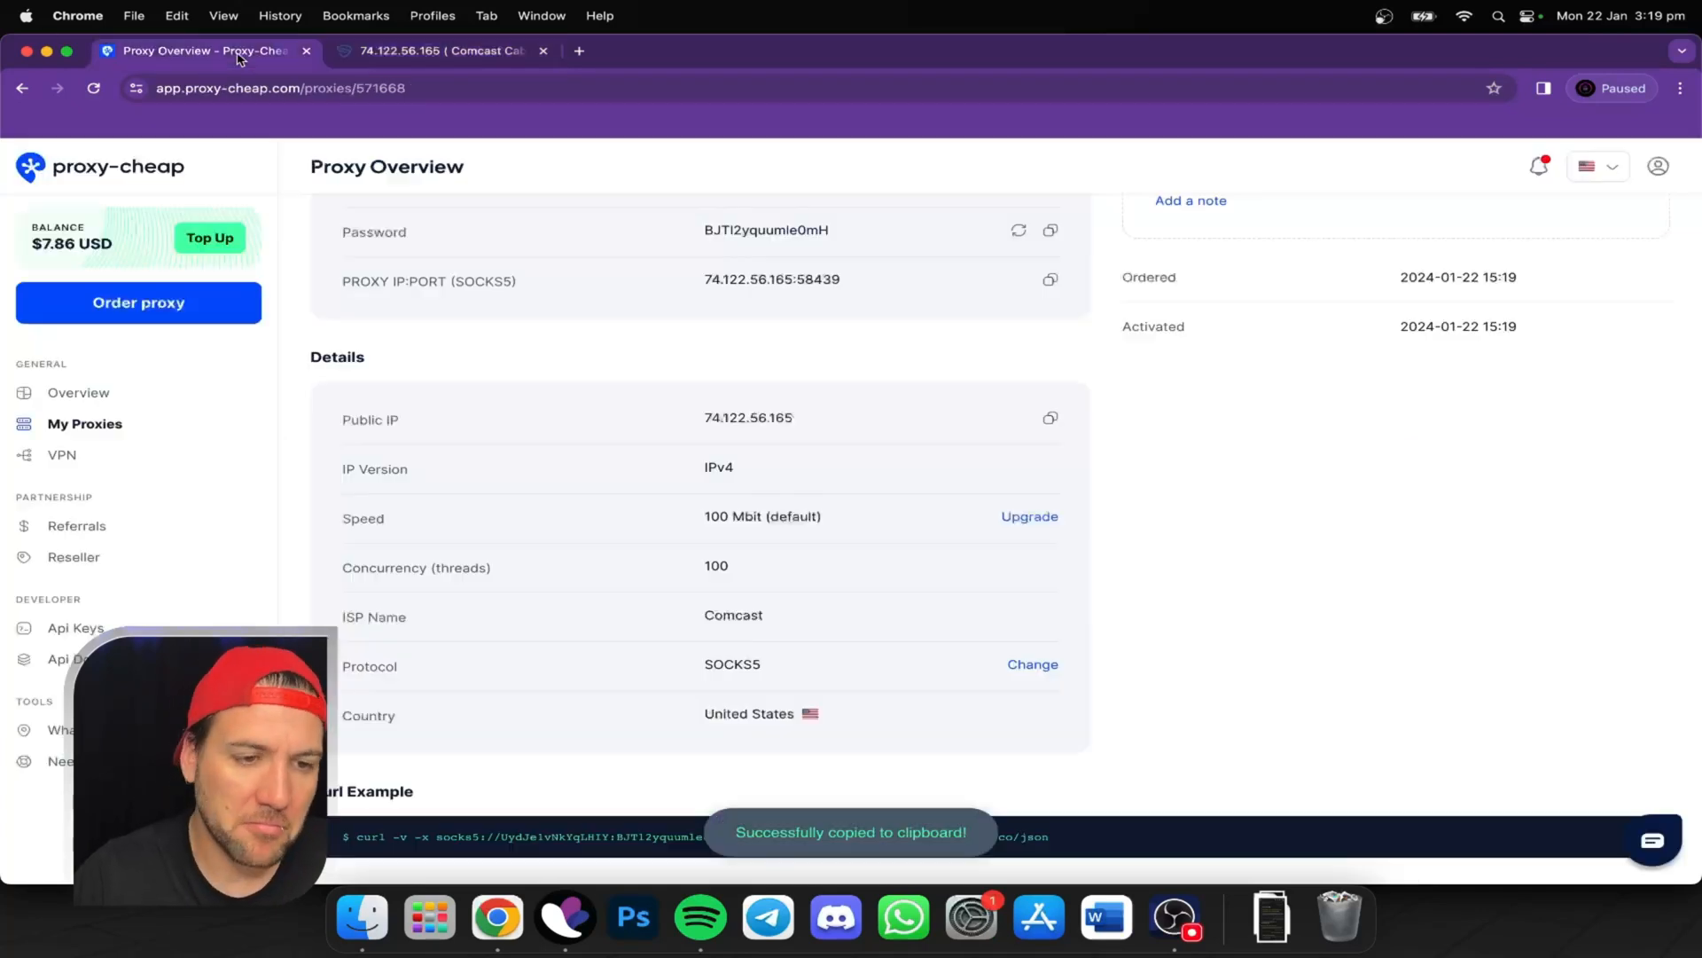
{"action": "scroll", "coordinate": [1026, 499], "scroll_direction": "down", "scroll_amount": 1}
{"action": "scroll", "coordinate": [863, 506], "scroll_direction": "up", "scroll_amount": 3}
{"action": "scroll", "coordinate": [863, 505], "scroll_direction": "down", "scroll_amount": 2}
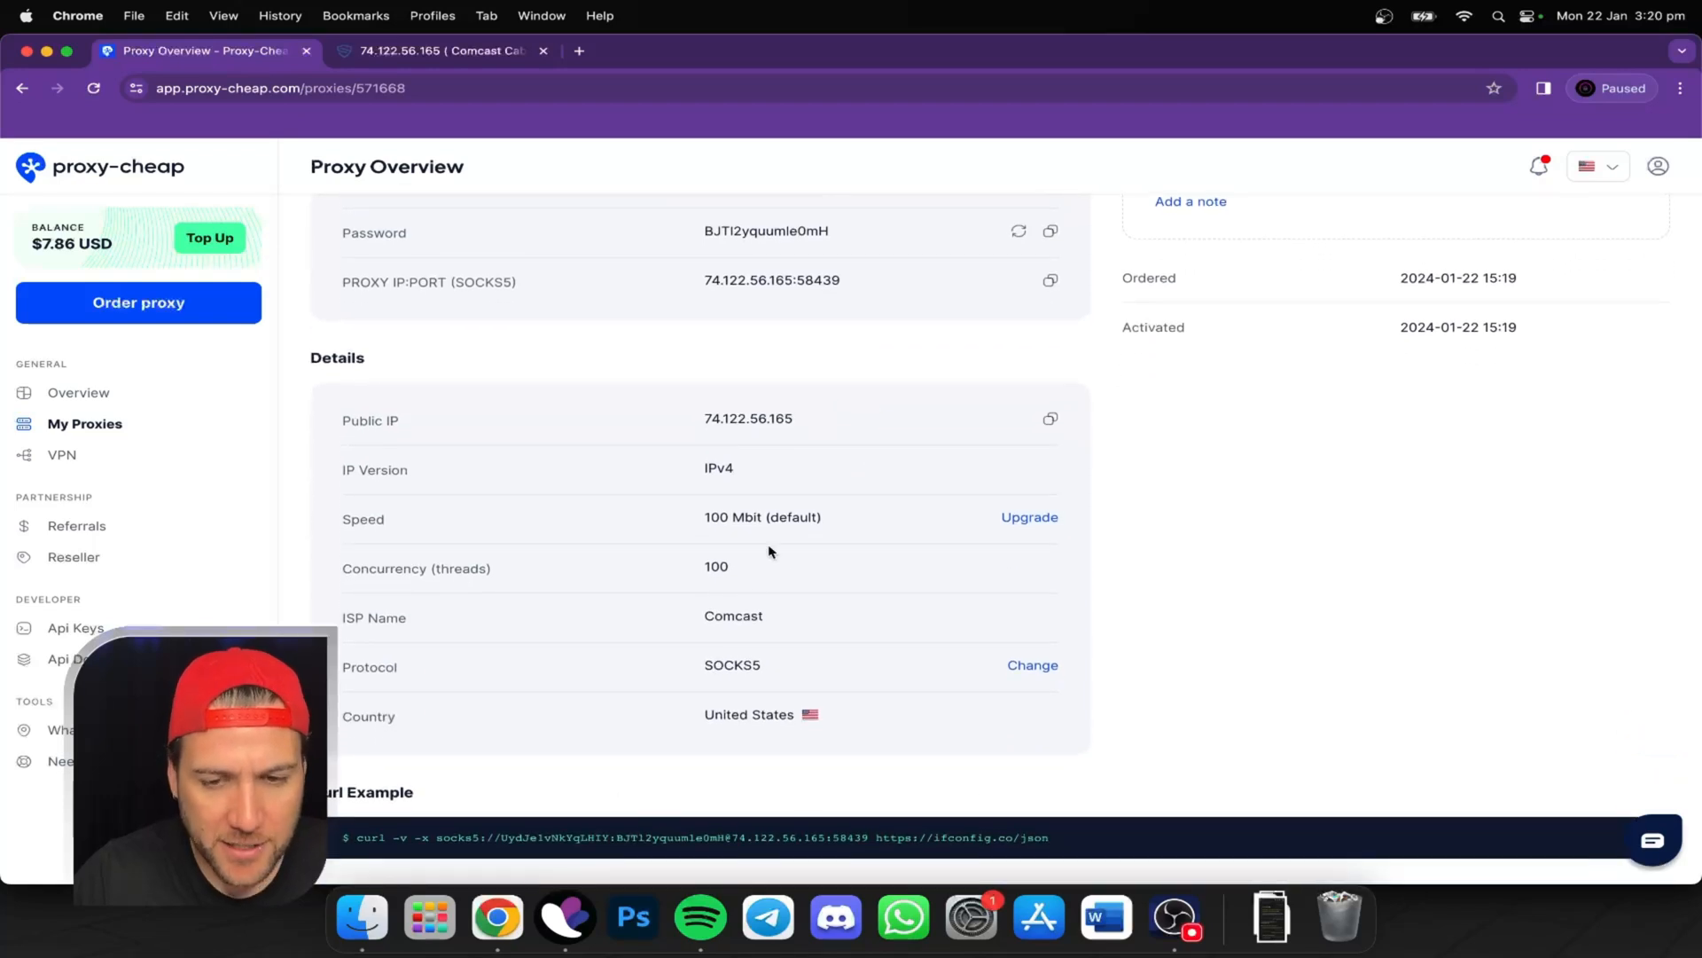
{"action": "scroll", "coordinate": [768, 545], "scroll_direction": "up", "scroll_amount": 5}
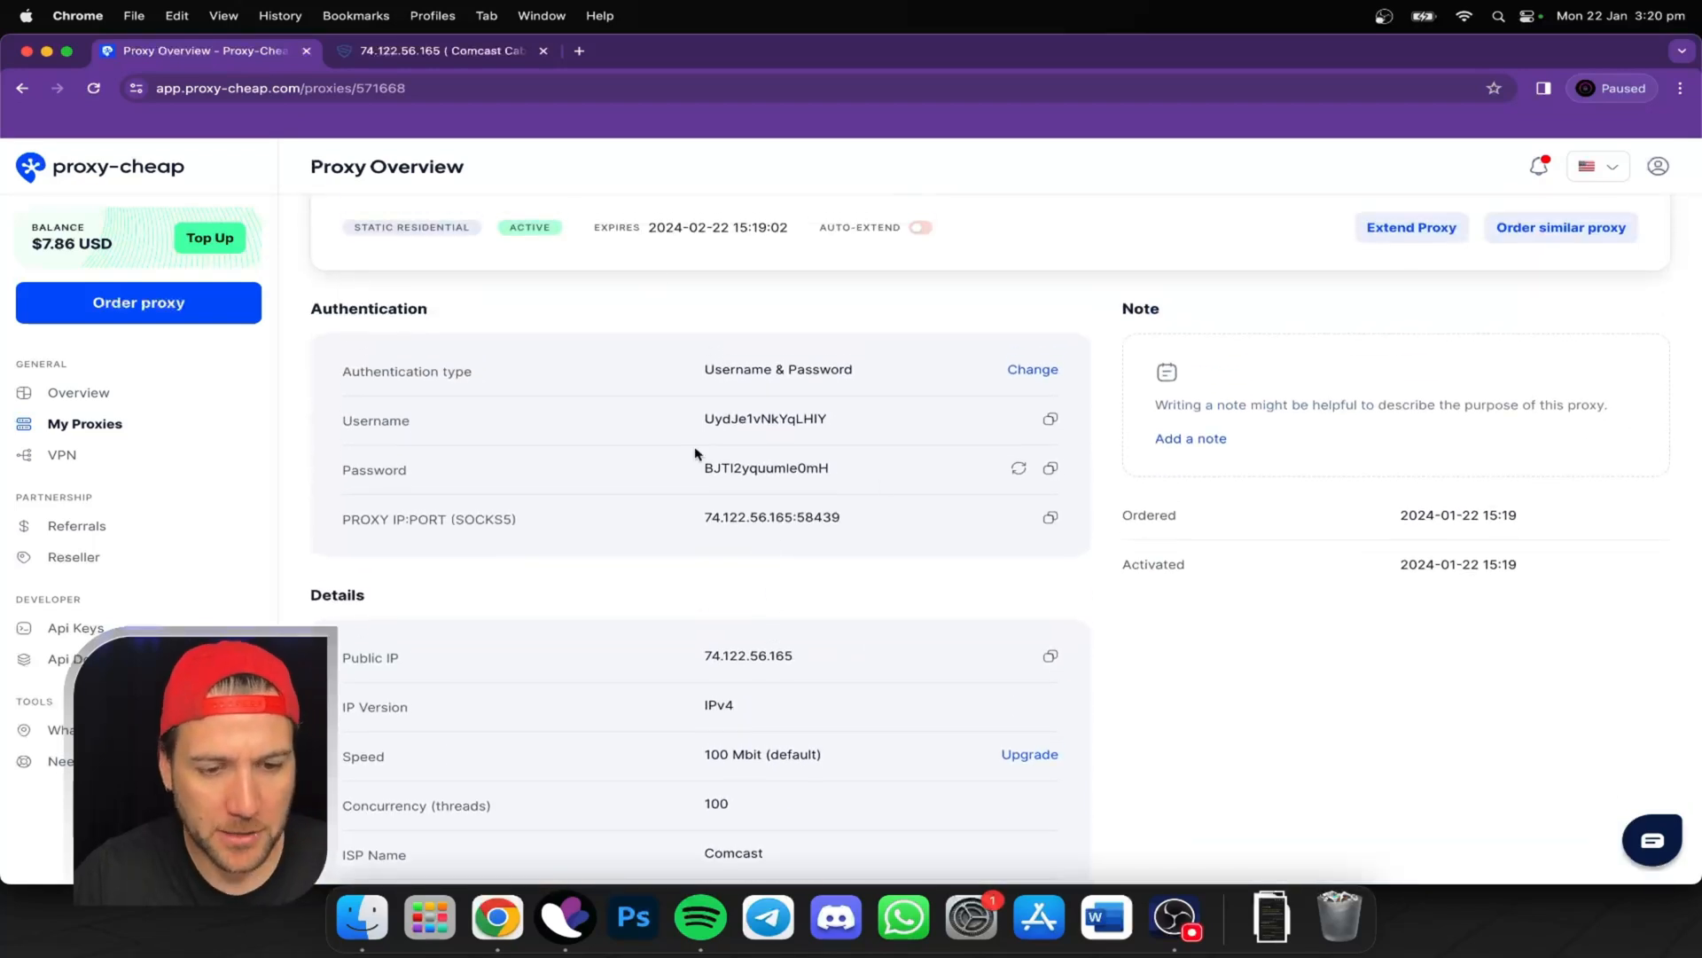
Switch to Incogniton, start a new browser profile and name it with the creator's first name and "Onlyfans".
{"action": "left_click", "coordinate": [545, 940]}
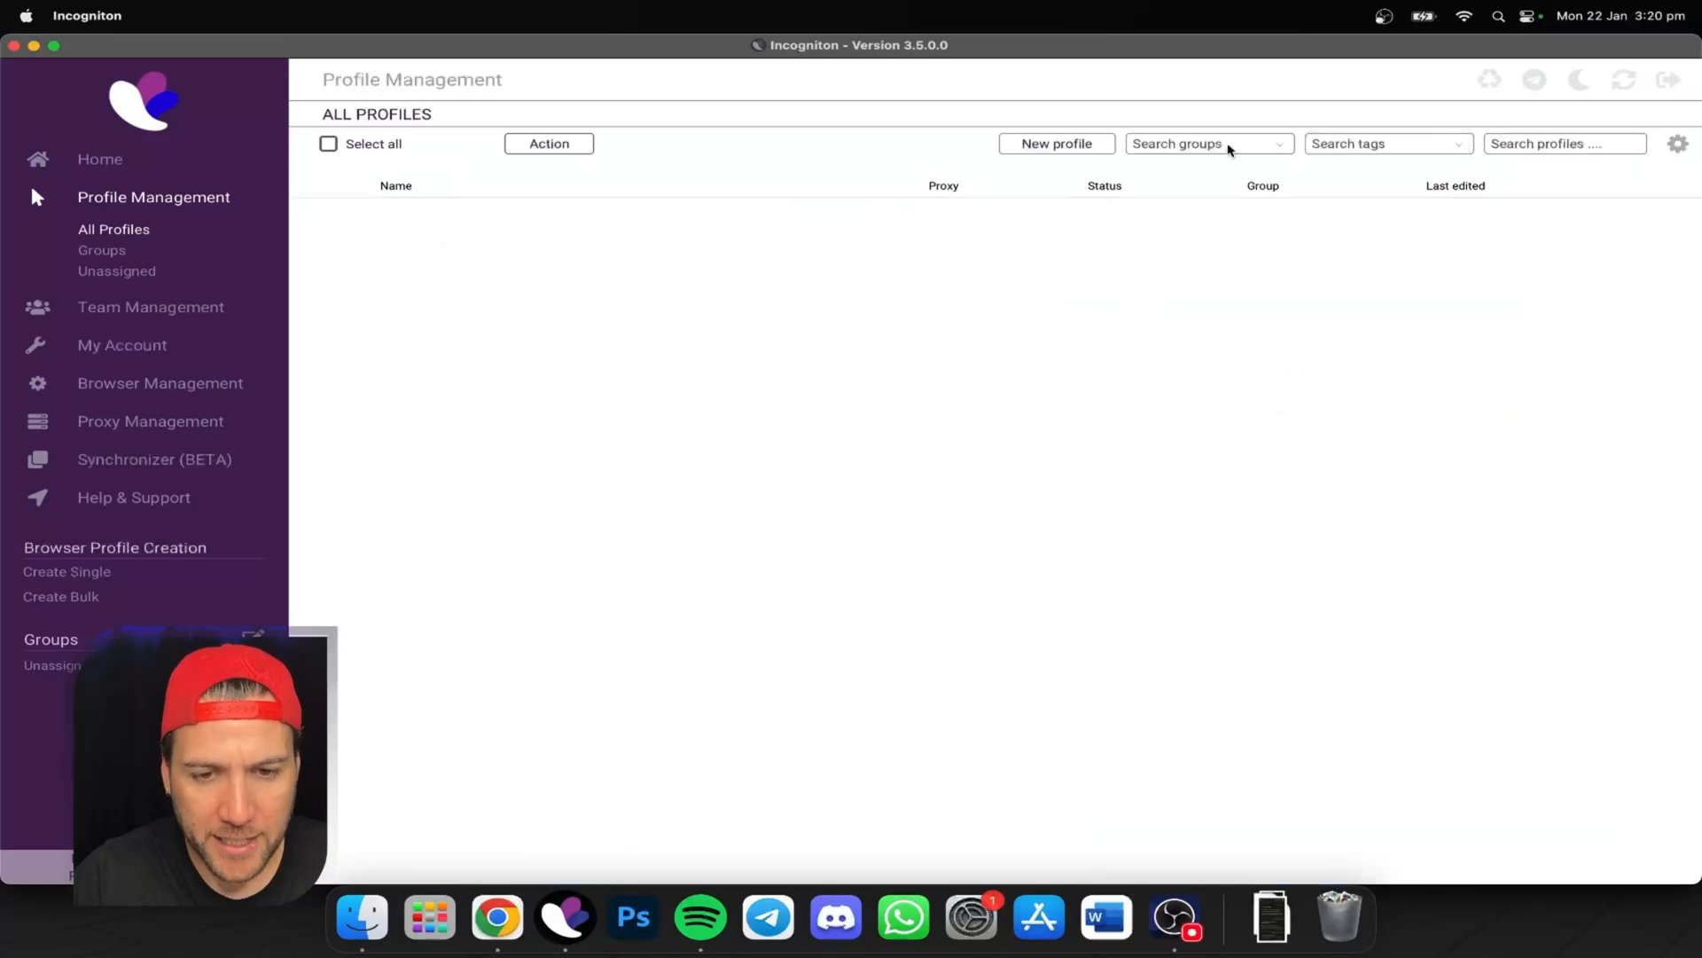
{"action": "left_click", "coordinate": [1068, 149]}
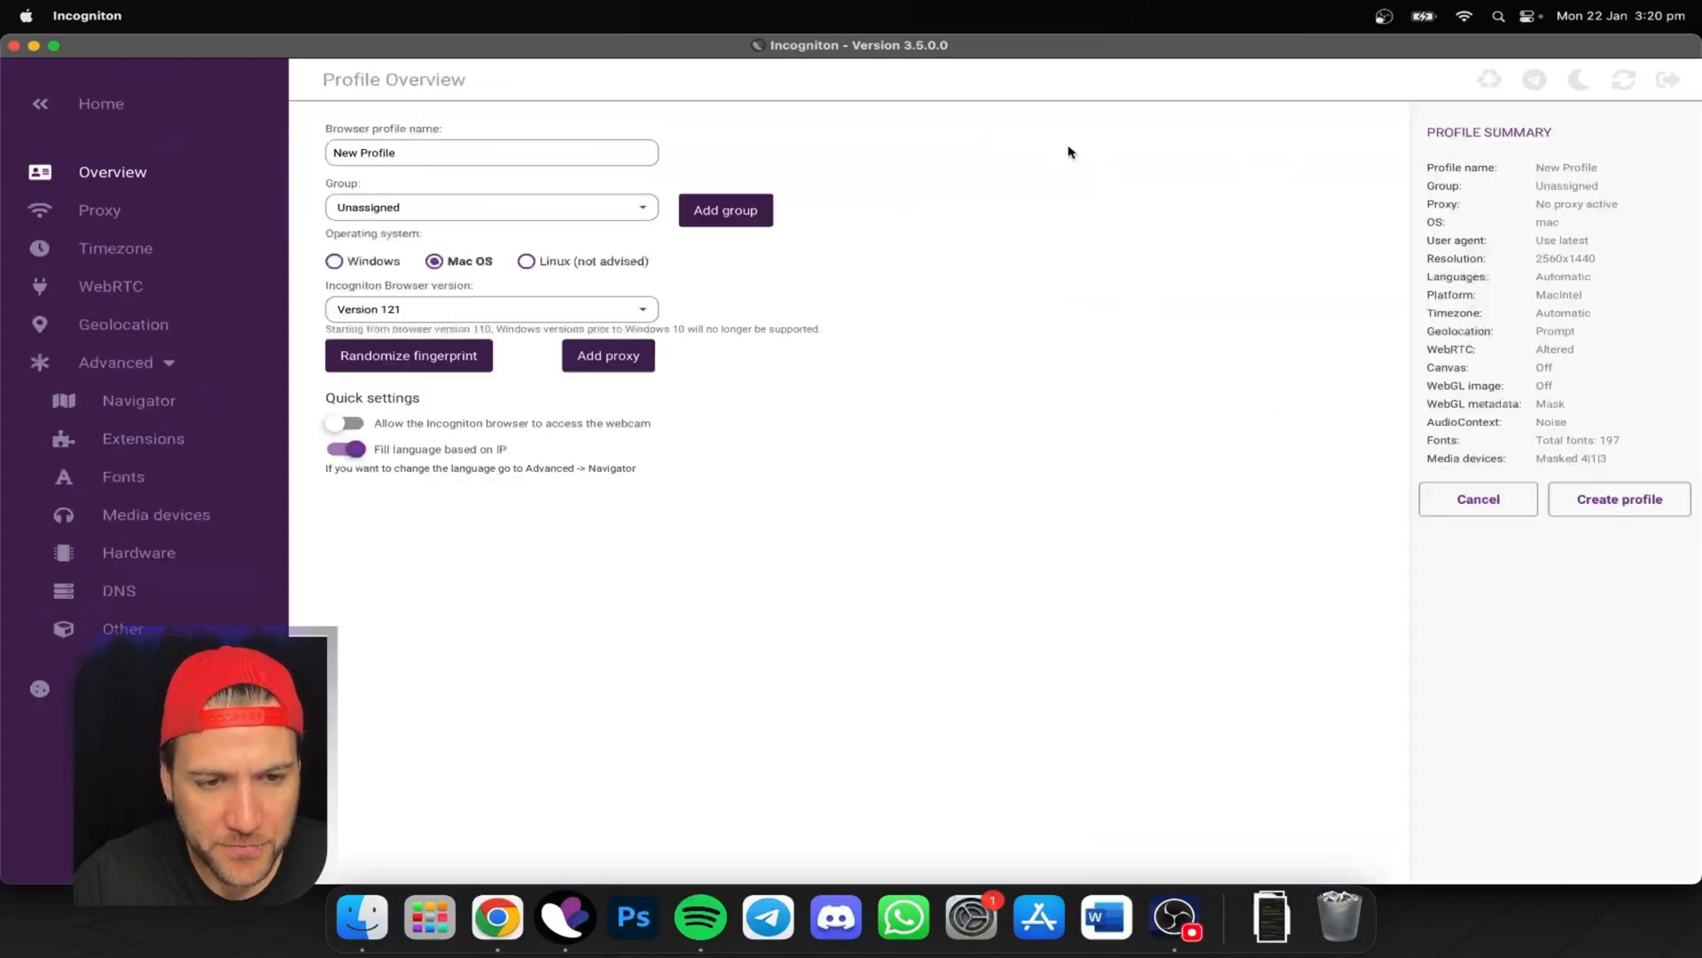
{"action": "left_click", "coordinate": [488, 151]}
{"action": "left_click_drag", "start_coordinate": [509, 153], "coordinate": [285, 137]}
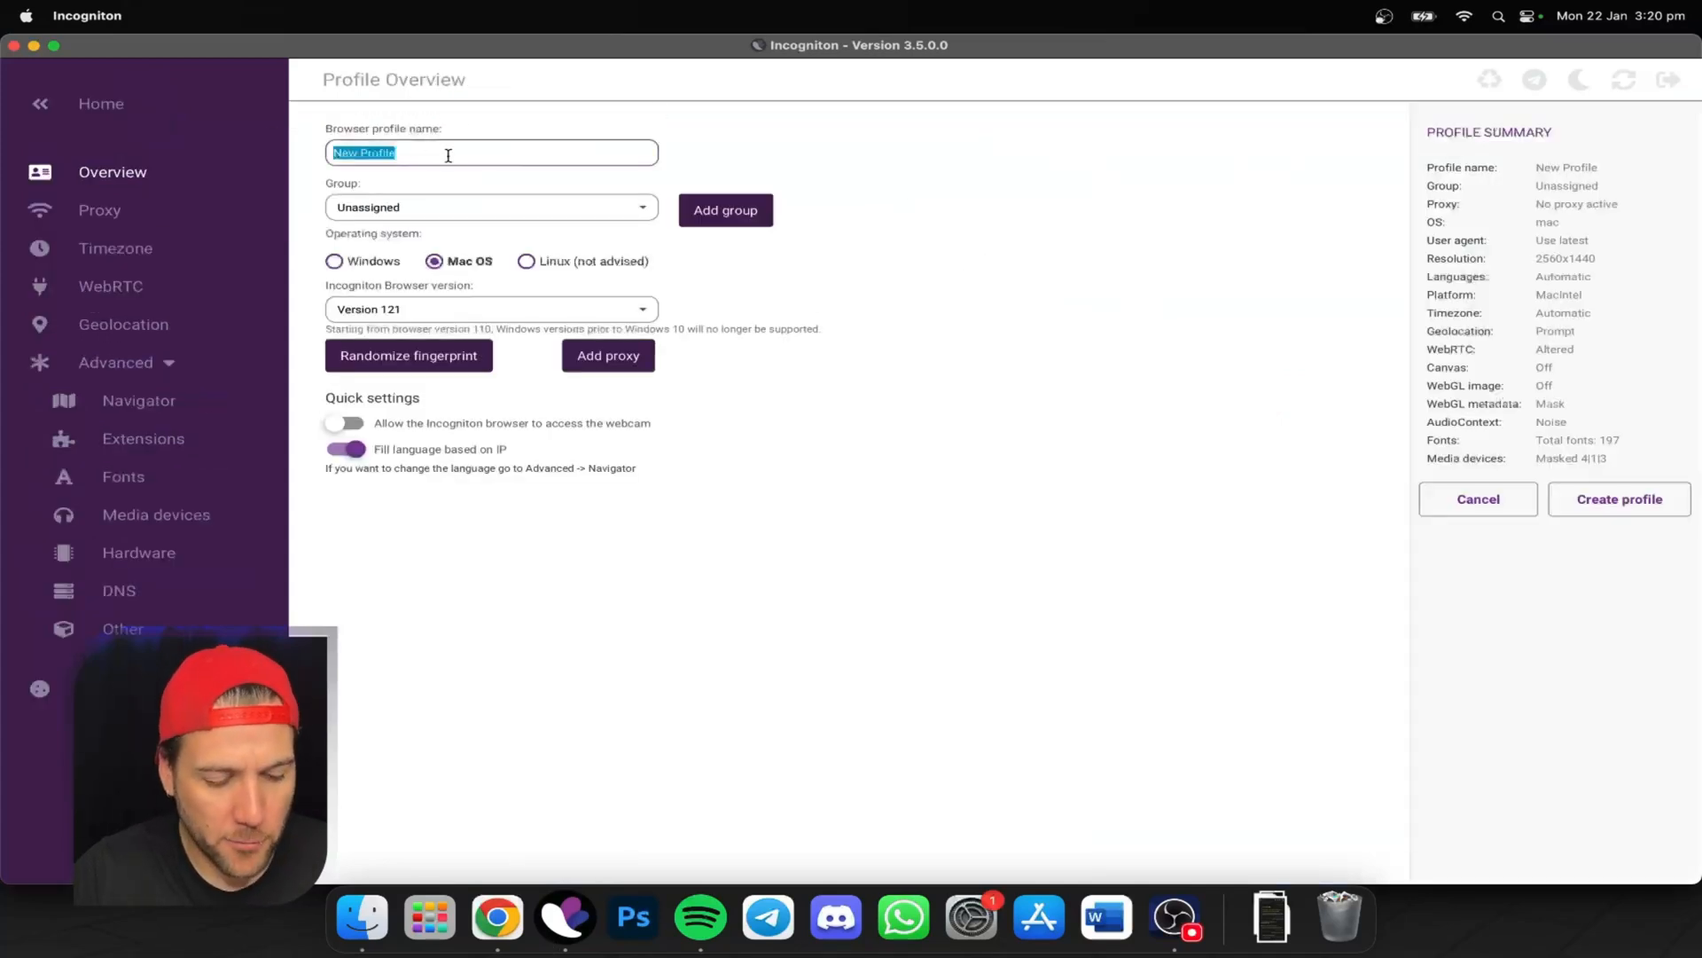
{"action": "type", "text": "Li"}
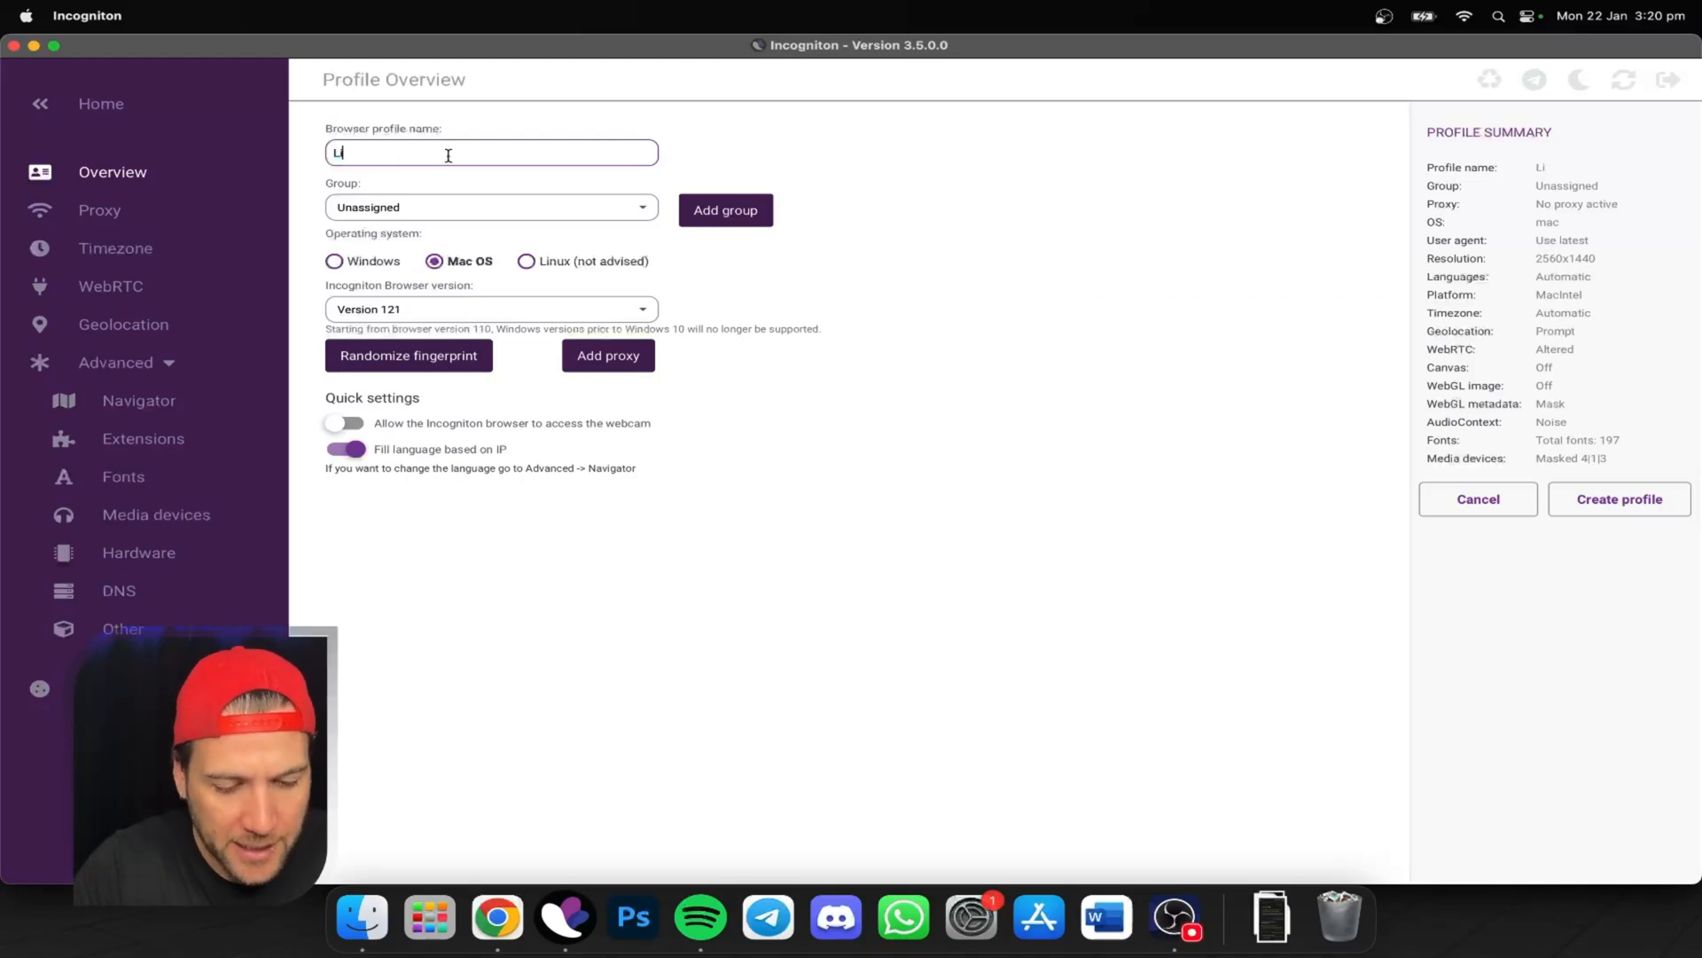
{"action": "type", "text": "nda's Onlyfans"}
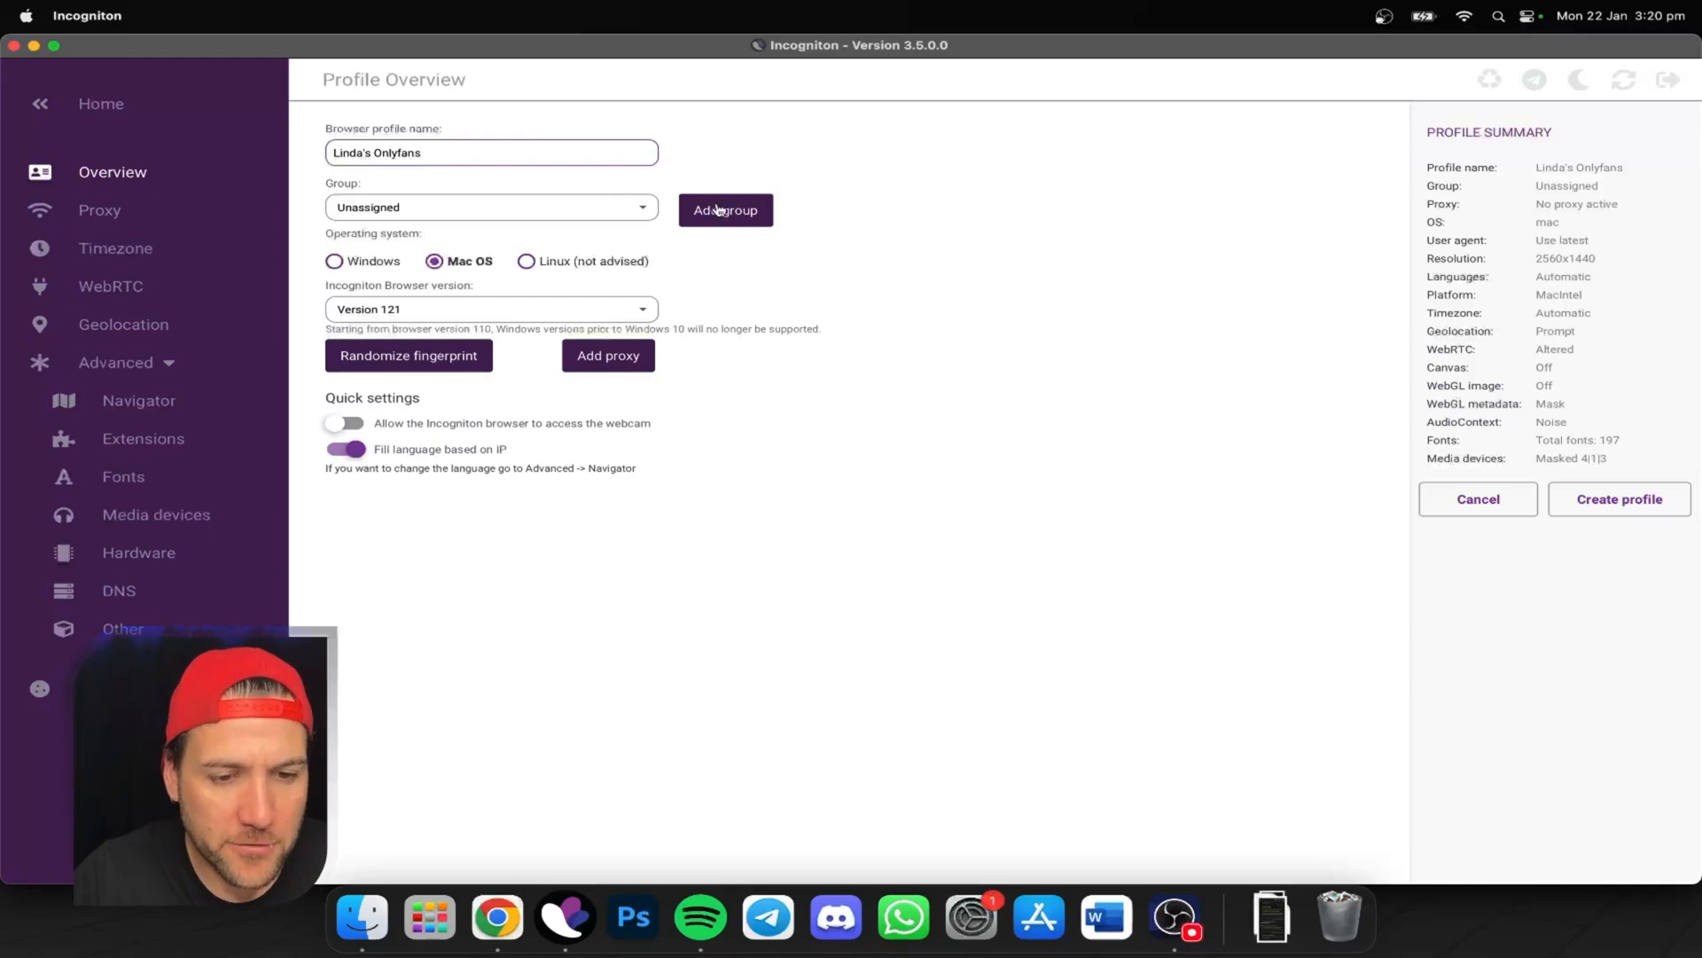
{"action": "left_click", "coordinate": [482, 161]}
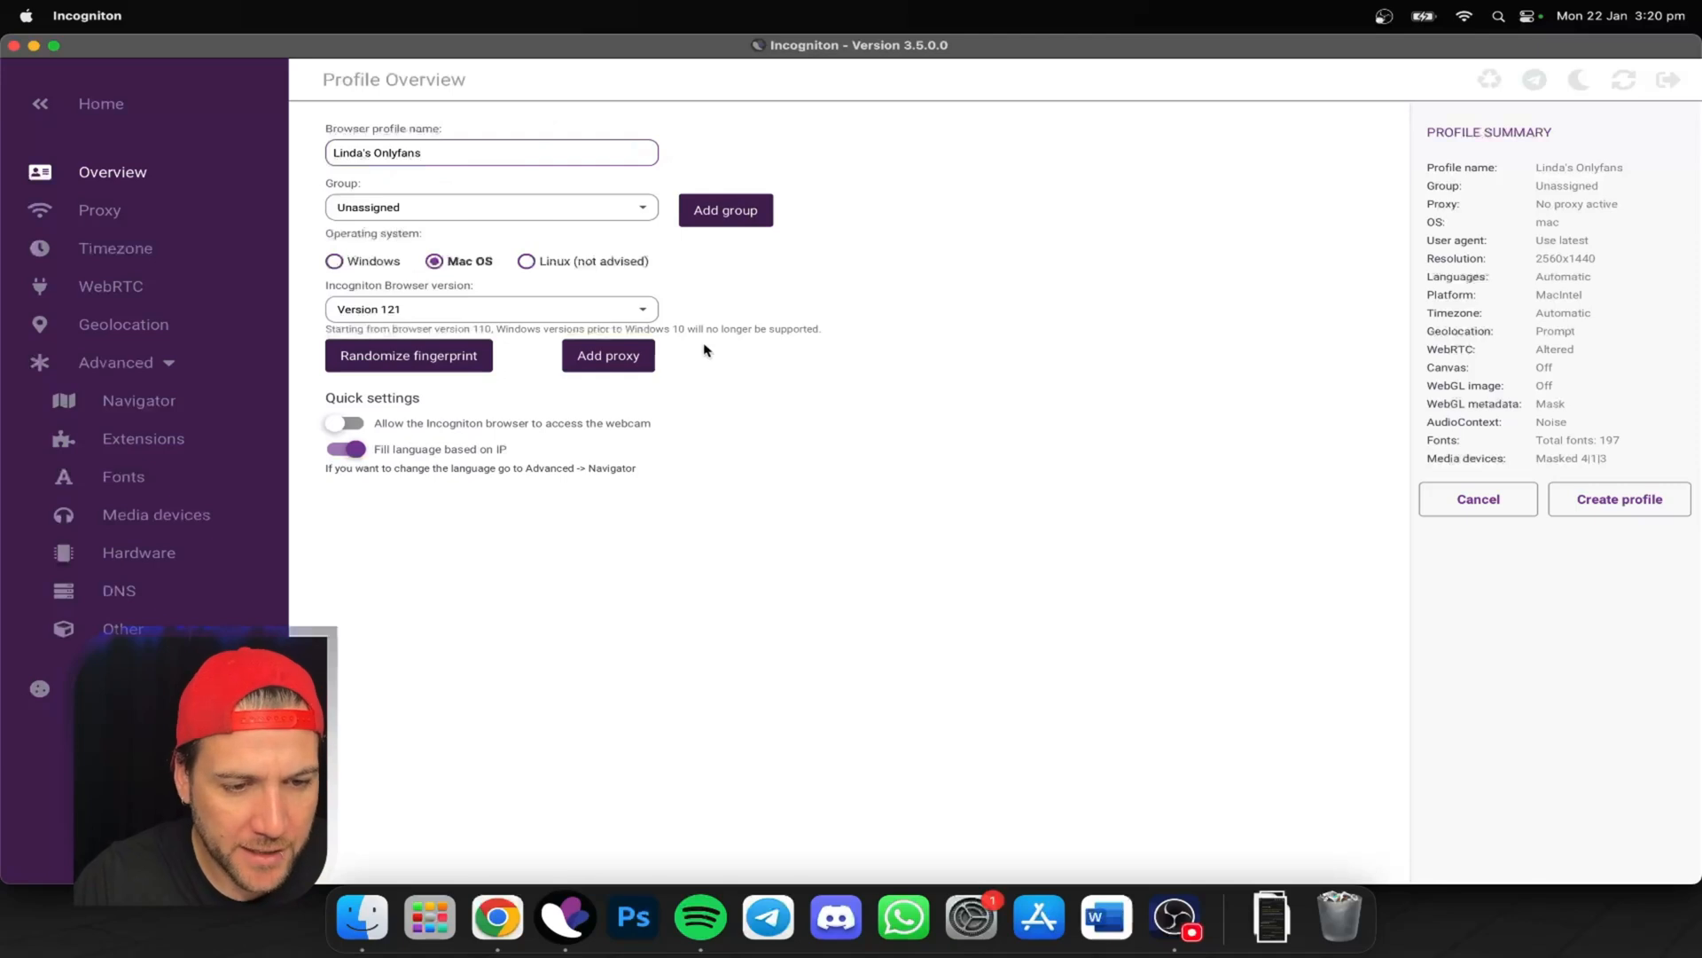
Add a proxy to the new profile and set its connection type to Socks 5 proxy.
{"action": "left_click", "coordinate": [612, 358]}
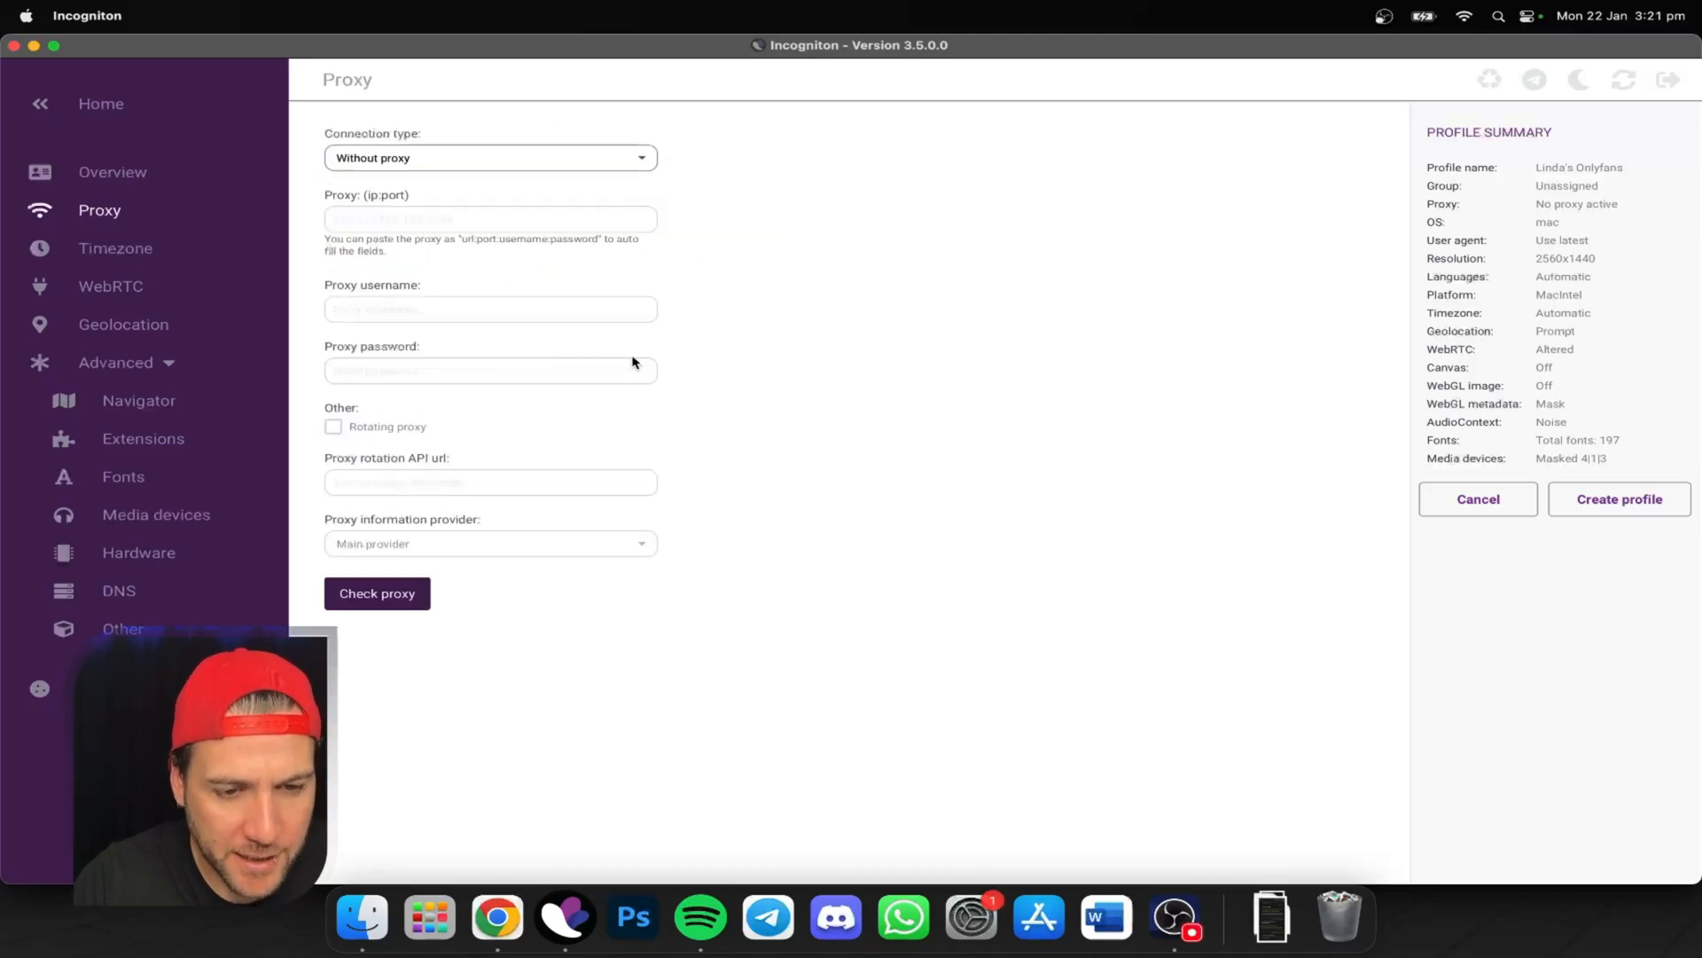
{"action": "left_click", "coordinate": [431, 160]}
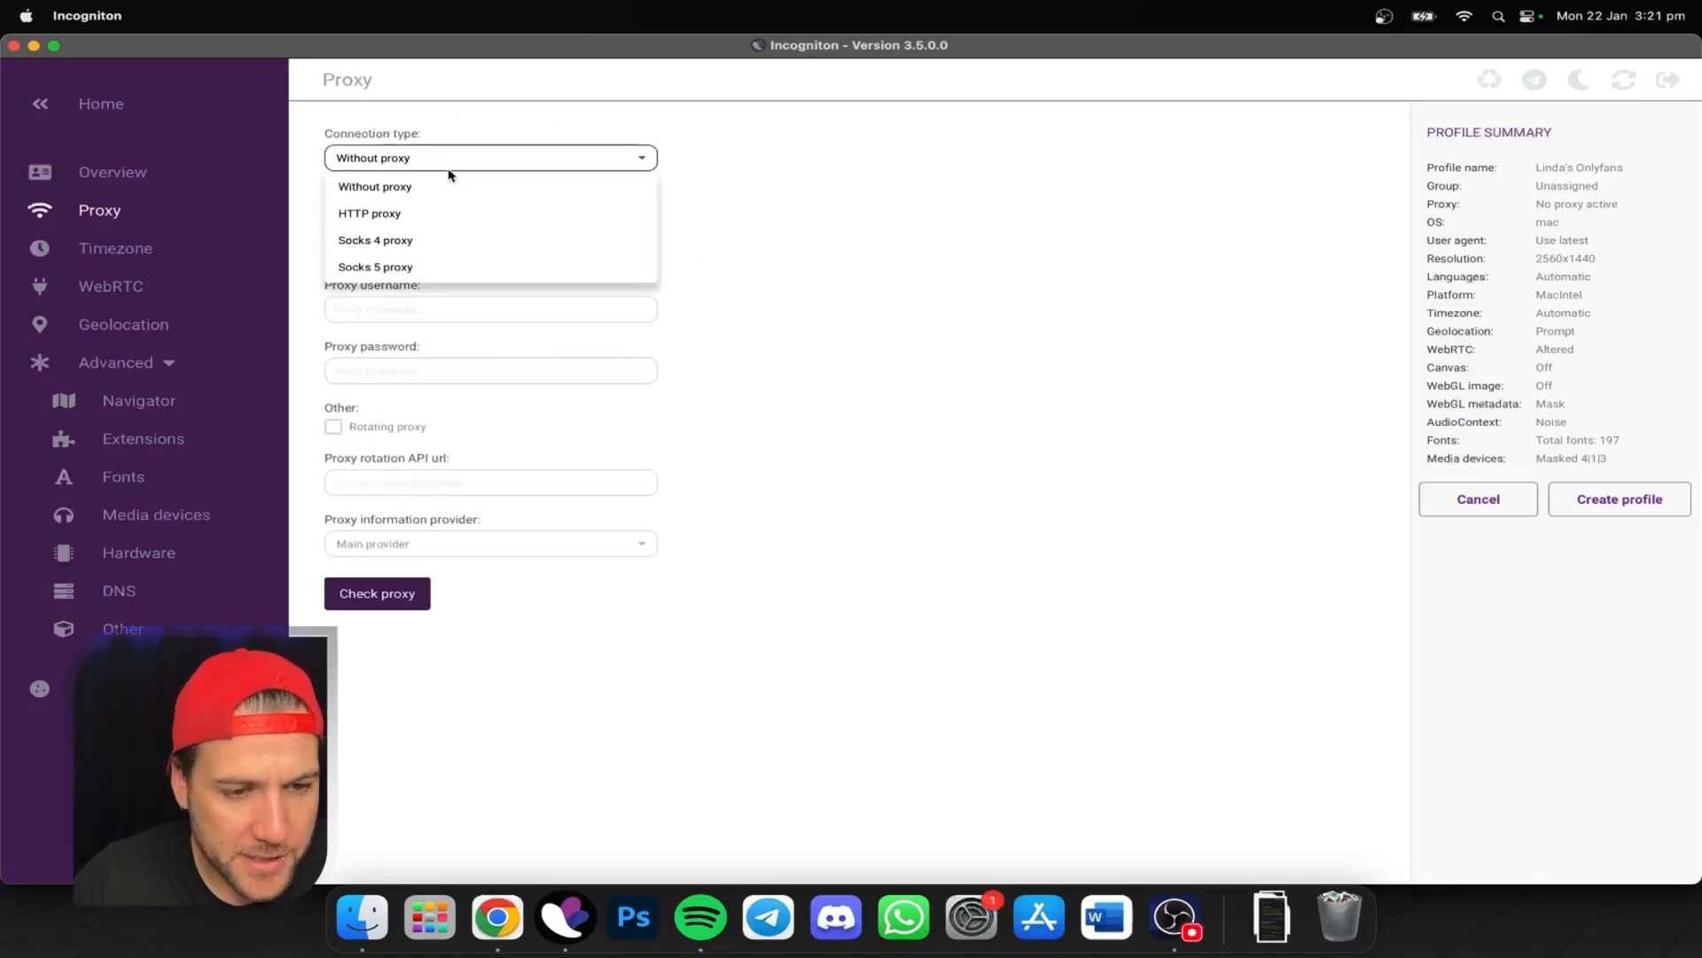
{"action": "left_click", "coordinate": [393, 267]}
Copy the proxy's IP and port, 74.122.56.165:58439, from Proxy-Cheap into the Incogniton profile's proxy address.
{"action": "left_click", "coordinate": [411, 218]}
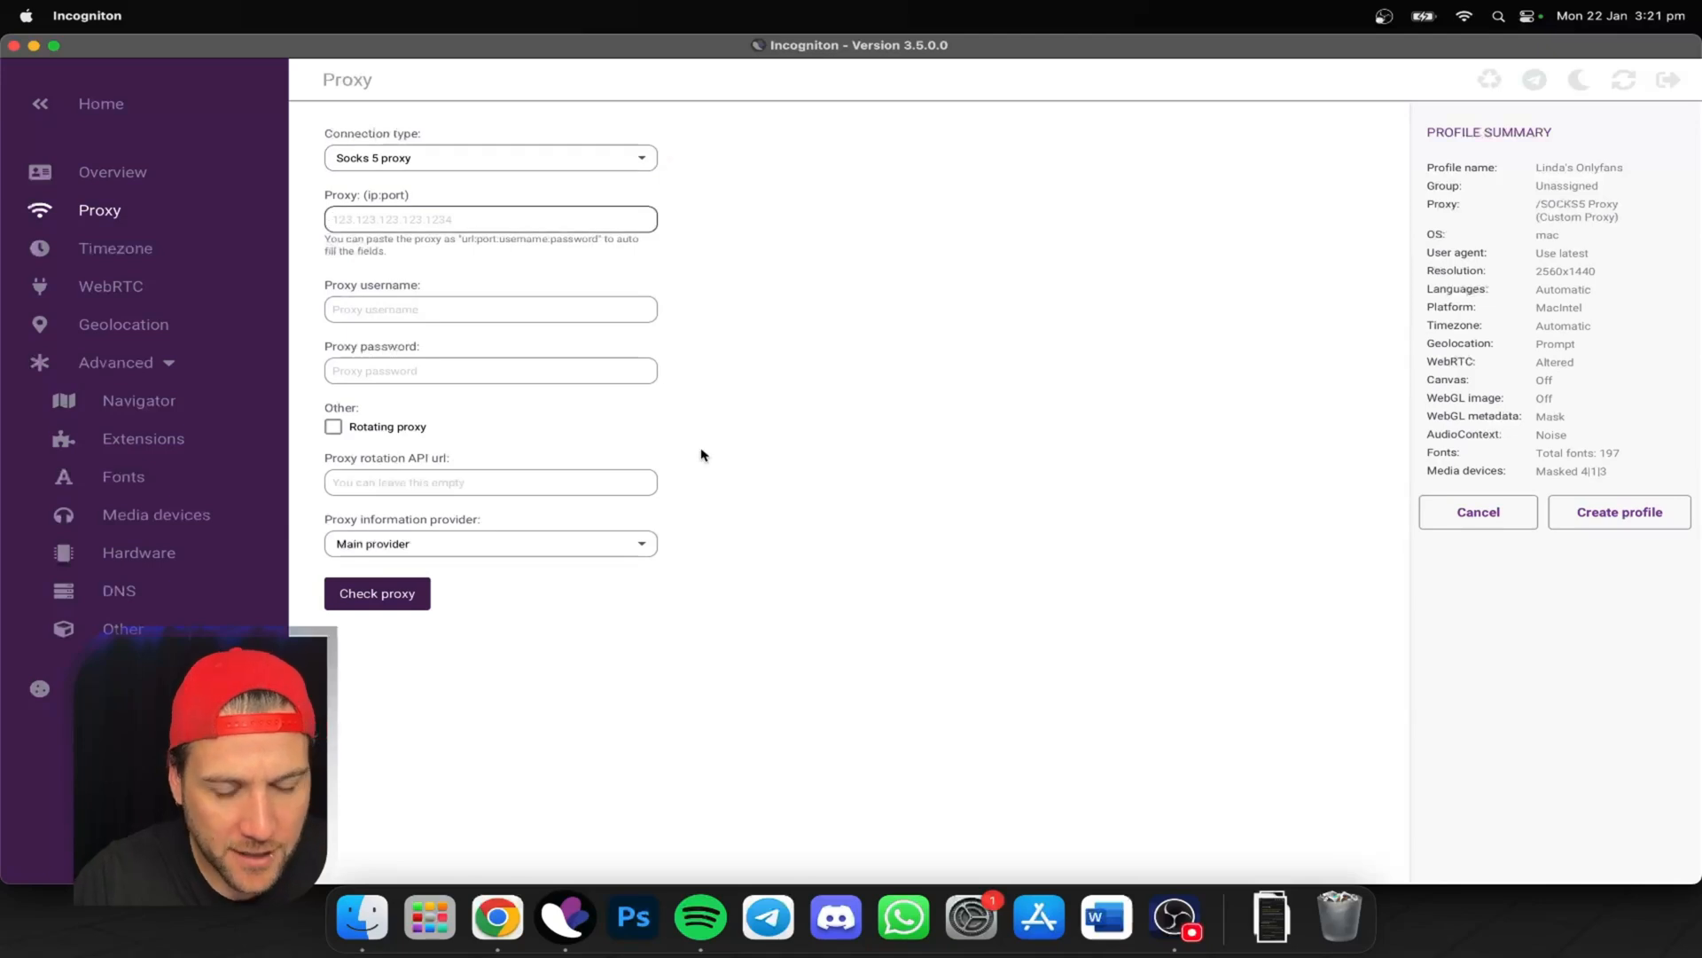
{"action": "left_click", "coordinate": [497, 918]}
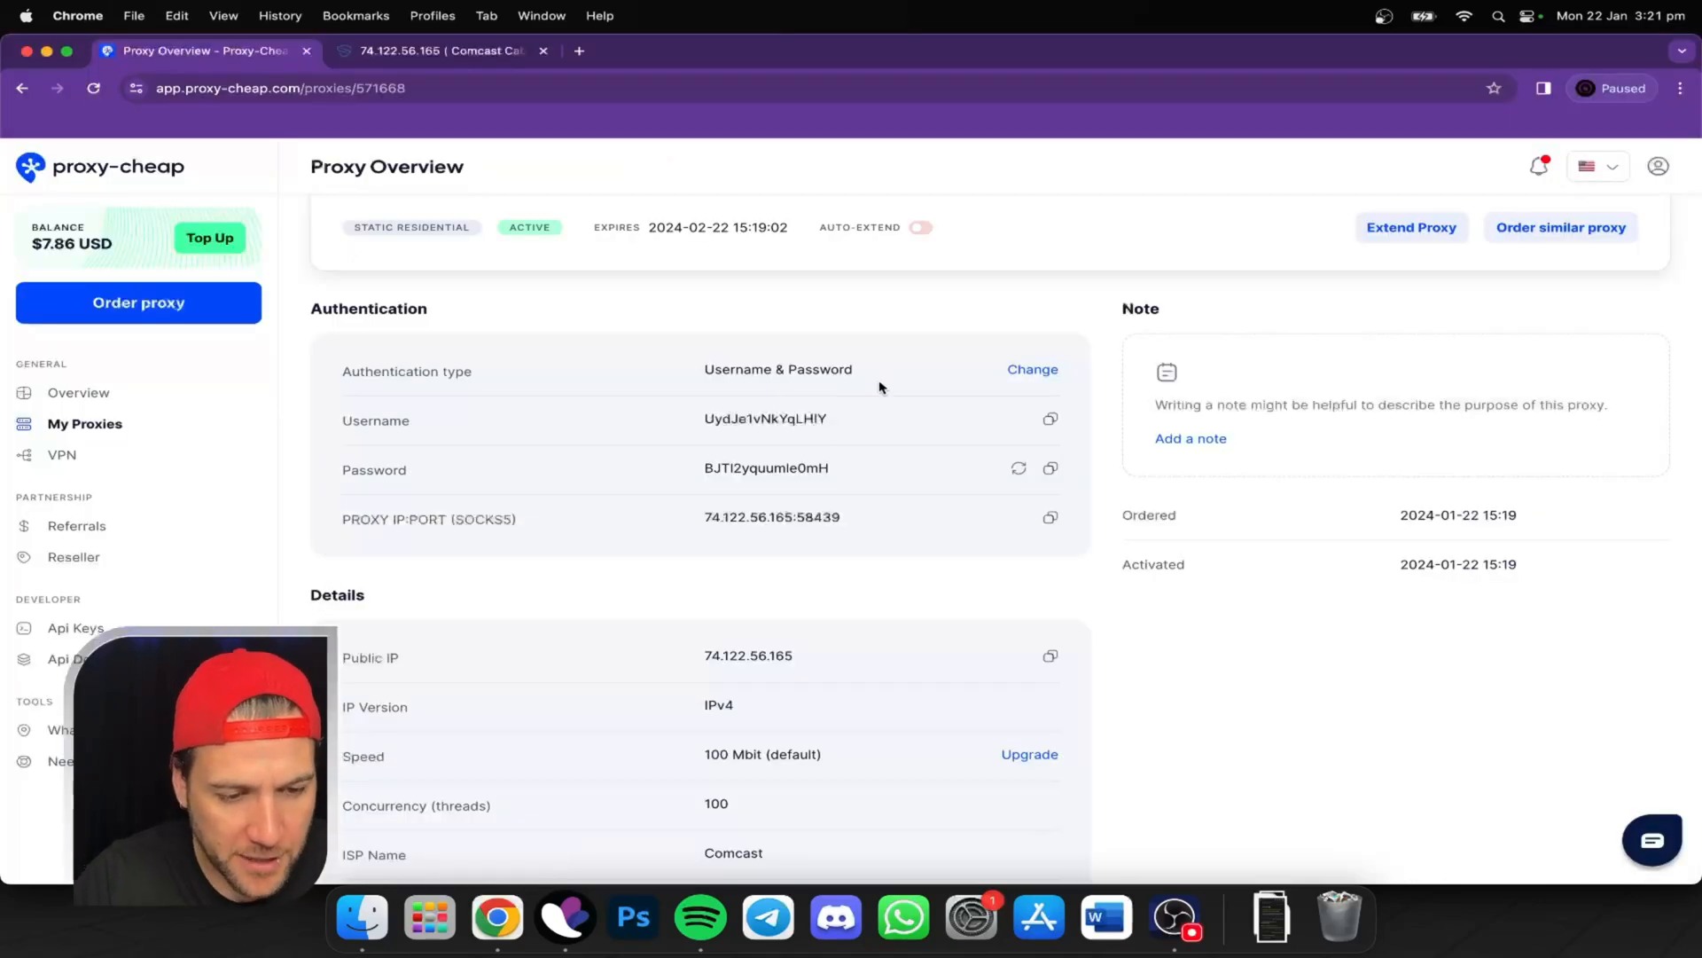
{"action": "scroll", "coordinate": [833, 433], "scroll_direction": "down", "scroll_amount": 3}
{"action": "scroll", "coordinate": [825, 430], "scroll_direction": "up", "scroll_amount": 2}
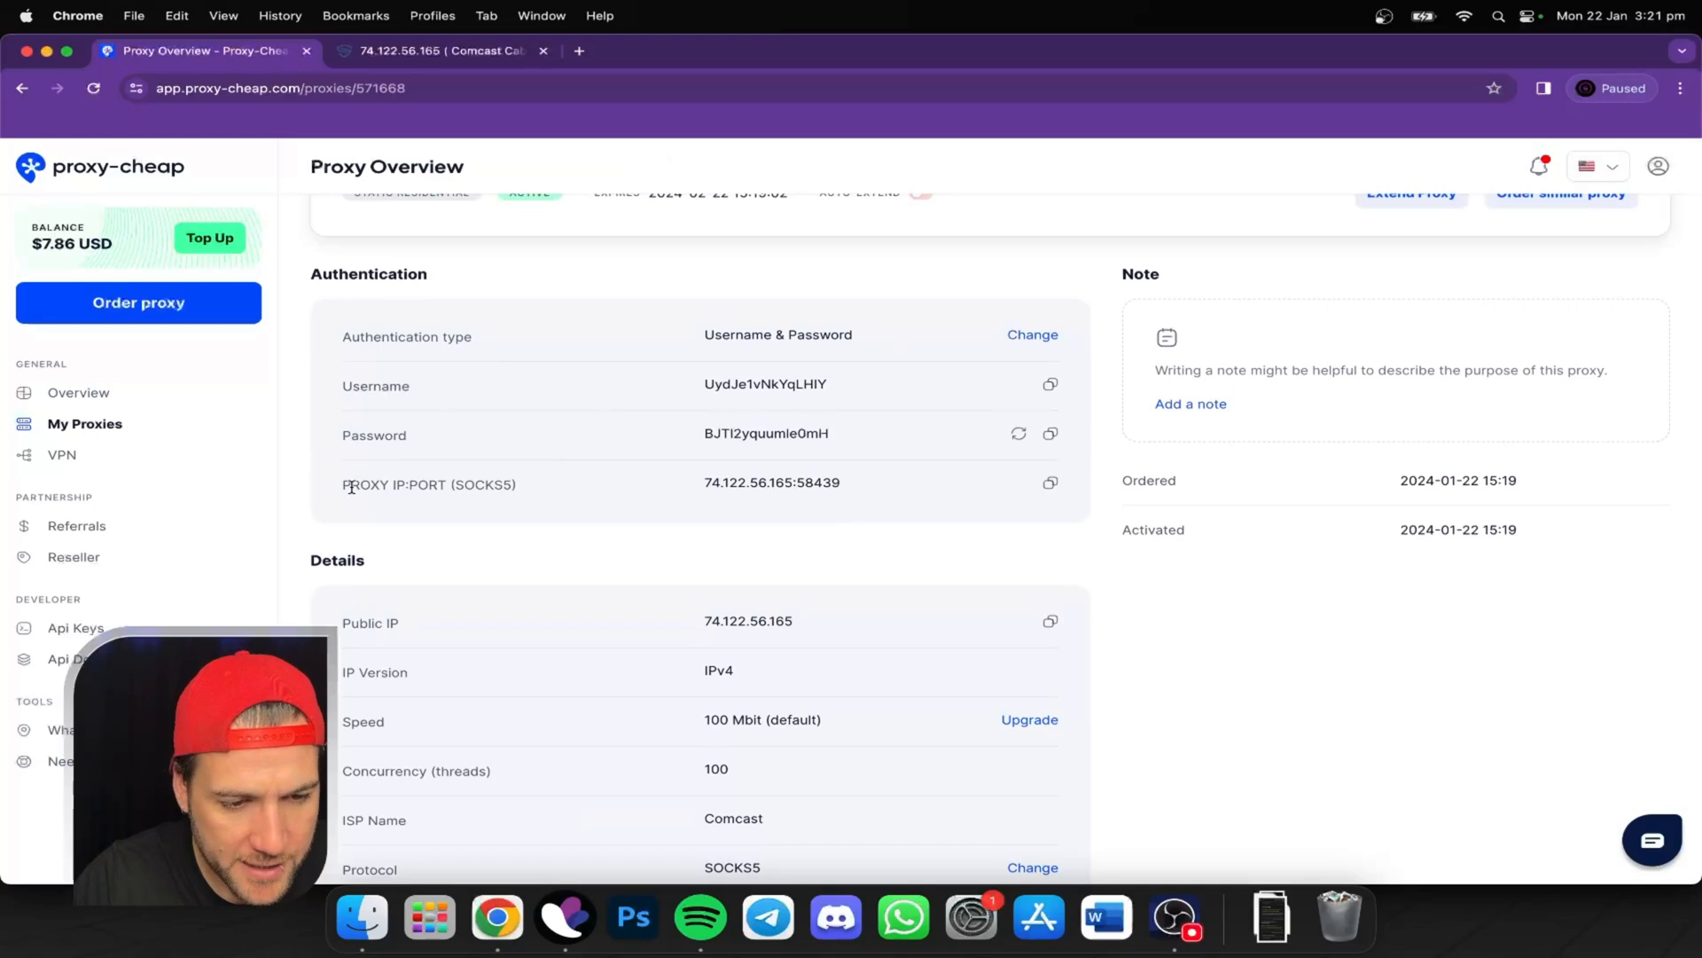
{"action": "left_click", "coordinate": [1050, 484]}
{"action": "left_click", "coordinate": [568, 918]}
{"action": "key", "text": "super+v"}
Copy the proxy username from Proxy-Cheap into the Incogniton profile's proxy username field.
{"action": "left_click", "coordinate": [435, 317]}
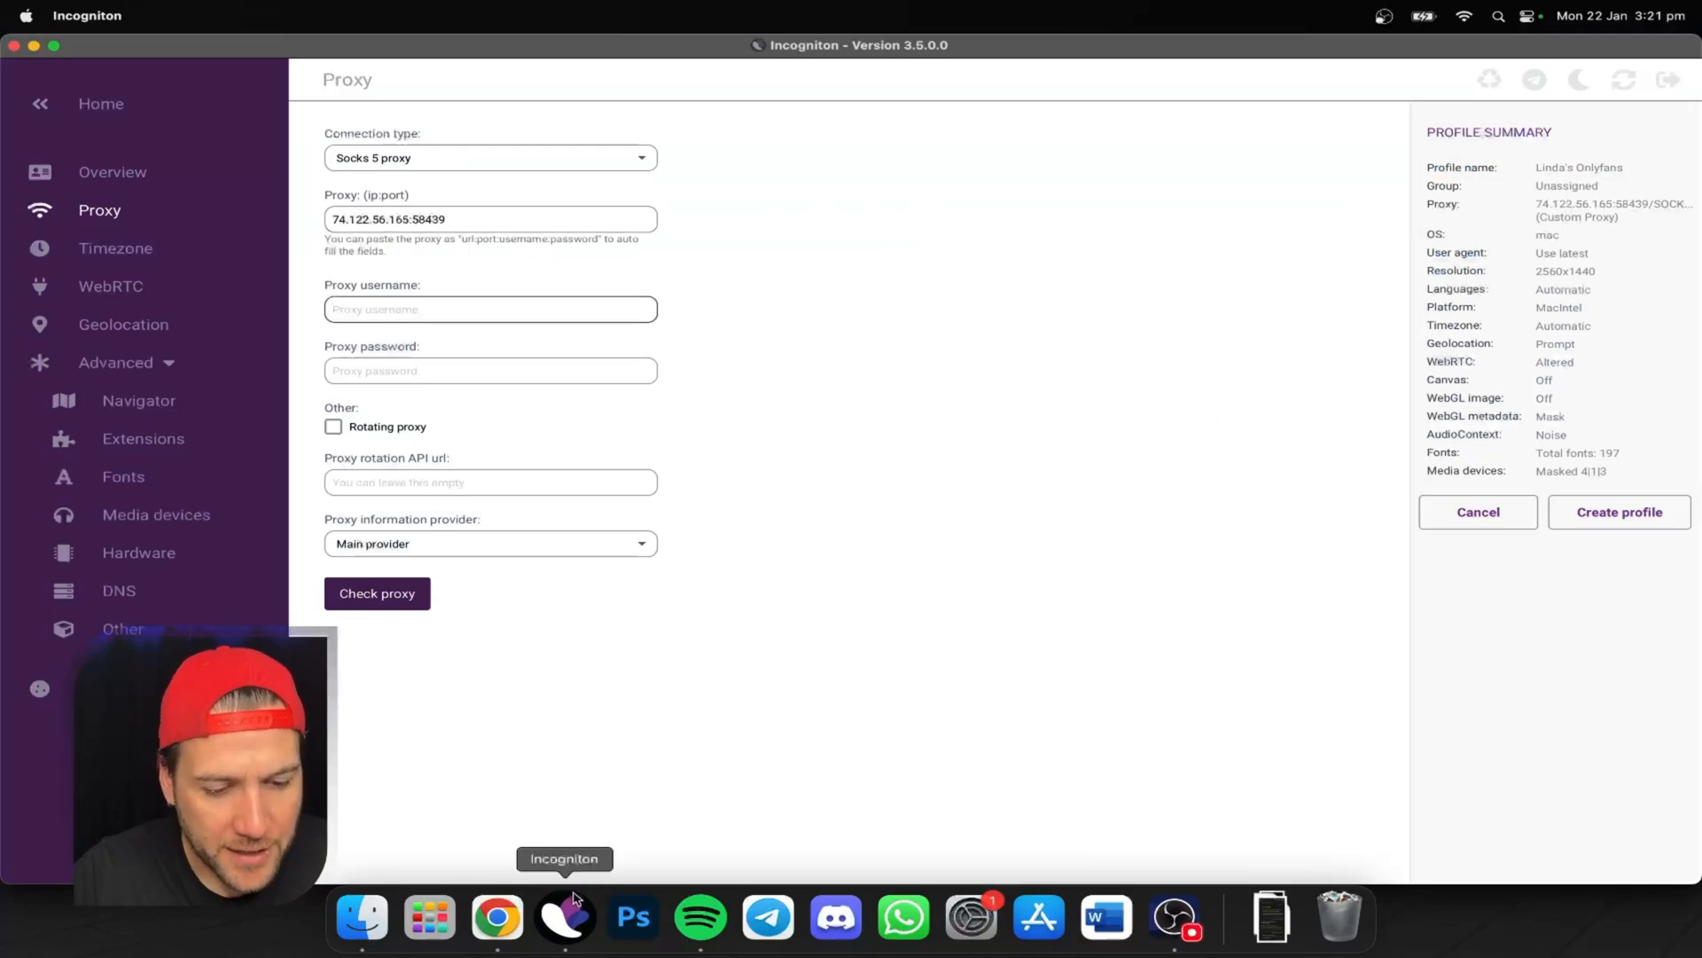
{"action": "left_click", "coordinate": [510, 915]}
{"action": "left_click", "coordinate": [1050, 384]}
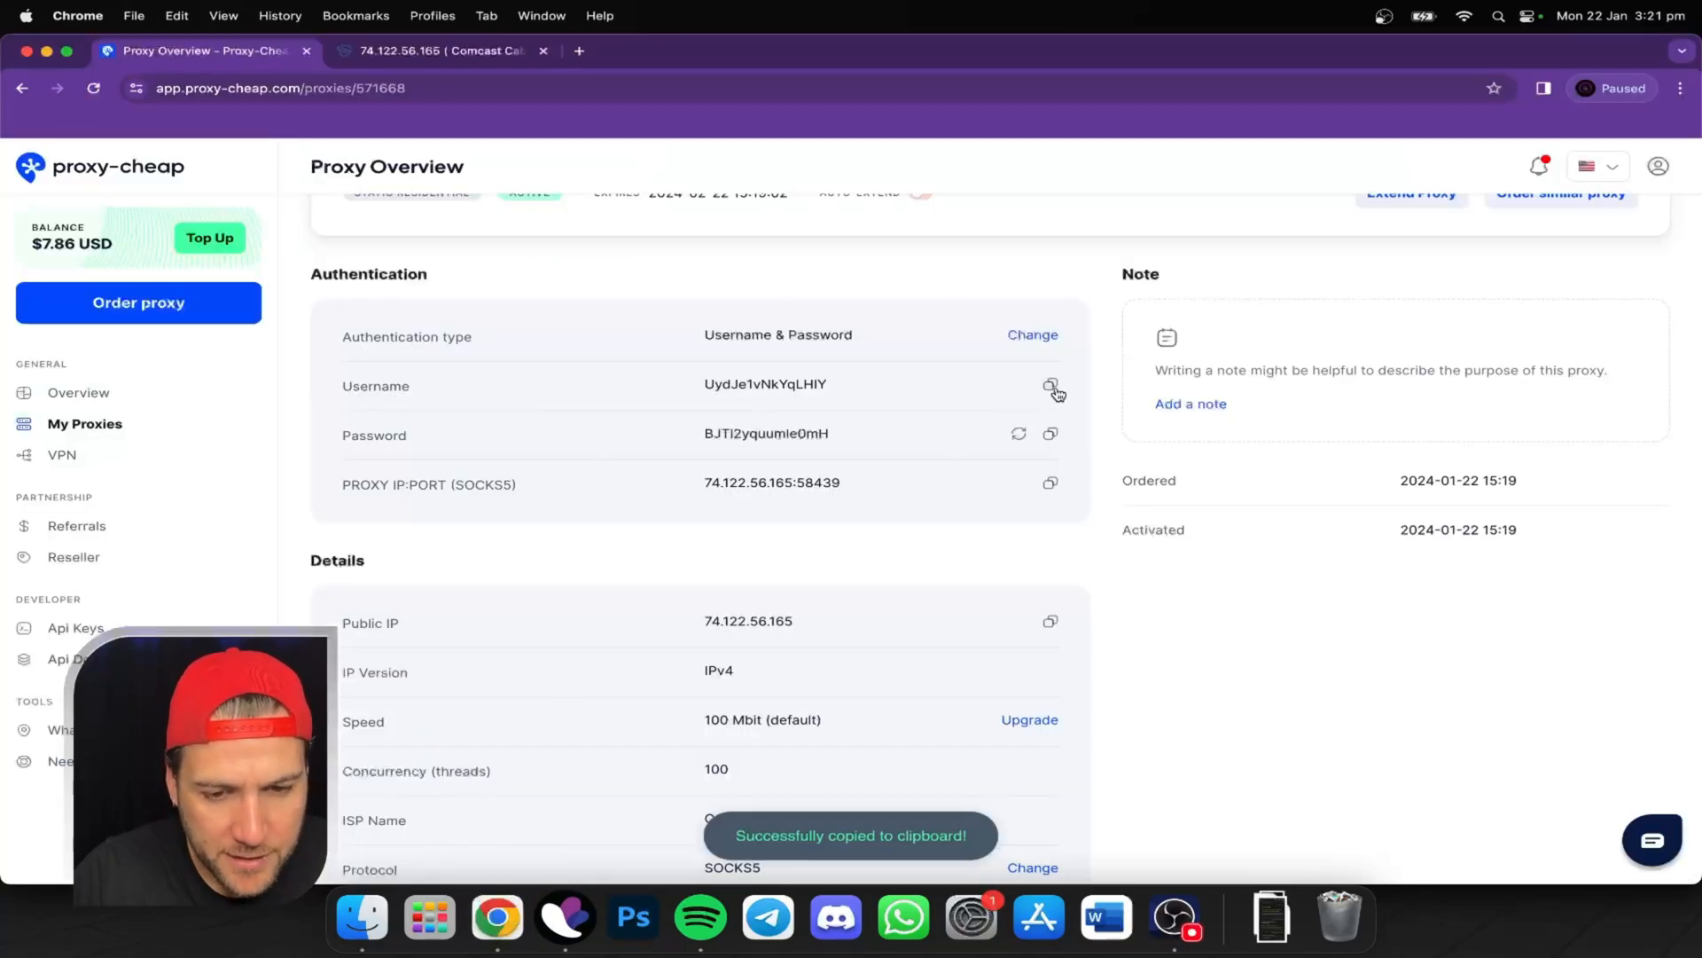
{"action": "left_click", "coordinate": [566, 917]}
{"action": "key", "text": "super+v"}
Copy the proxy password from Proxy-Cheap into the profile's proxy password field and check the proxy connection.
{"action": "left_click", "coordinate": [451, 370]}
{"action": "left_click", "coordinate": [495, 921]}
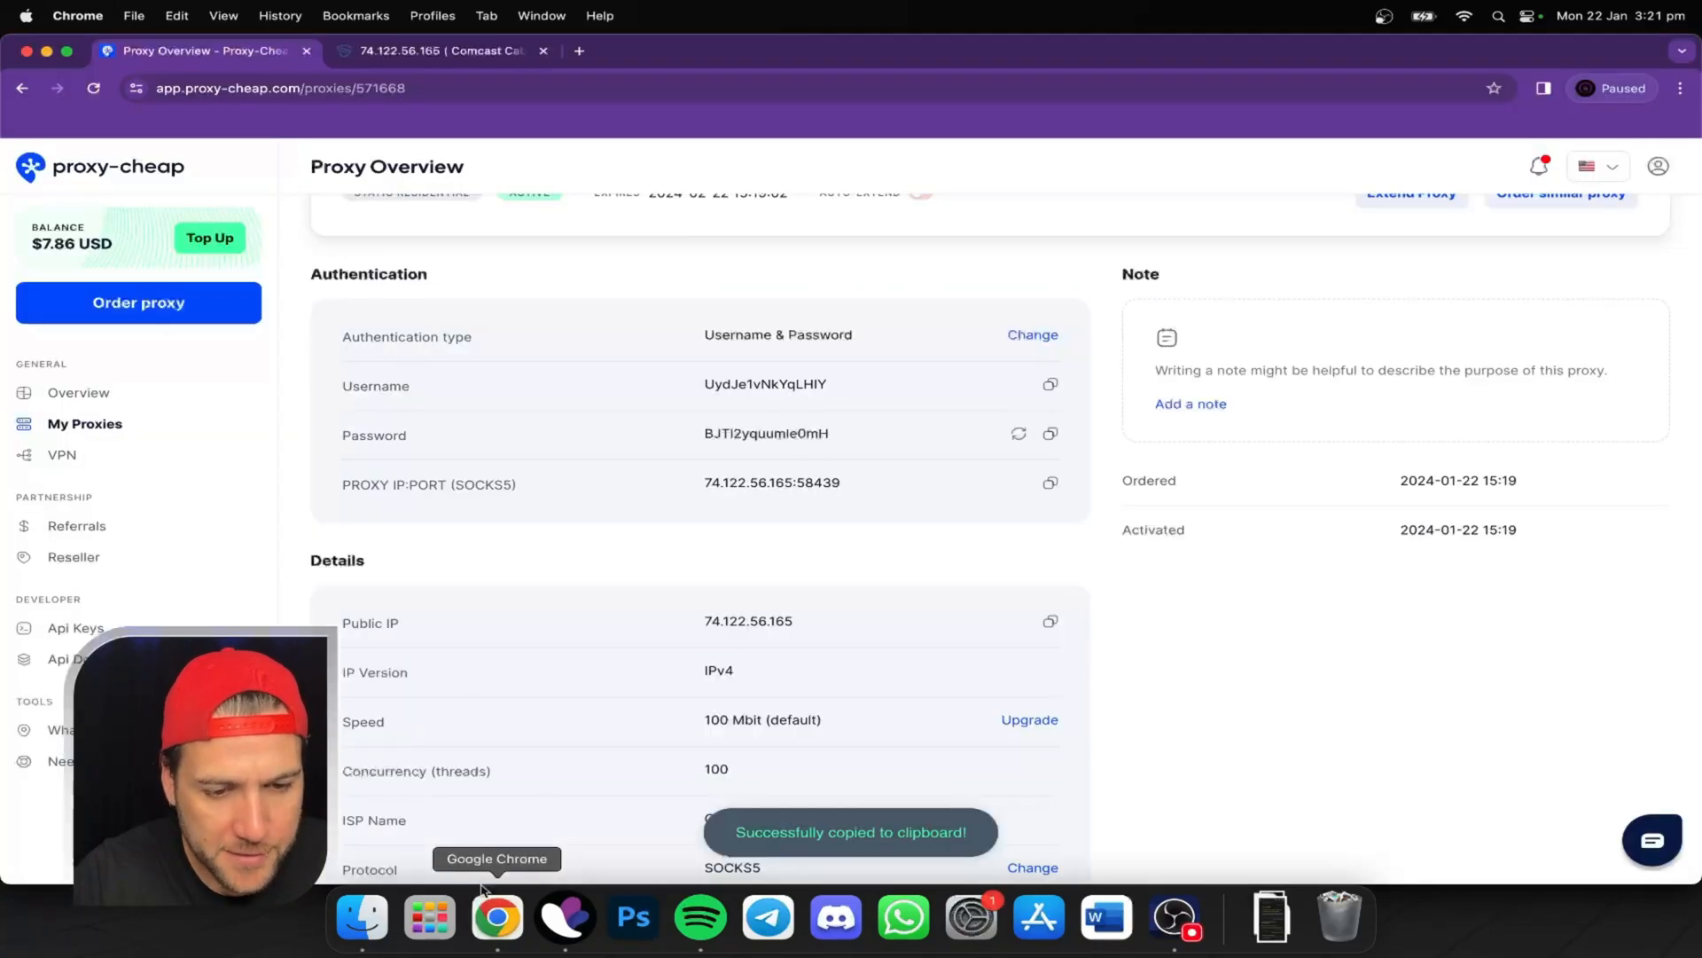
{"action": "left_click", "coordinate": [1050, 433]}
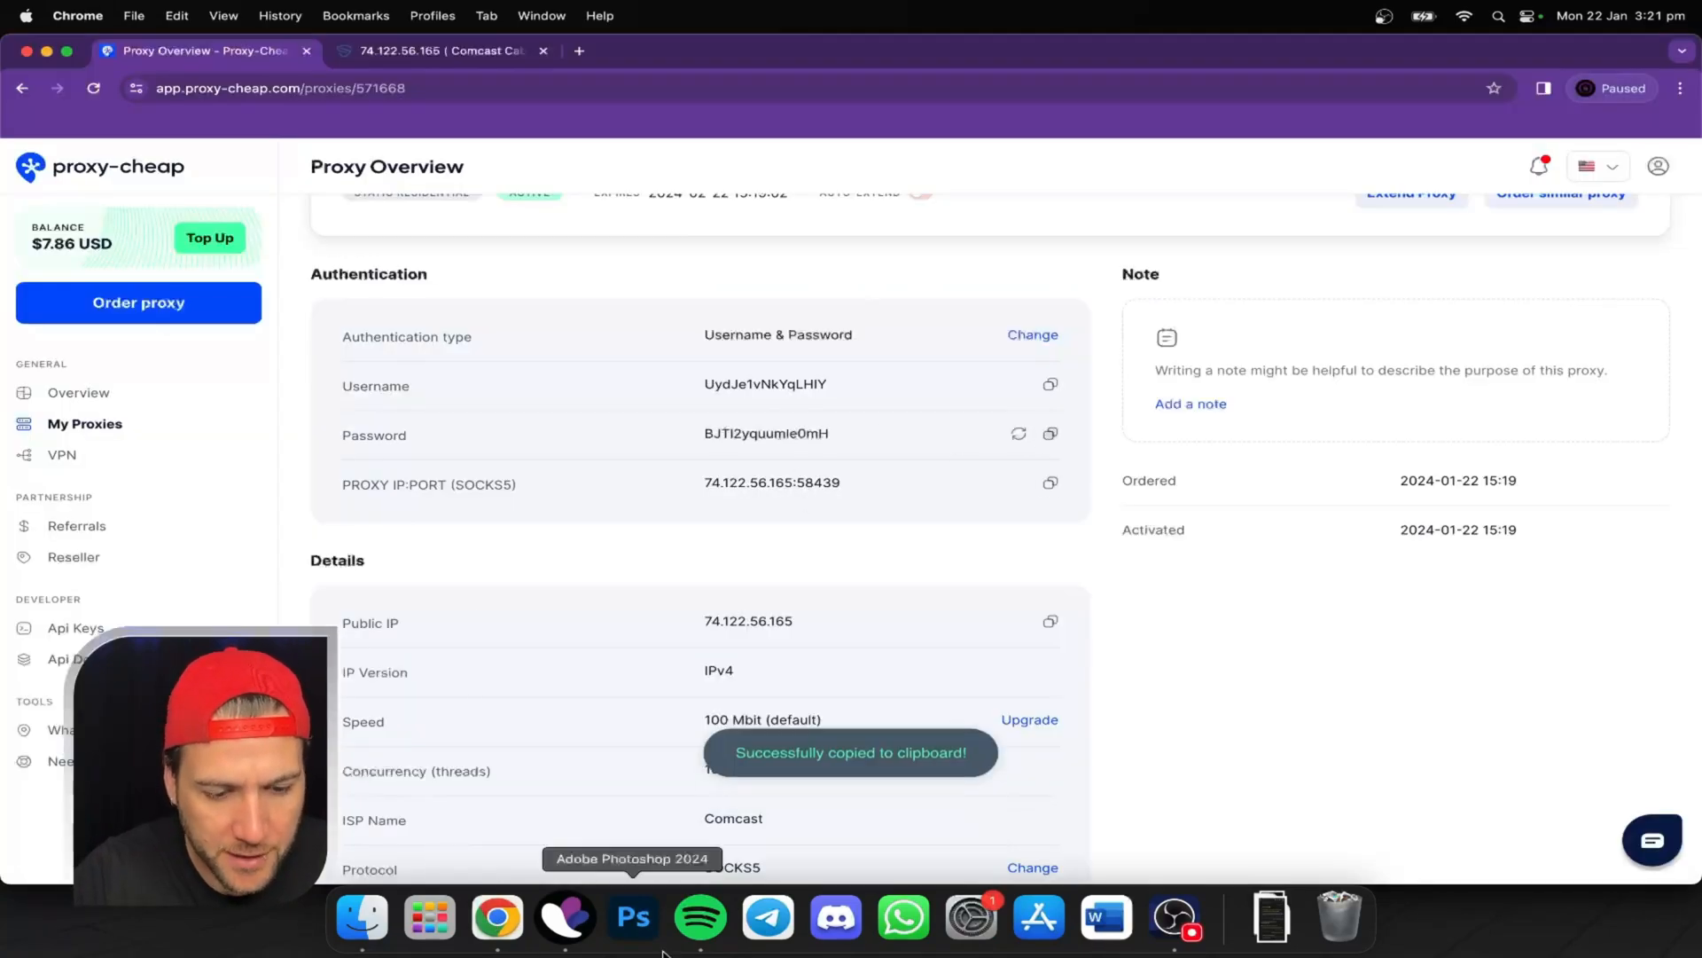
{"action": "left_click", "coordinate": [566, 918]}
{"action": "key", "text": "super+v"}
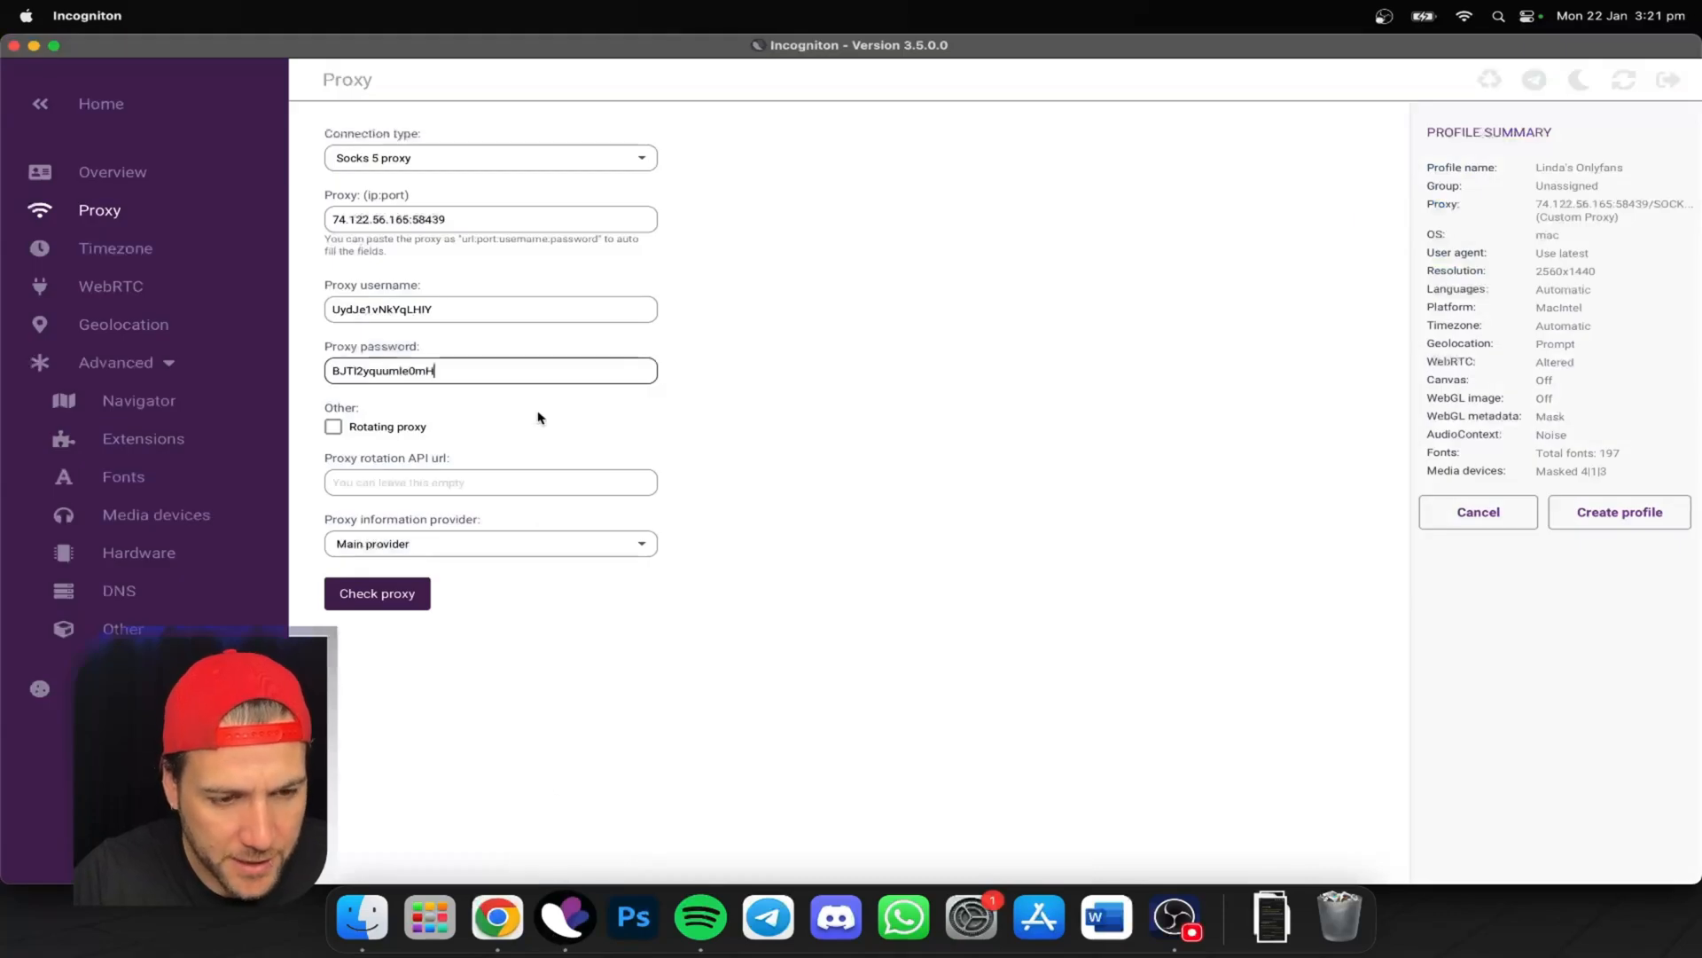
{"action": "left_click", "coordinate": [373, 606]}
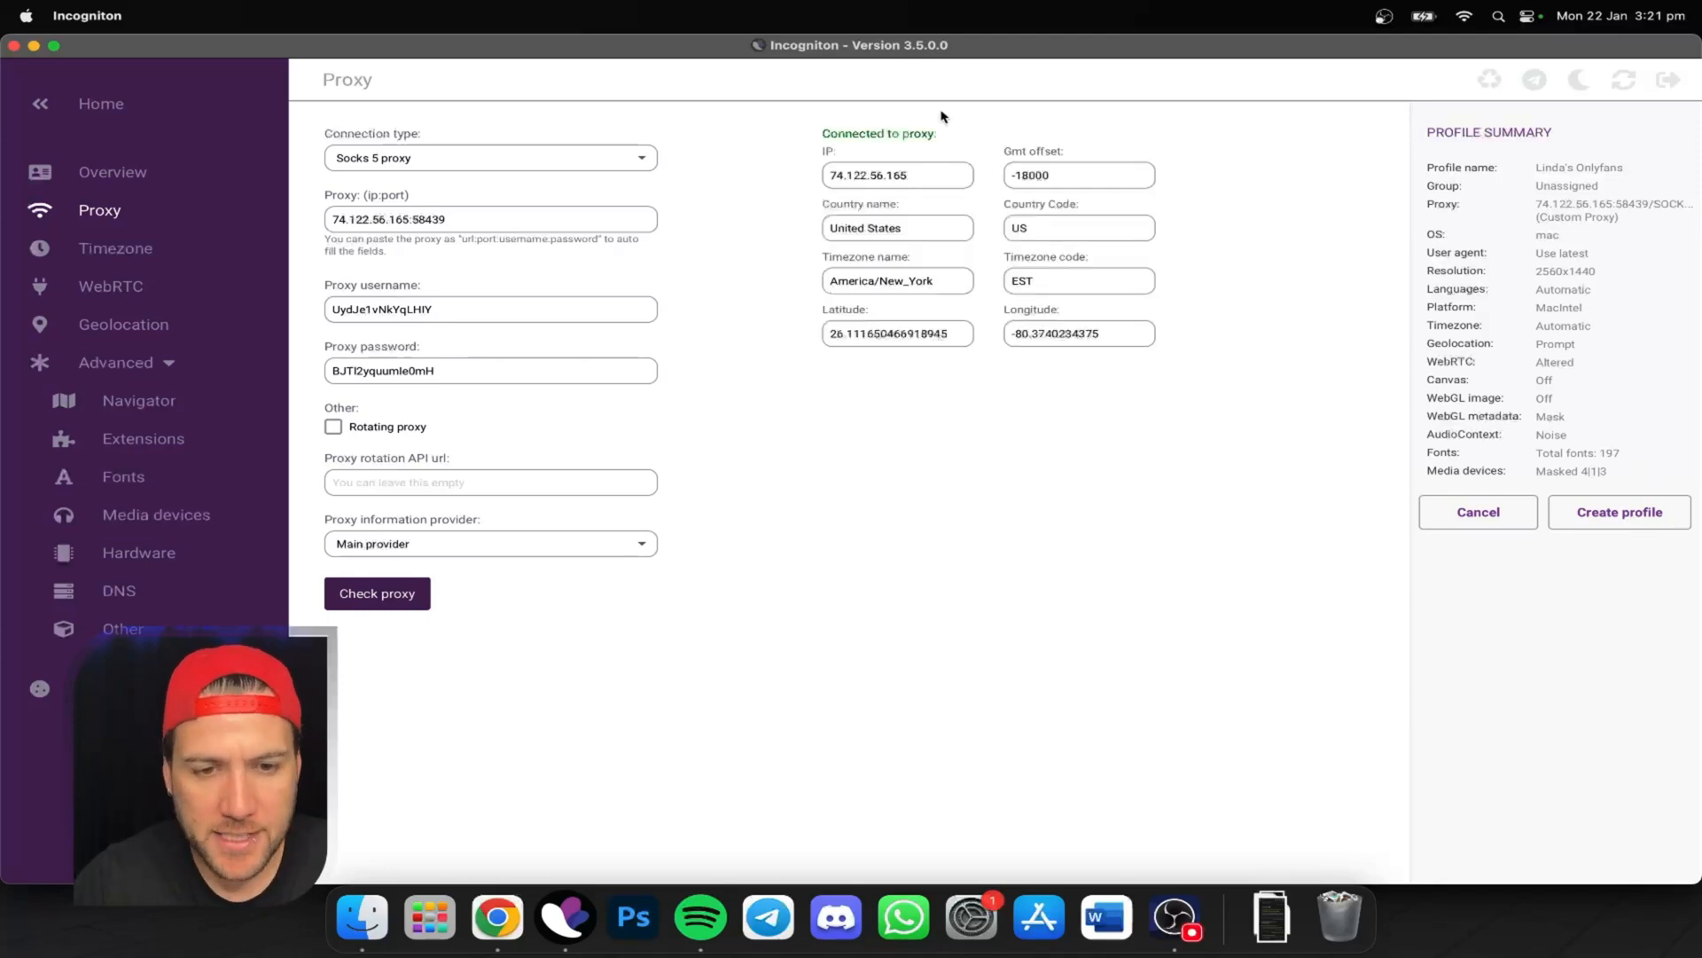
Create the browser profile with the configured proxy and launch it.
{"action": "left_click", "coordinate": [1643, 521]}
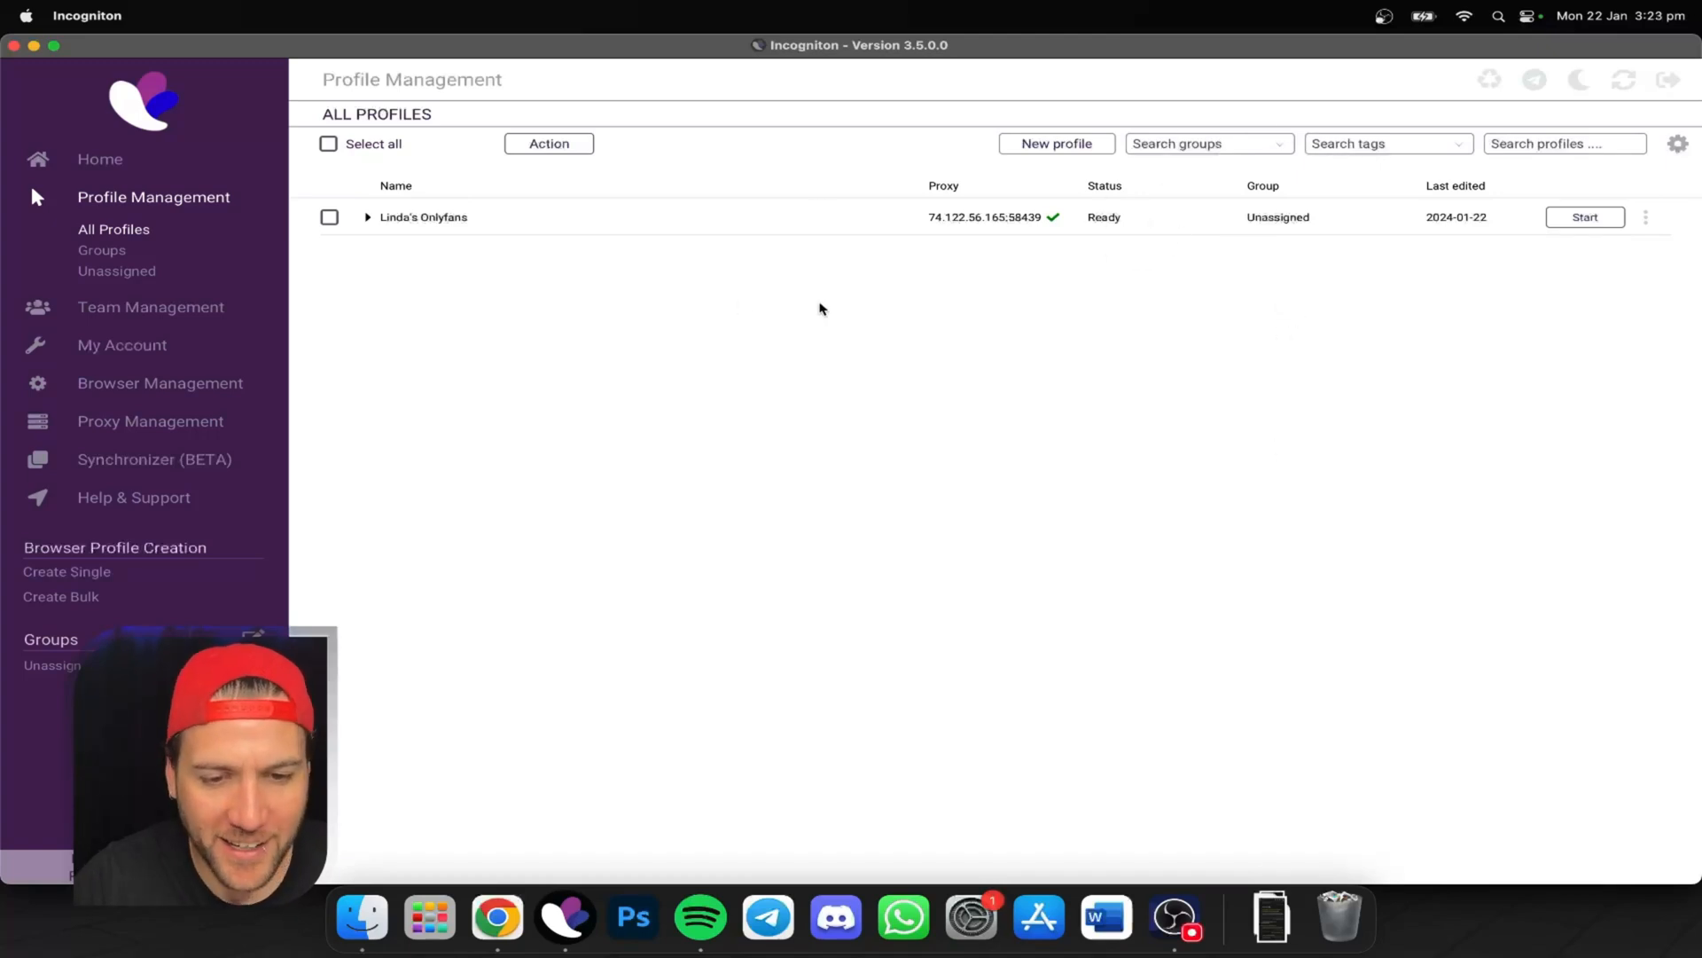
{"action": "left_click", "coordinate": [1580, 221]}
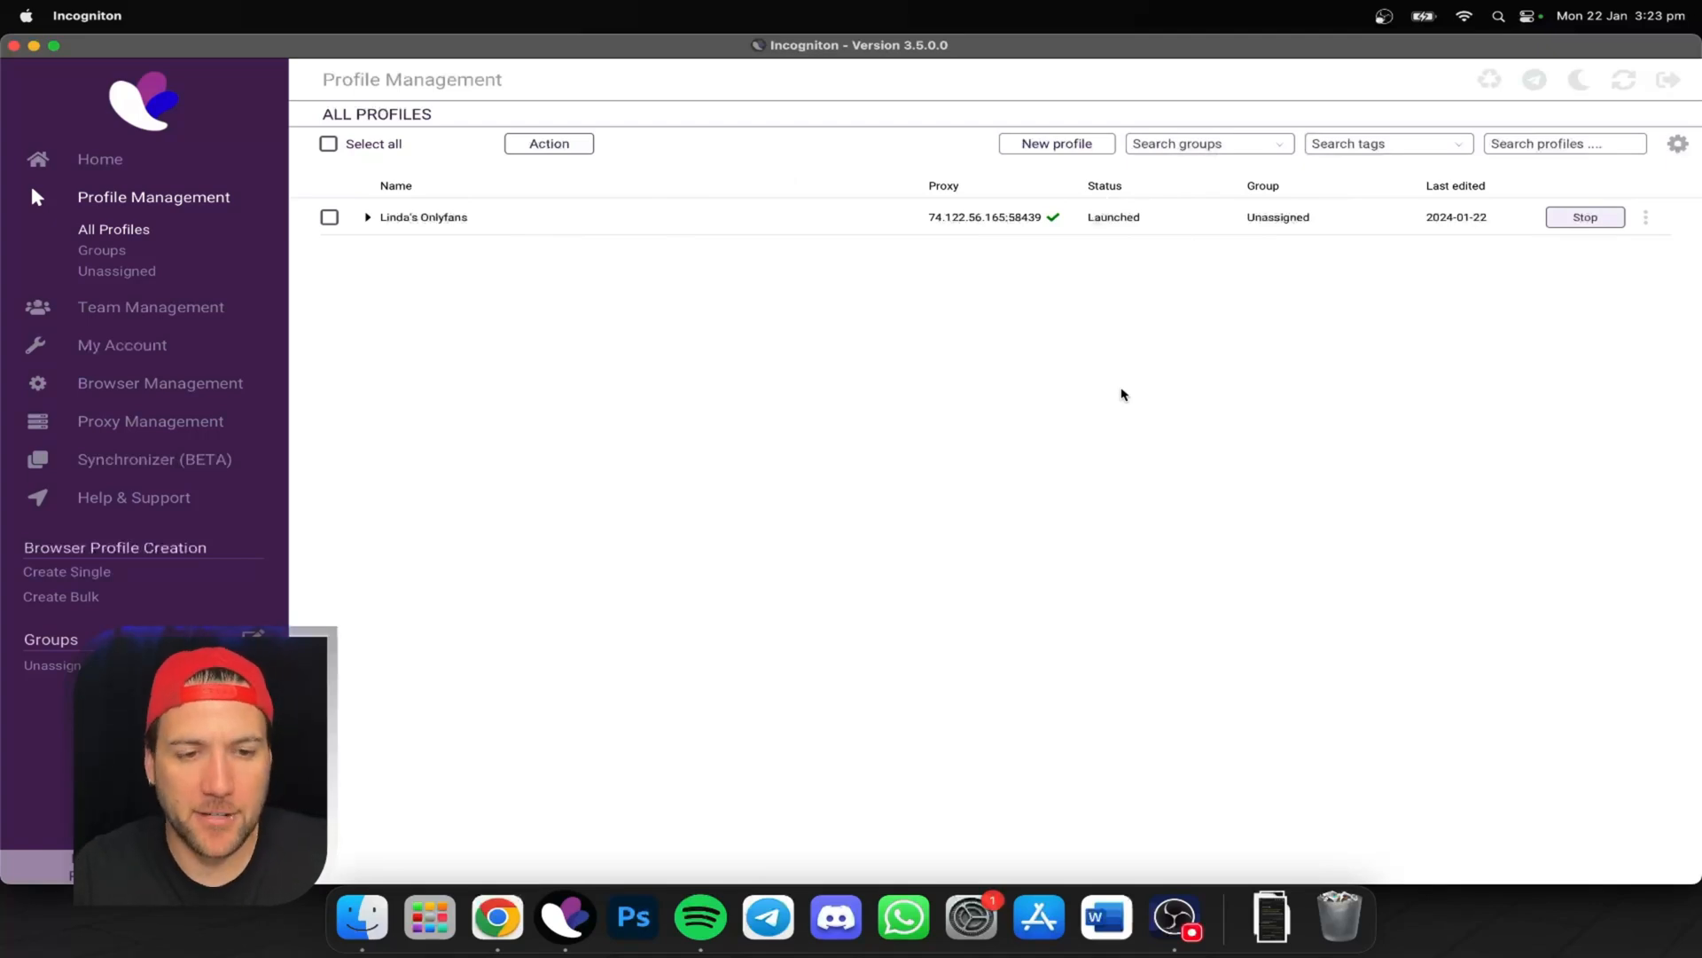
Switch to Chrome and examine the operator and location details for the proxy's IP in the Scamalytics report.
{"action": "left_click", "coordinate": [497, 917]}
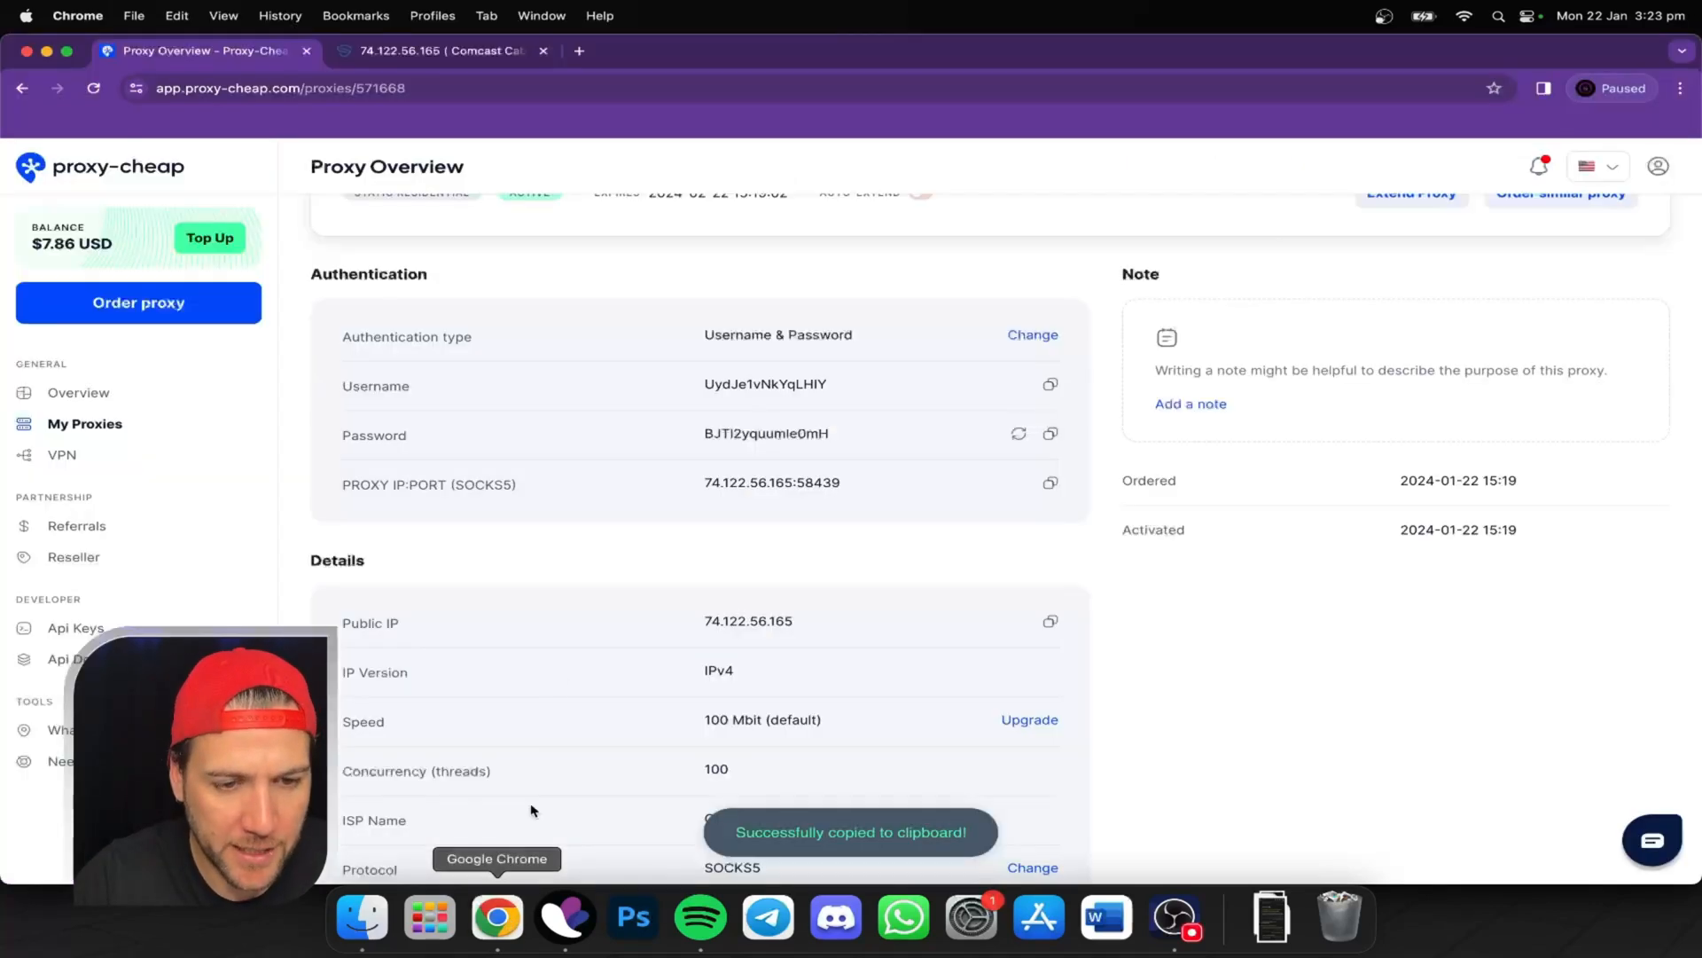
{"action": "left_click", "coordinate": [478, 55]}
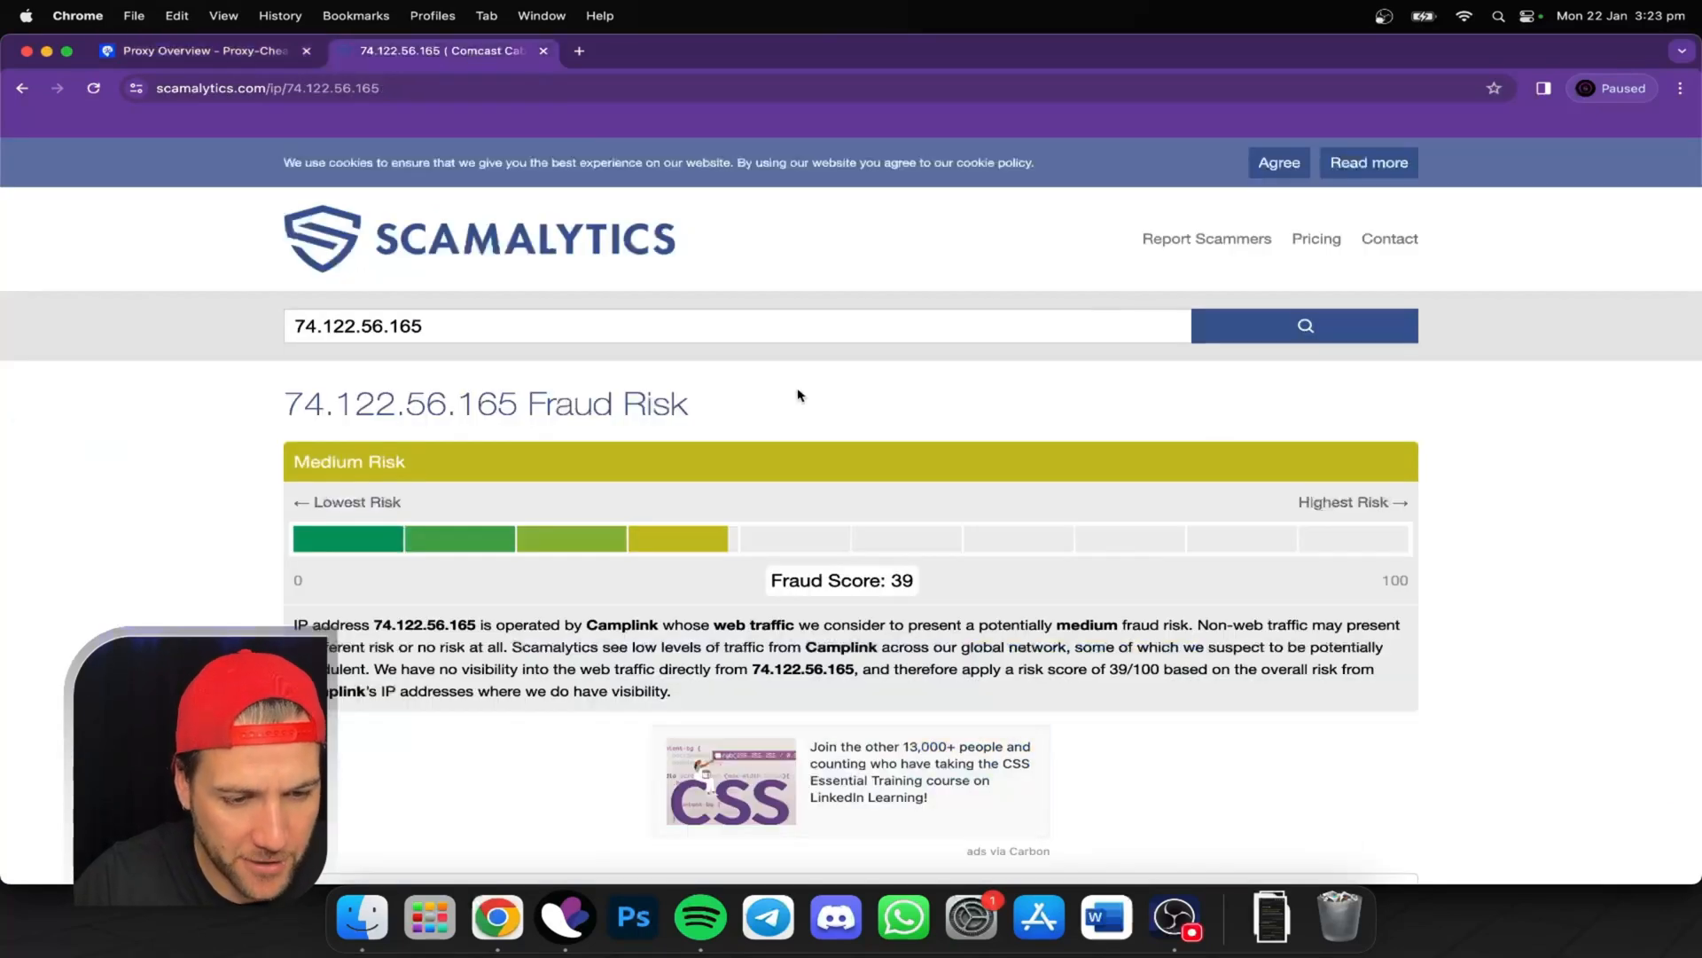
{"action": "scroll", "coordinate": [616, 429], "scroll_direction": "down", "scroll_amount": 15}
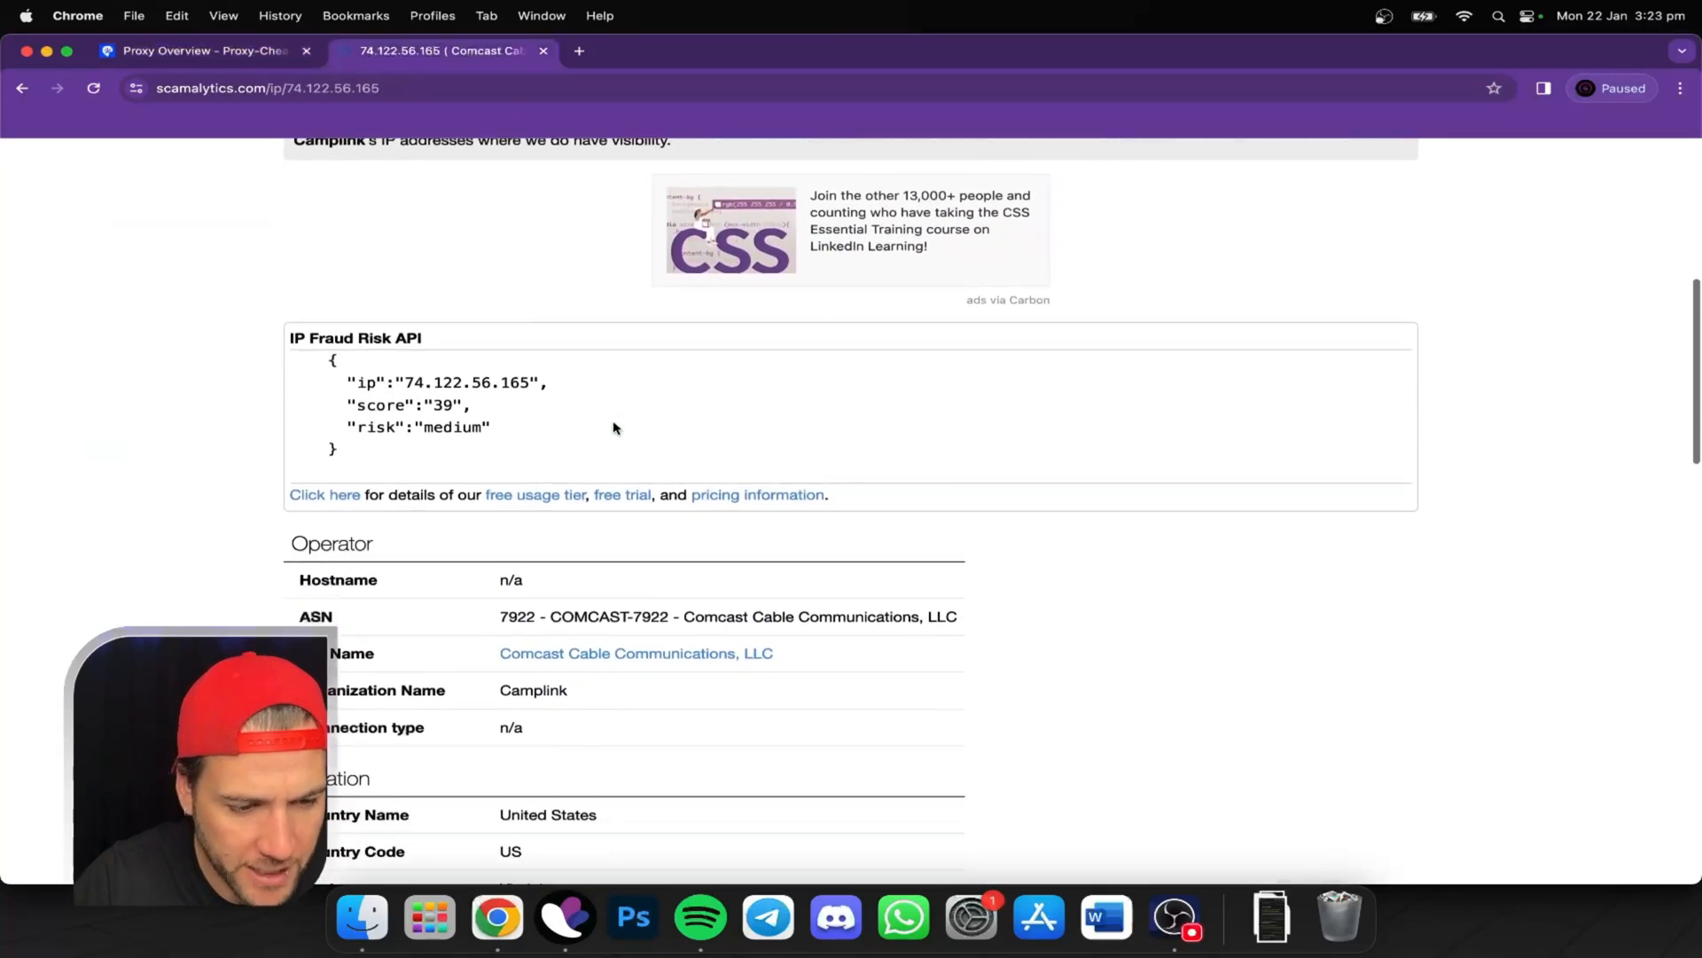
{"action": "scroll", "coordinate": [616, 428], "scroll_direction": "down", "scroll_amount": 2}
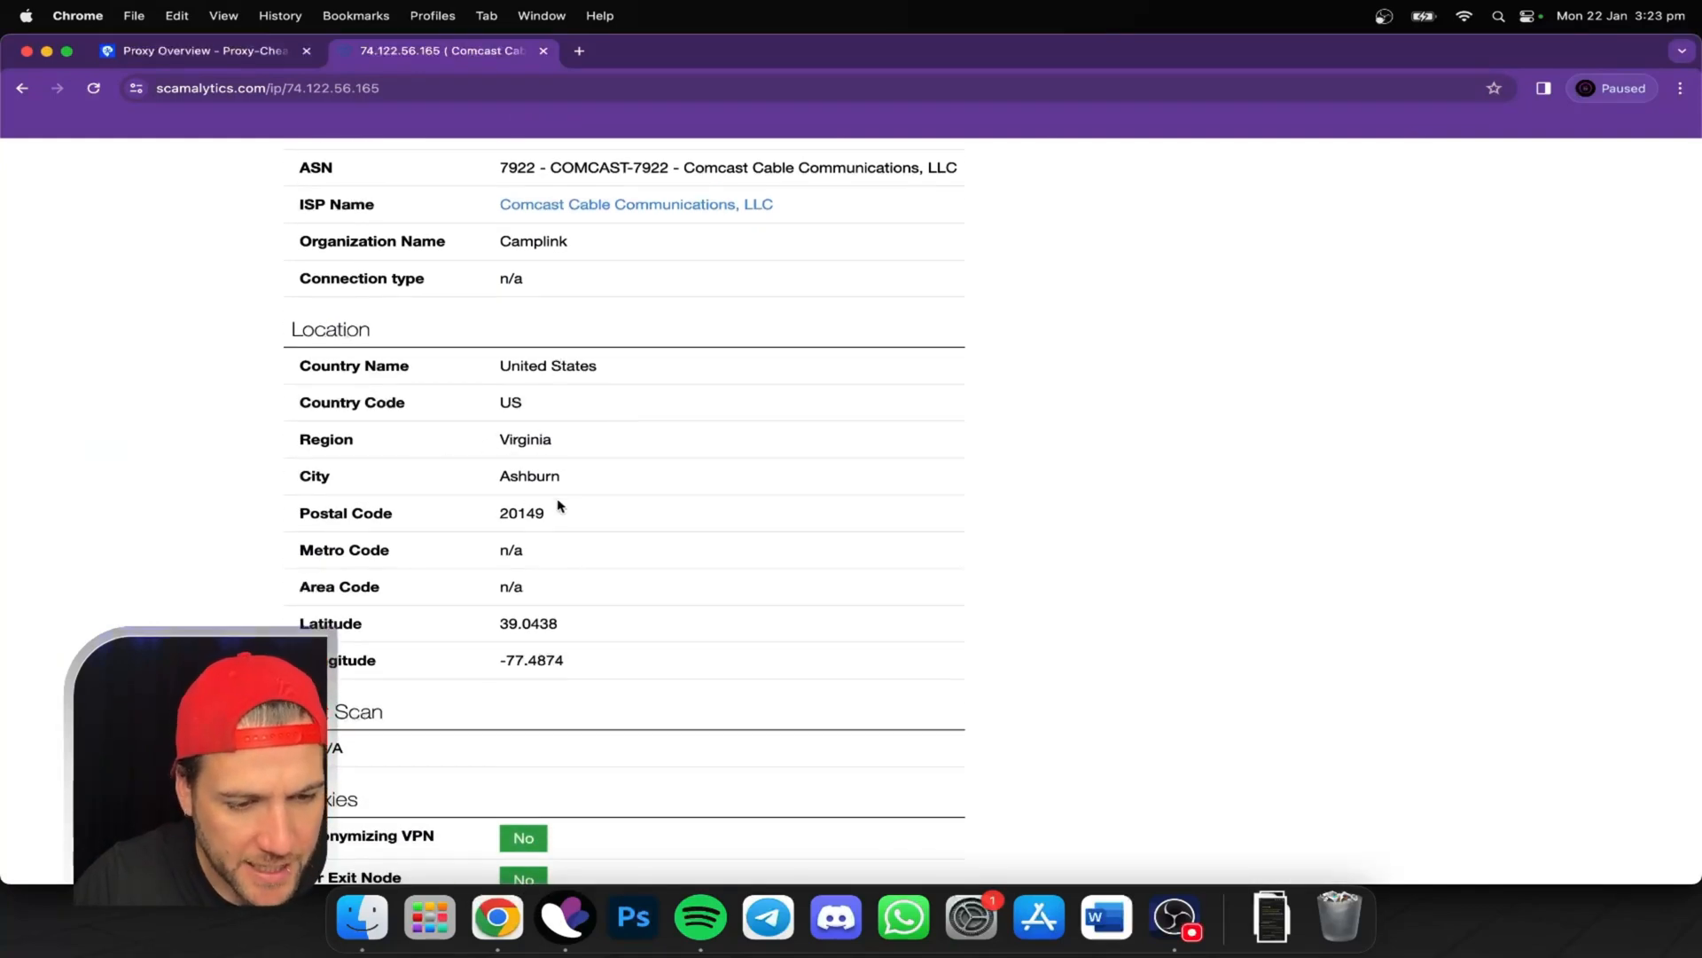
{"action": "scroll", "coordinate": [532, 506], "scroll_direction": "down", "scroll_amount": 1}
{"action": "scroll", "coordinate": [528, 510], "scroll_direction": "up", "scroll_amount": 5}
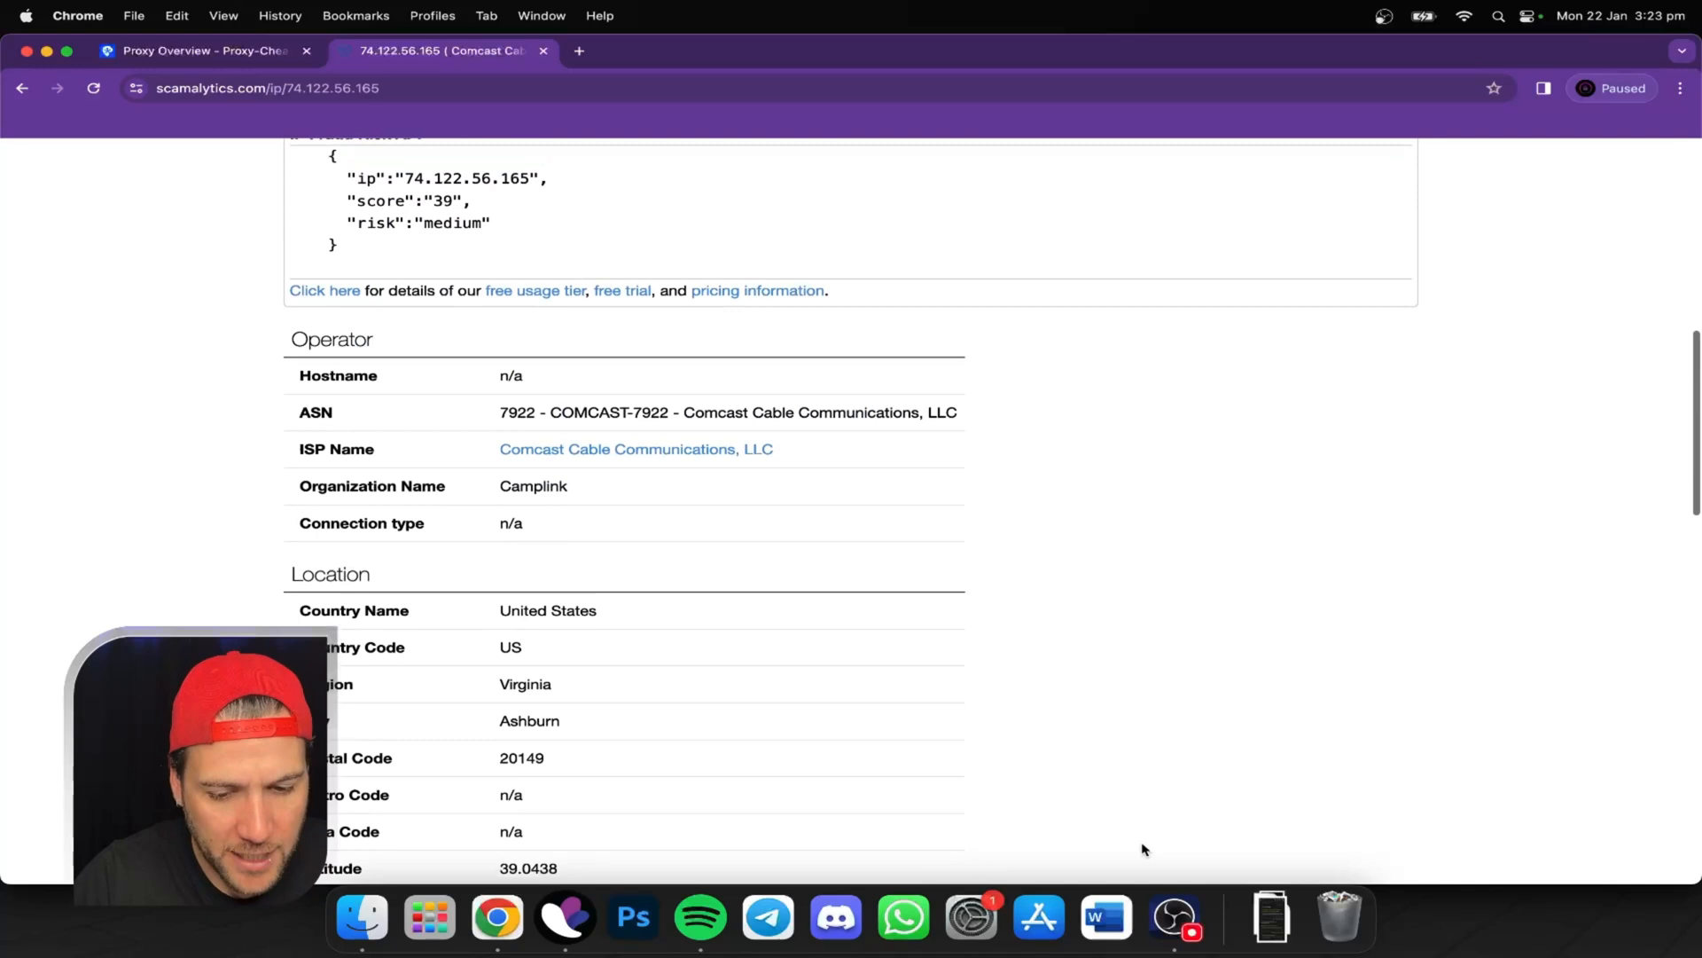
Switch to the launched Incogniton profile's browser, make its window full screen, and dismiss the notification banners.
{"action": "left_click", "coordinate": [565, 935]}
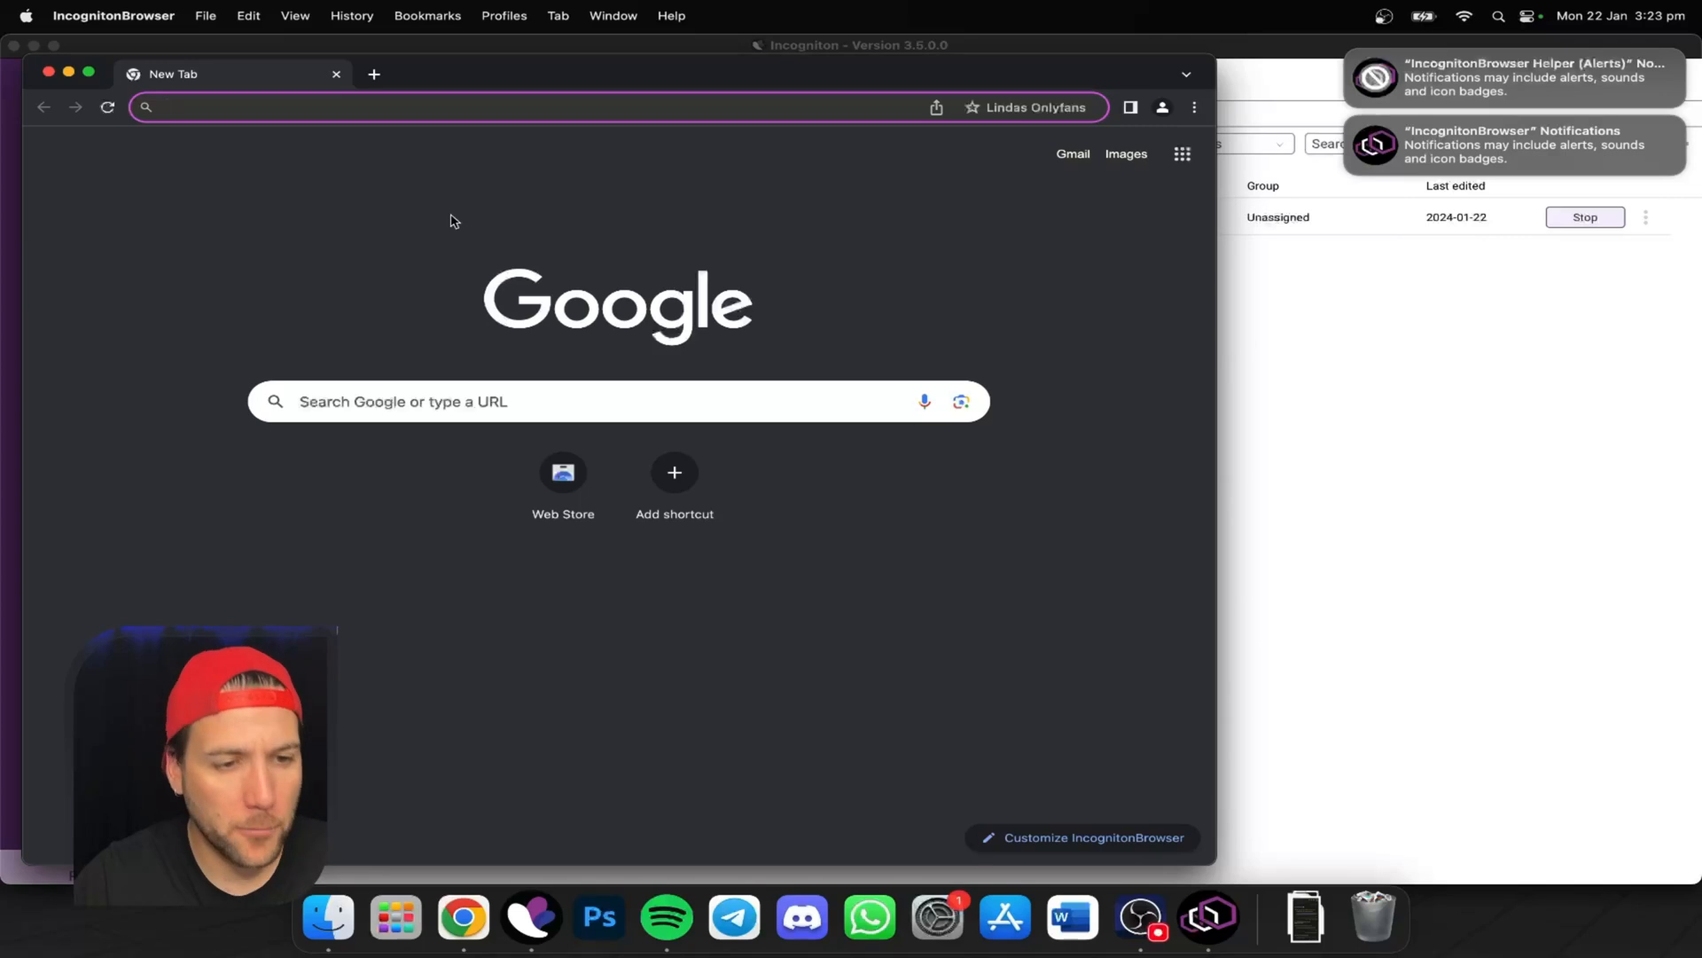
{"action": "left_click", "coordinate": [89, 72]}
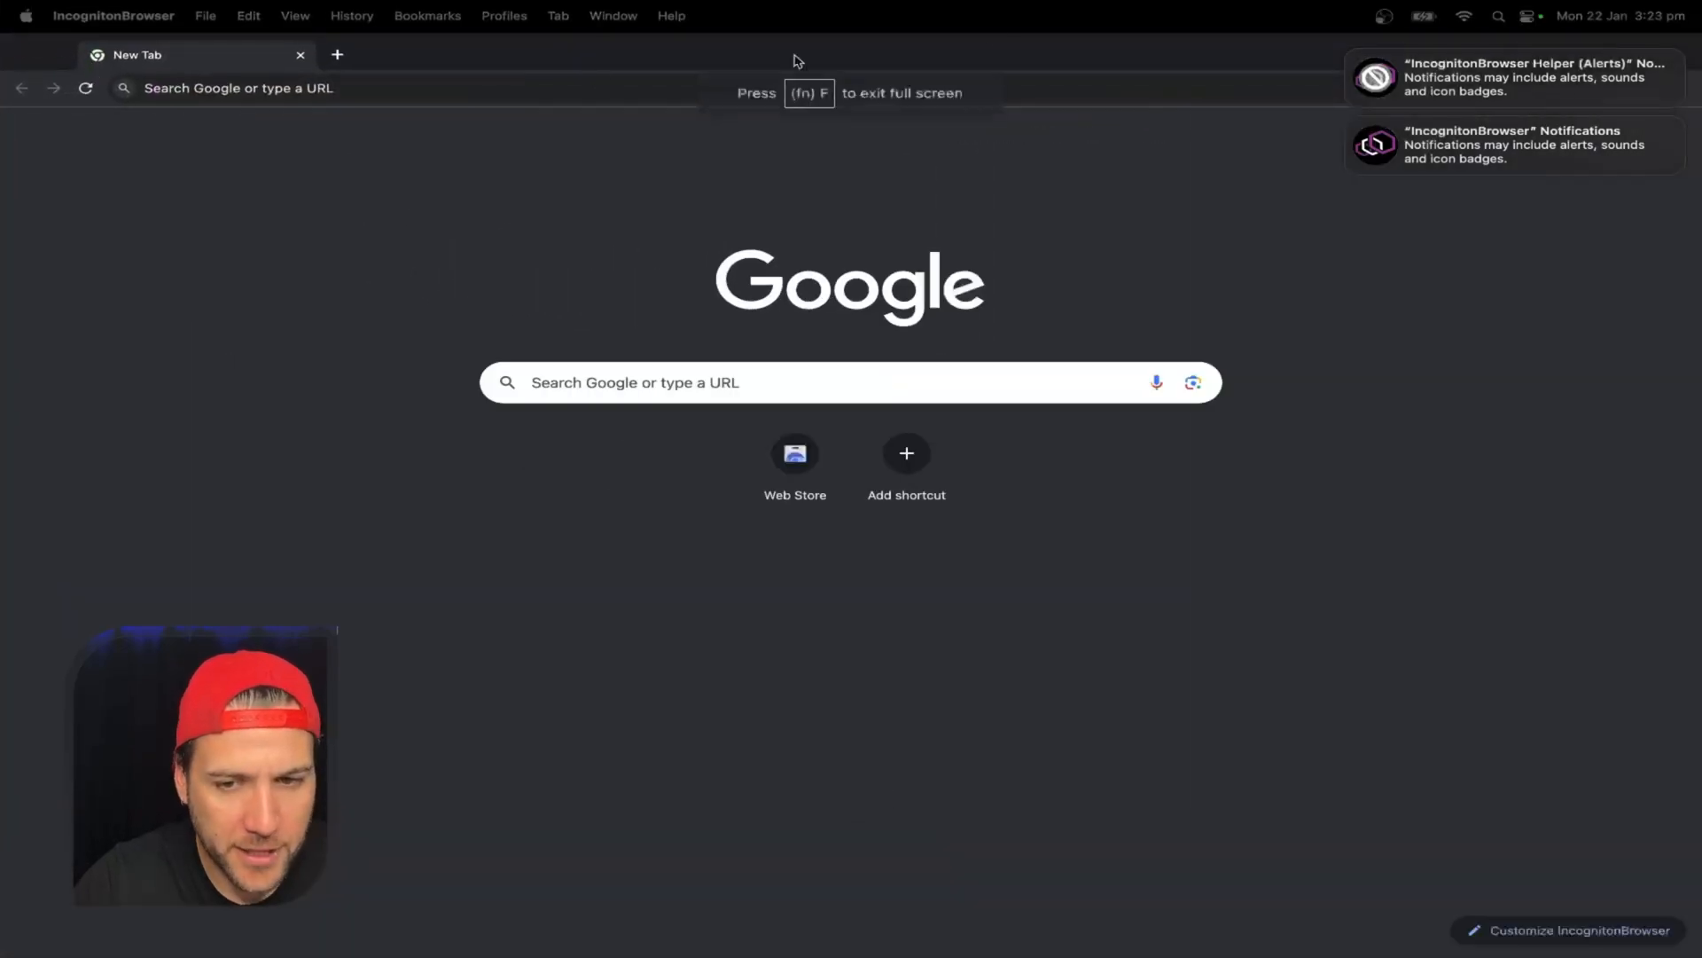
{"action": "left_click", "coordinate": [1348, 55]}
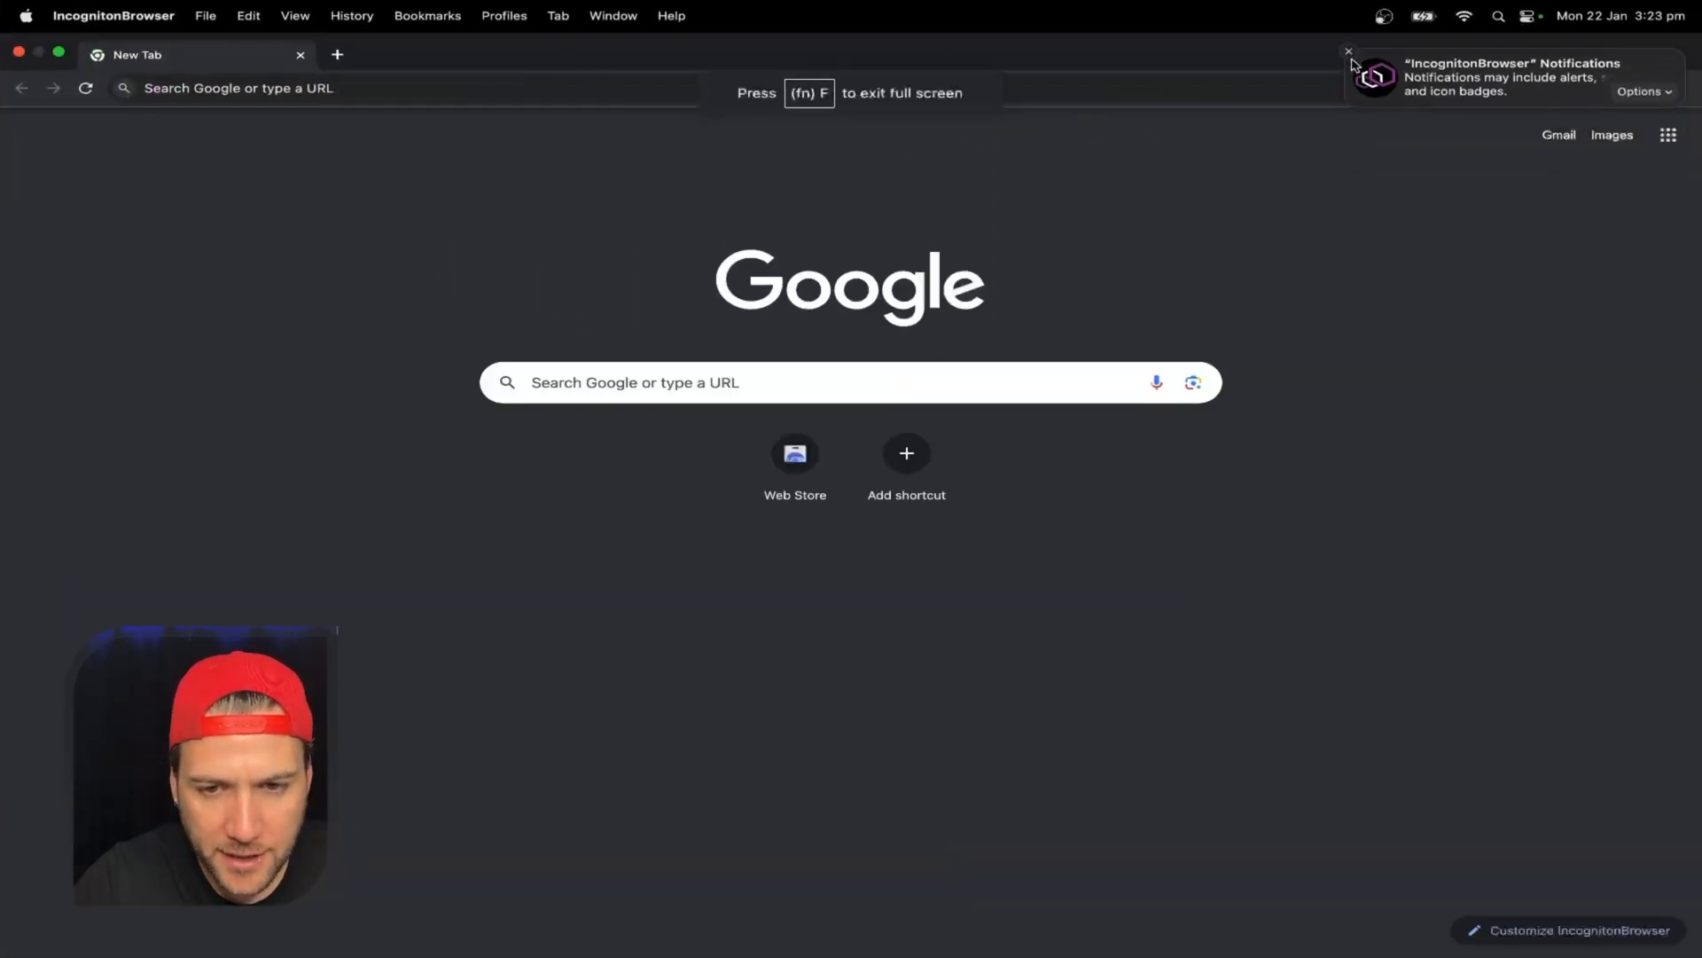
{"action": "left_click", "coordinate": [1349, 55]}
{"action": "left_click", "coordinate": [282, 91]}
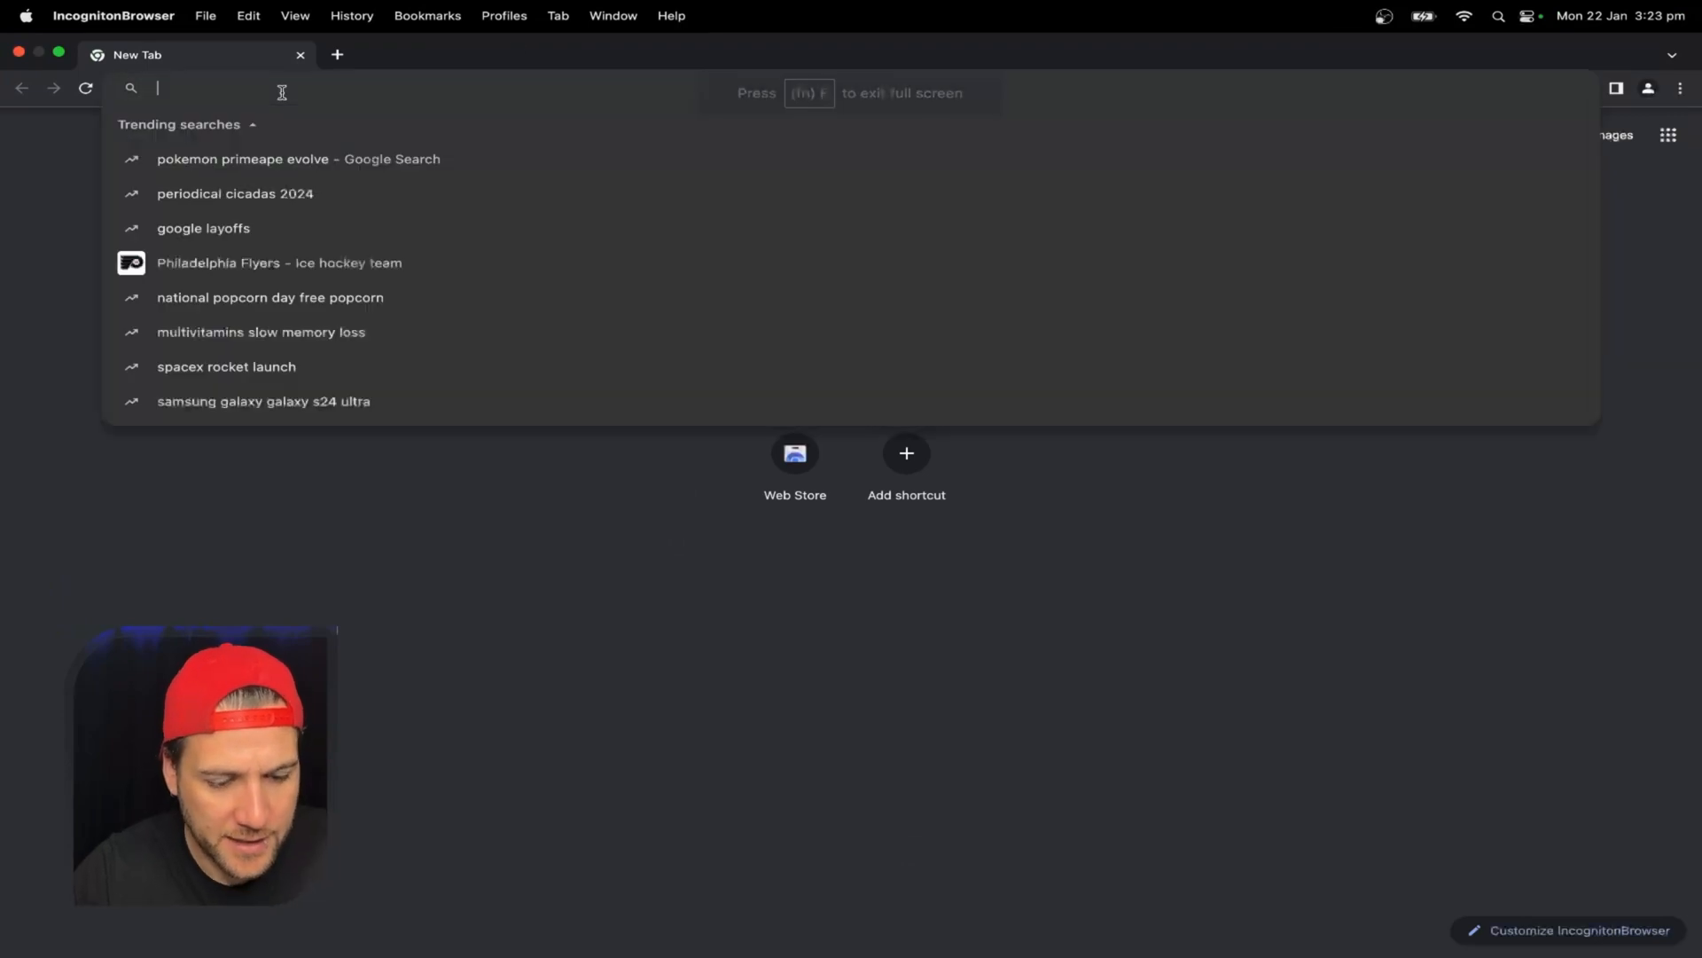
{"action": "type", "text": "www.onlyfans.com"}
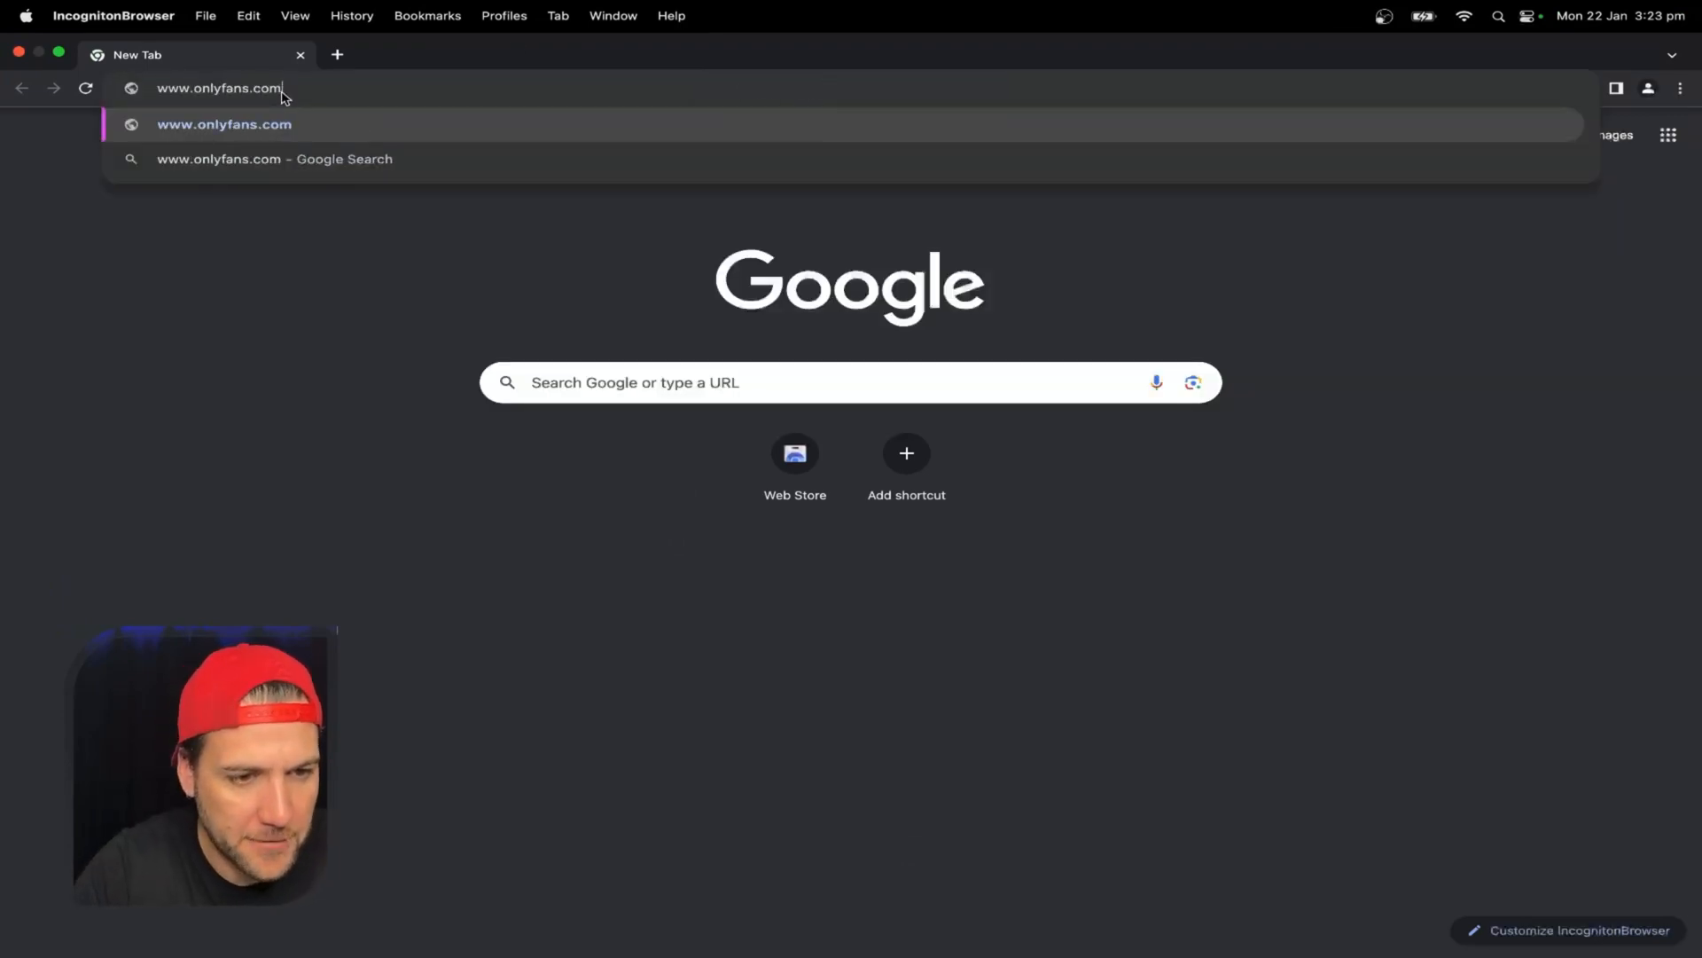
{"action": "key", "text": "Return"}
{"action": "left_click", "coordinate": [337, 54]}
{"action": "type", "text": "w"}
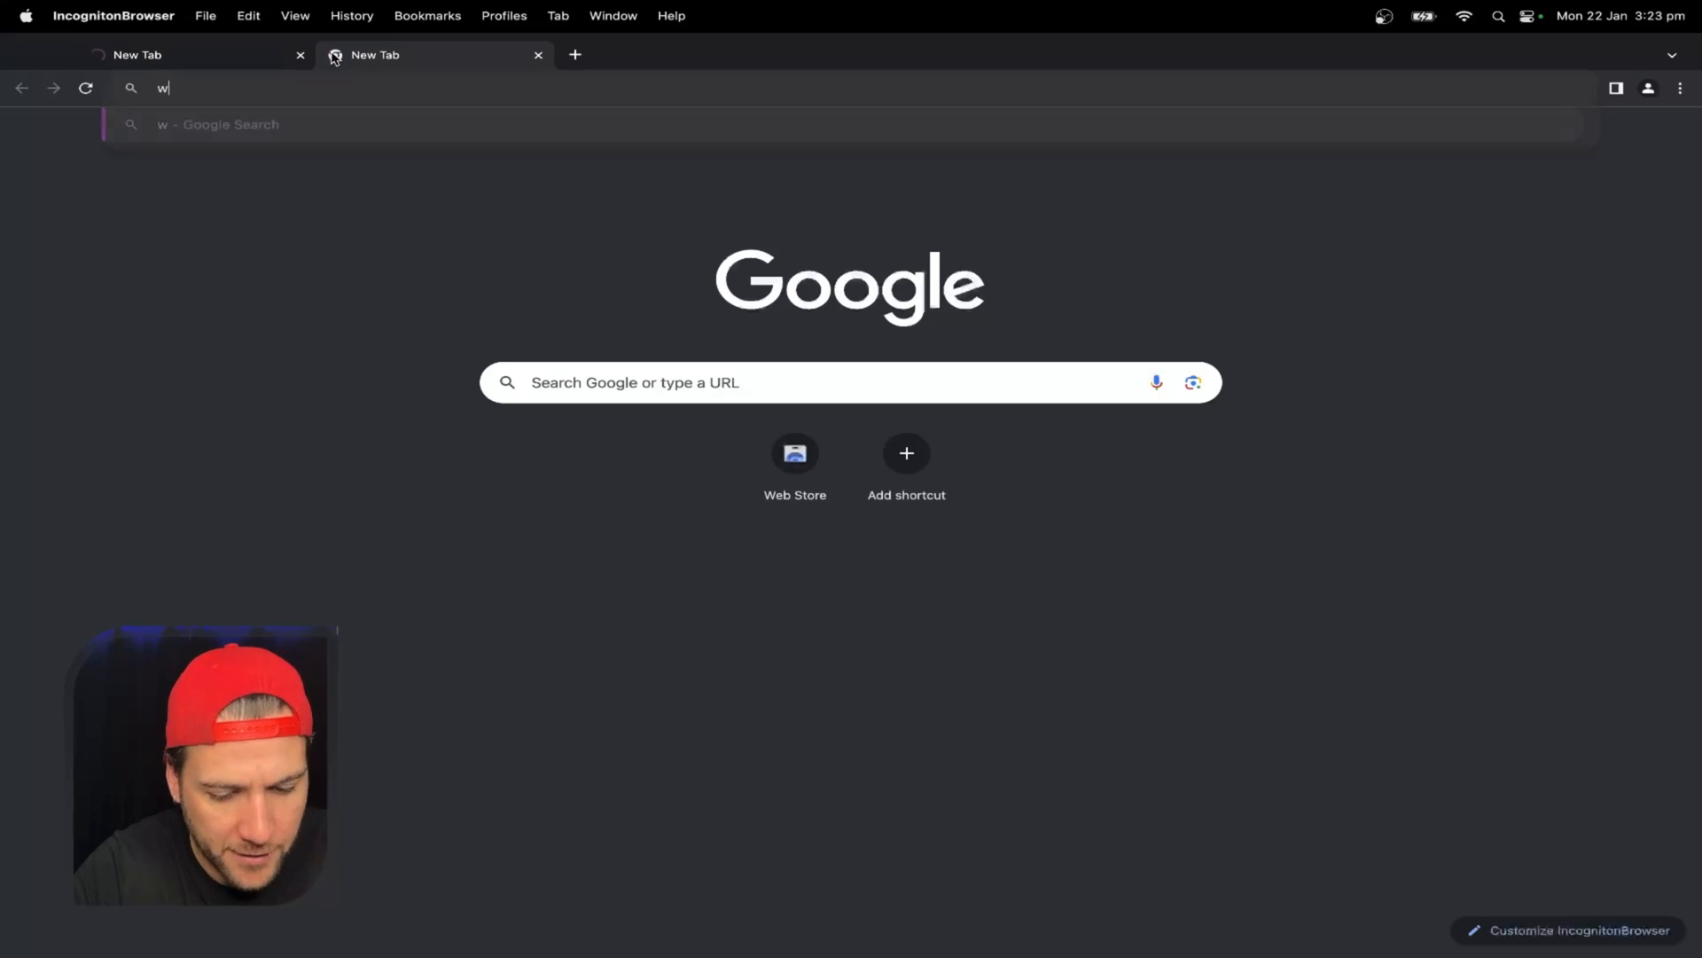
{"action": "type", "text": "ww.scamaly"}
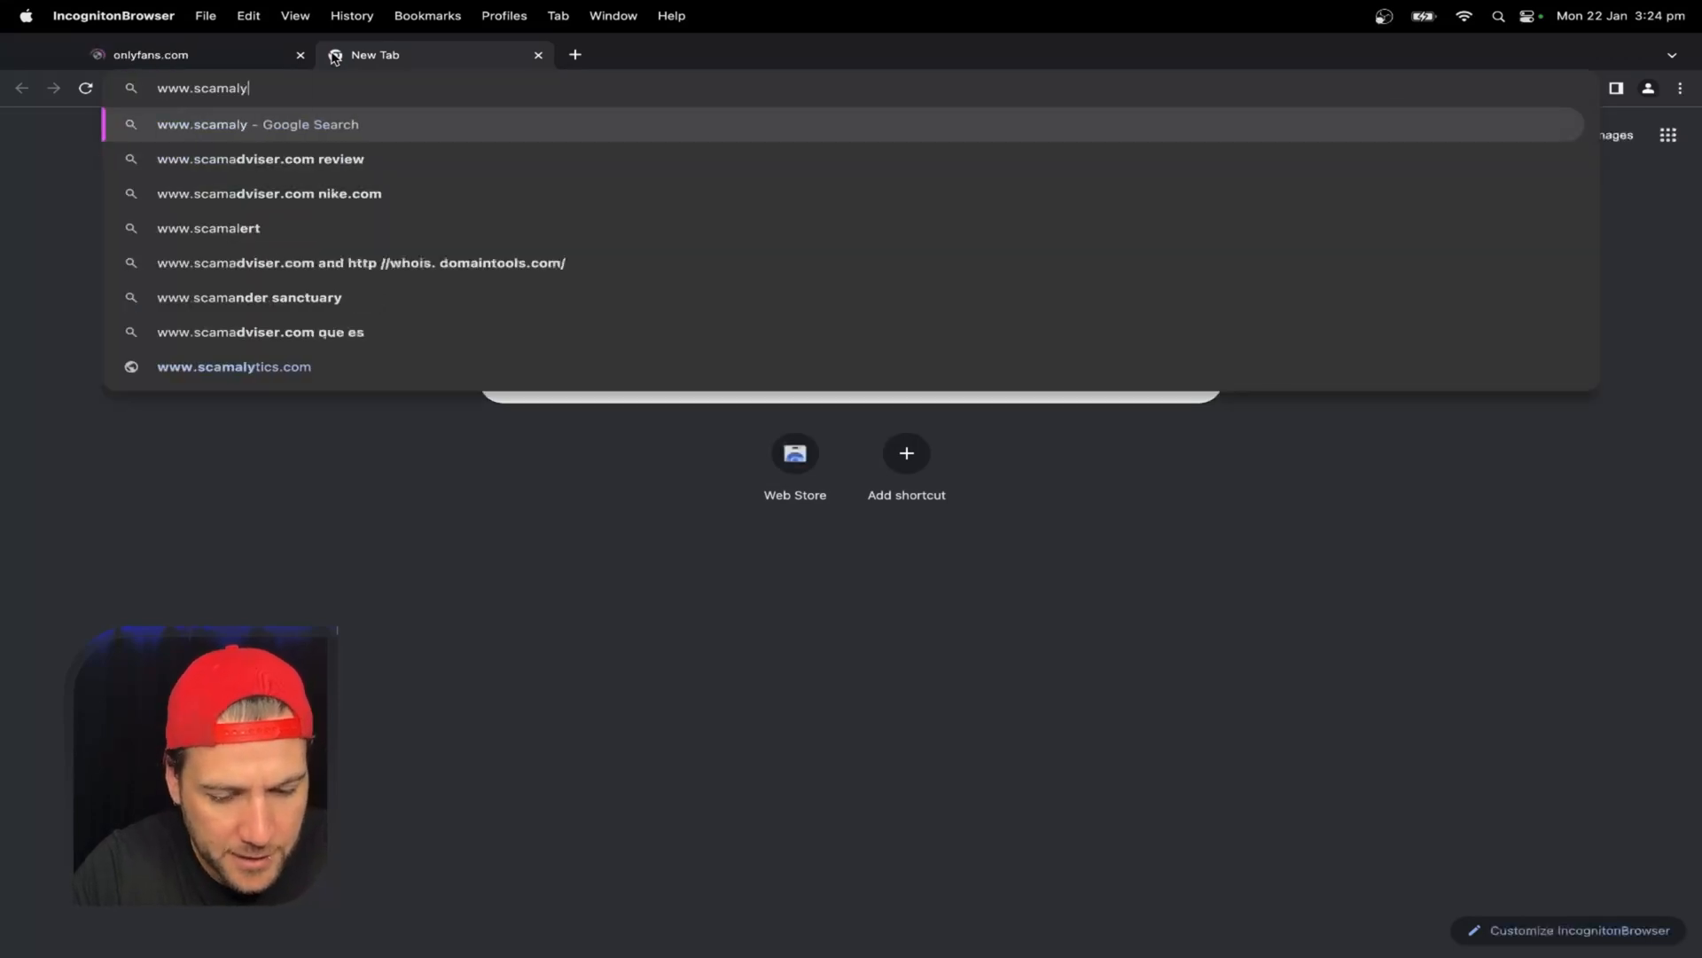
{"action": "type", "text": "tics.com"}
{"action": "key", "text": "Return"}
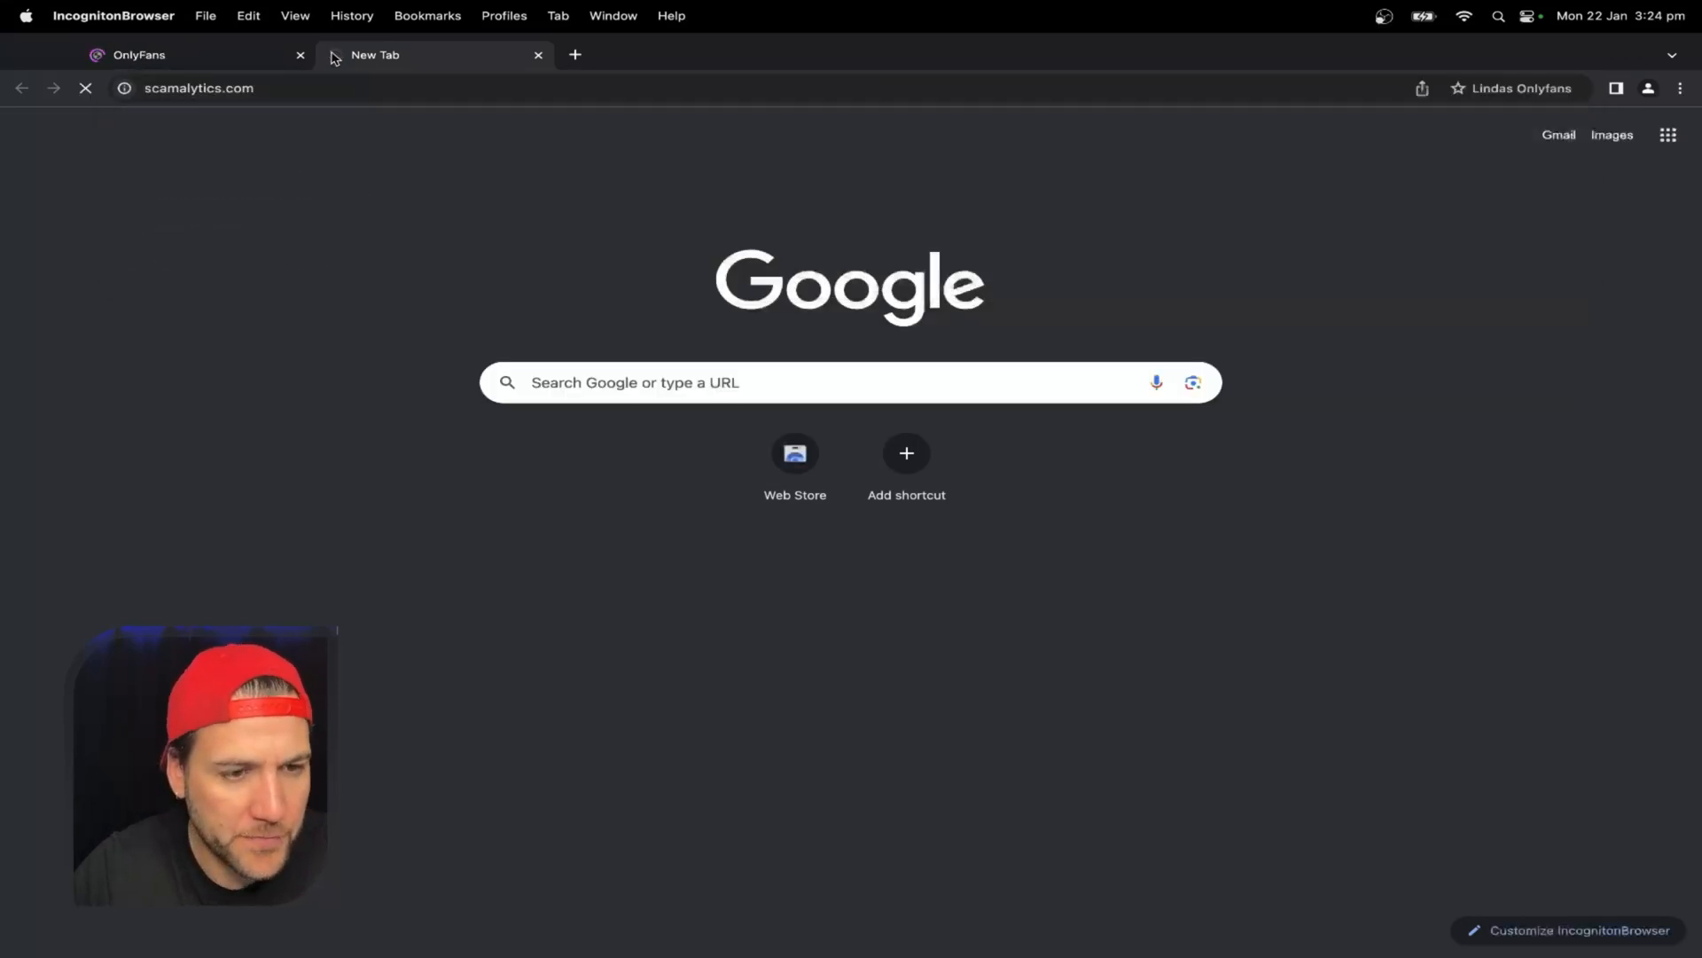
Look up the browser's own IP on Scamalytics, examine its fraud risk, operator and location, and close the report.
{"action": "left_click", "coordinate": [166, 60]}
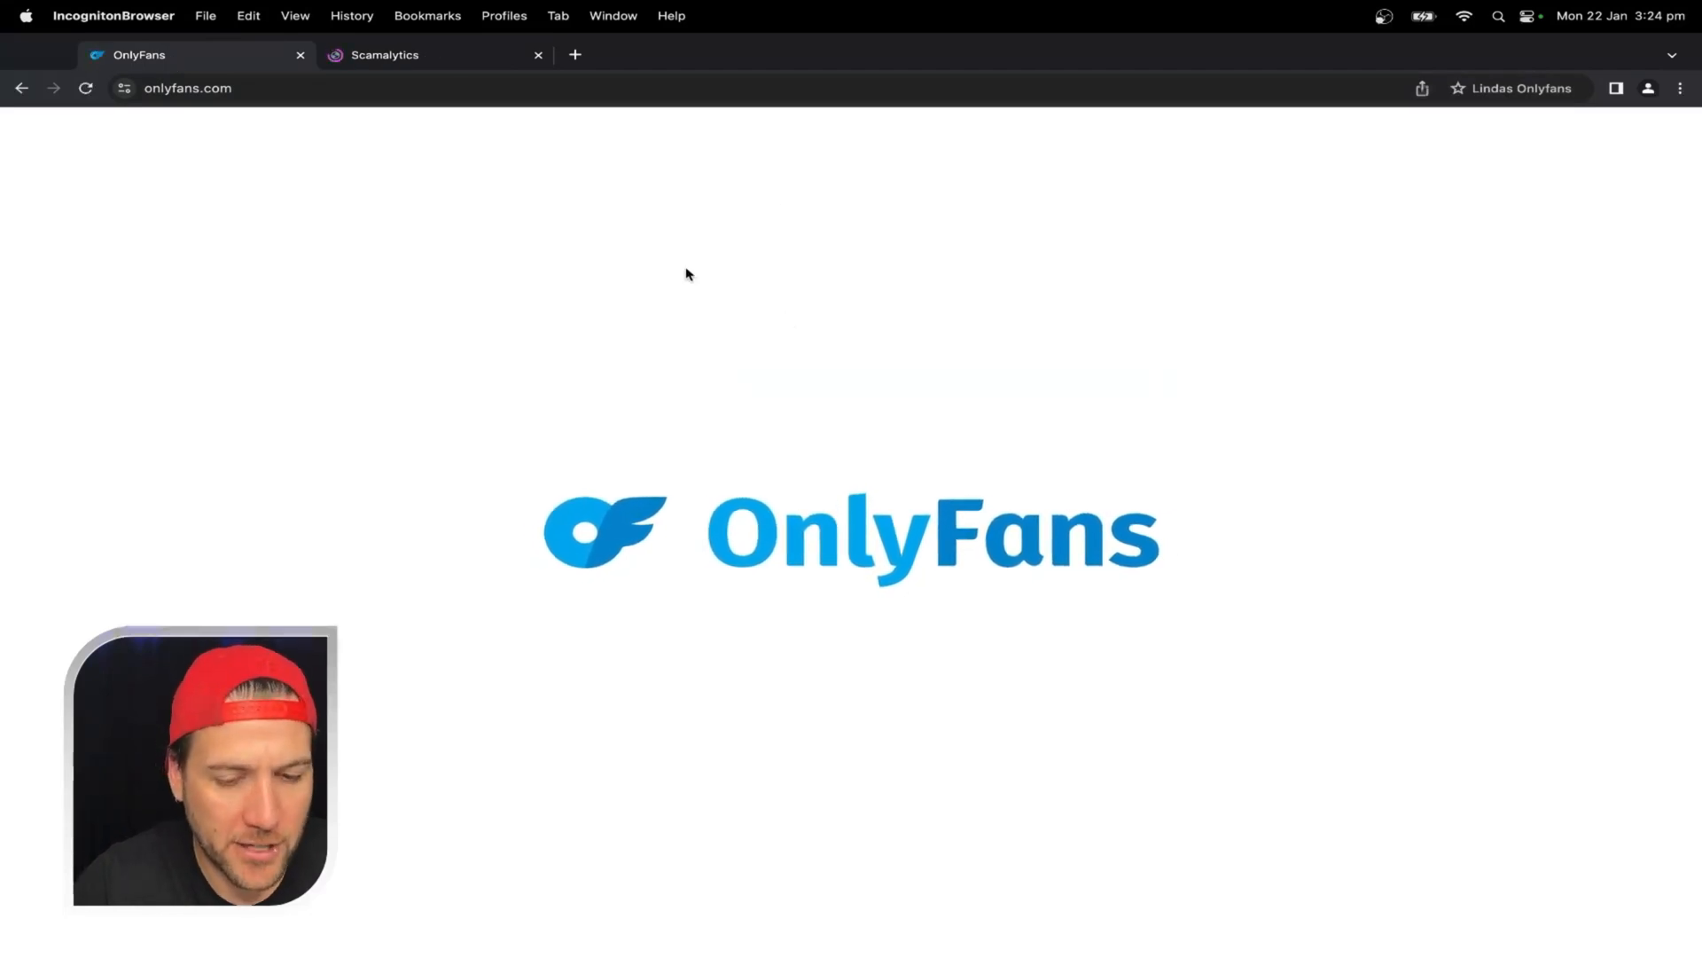
{"action": "left_click", "coordinate": [456, 53]}
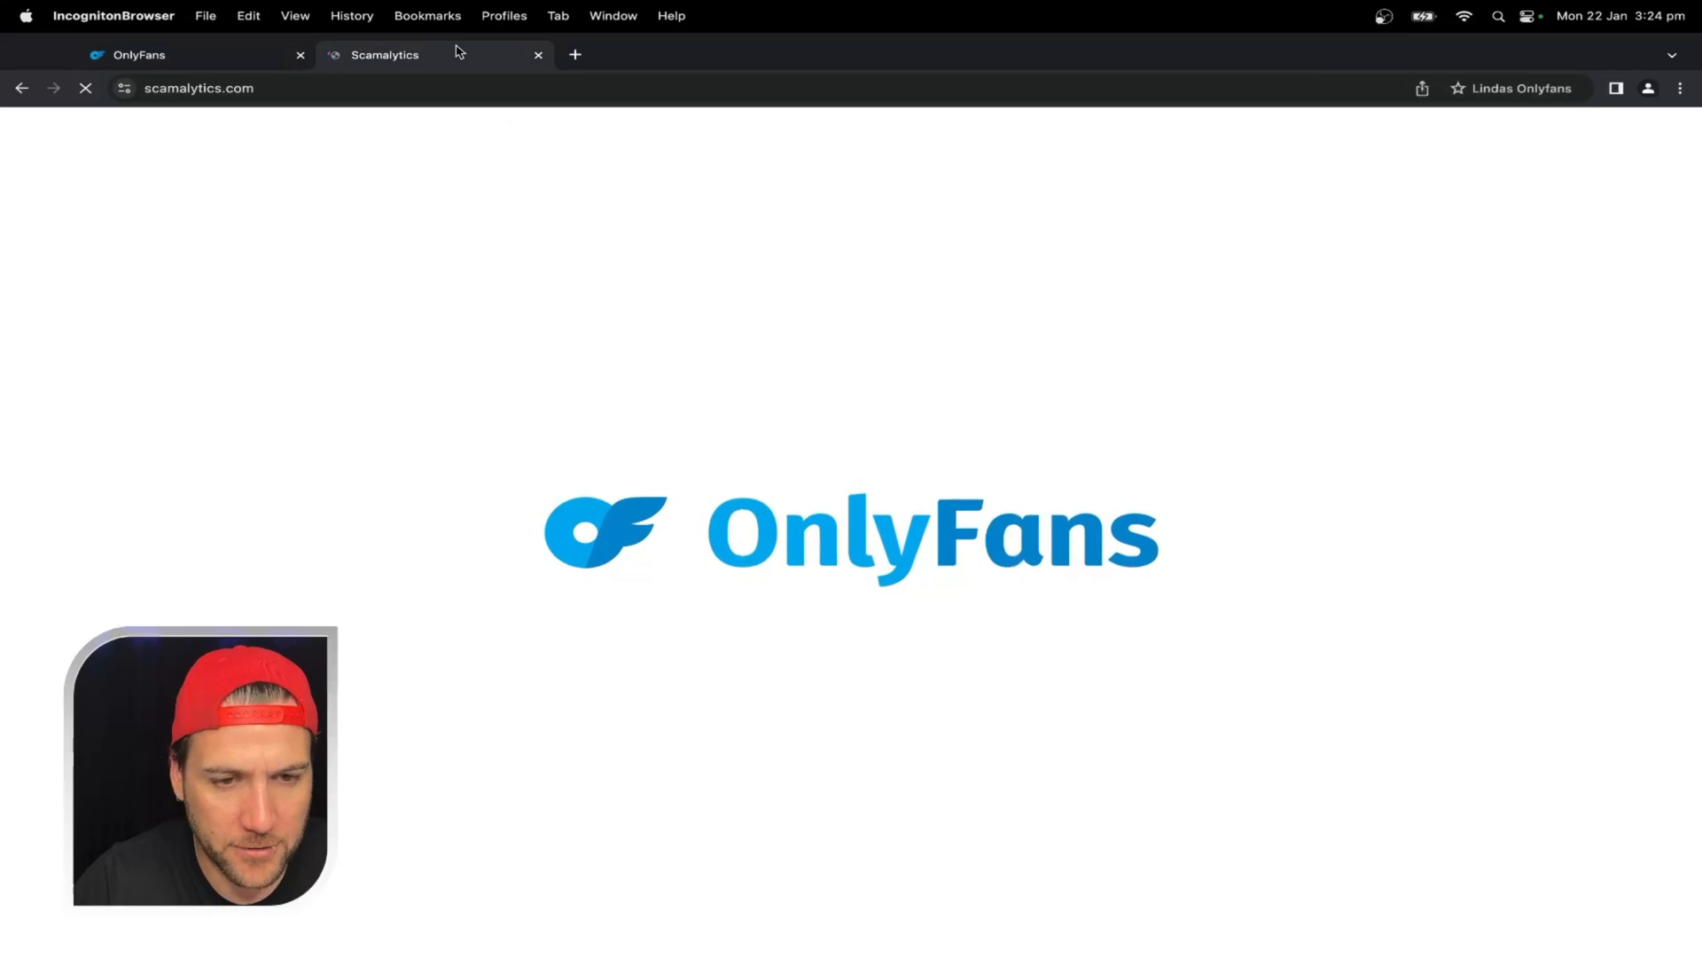
{"action": "scroll", "coordinate": [725, 445], "scroll_direction": "down", "scroll_amount": 3}
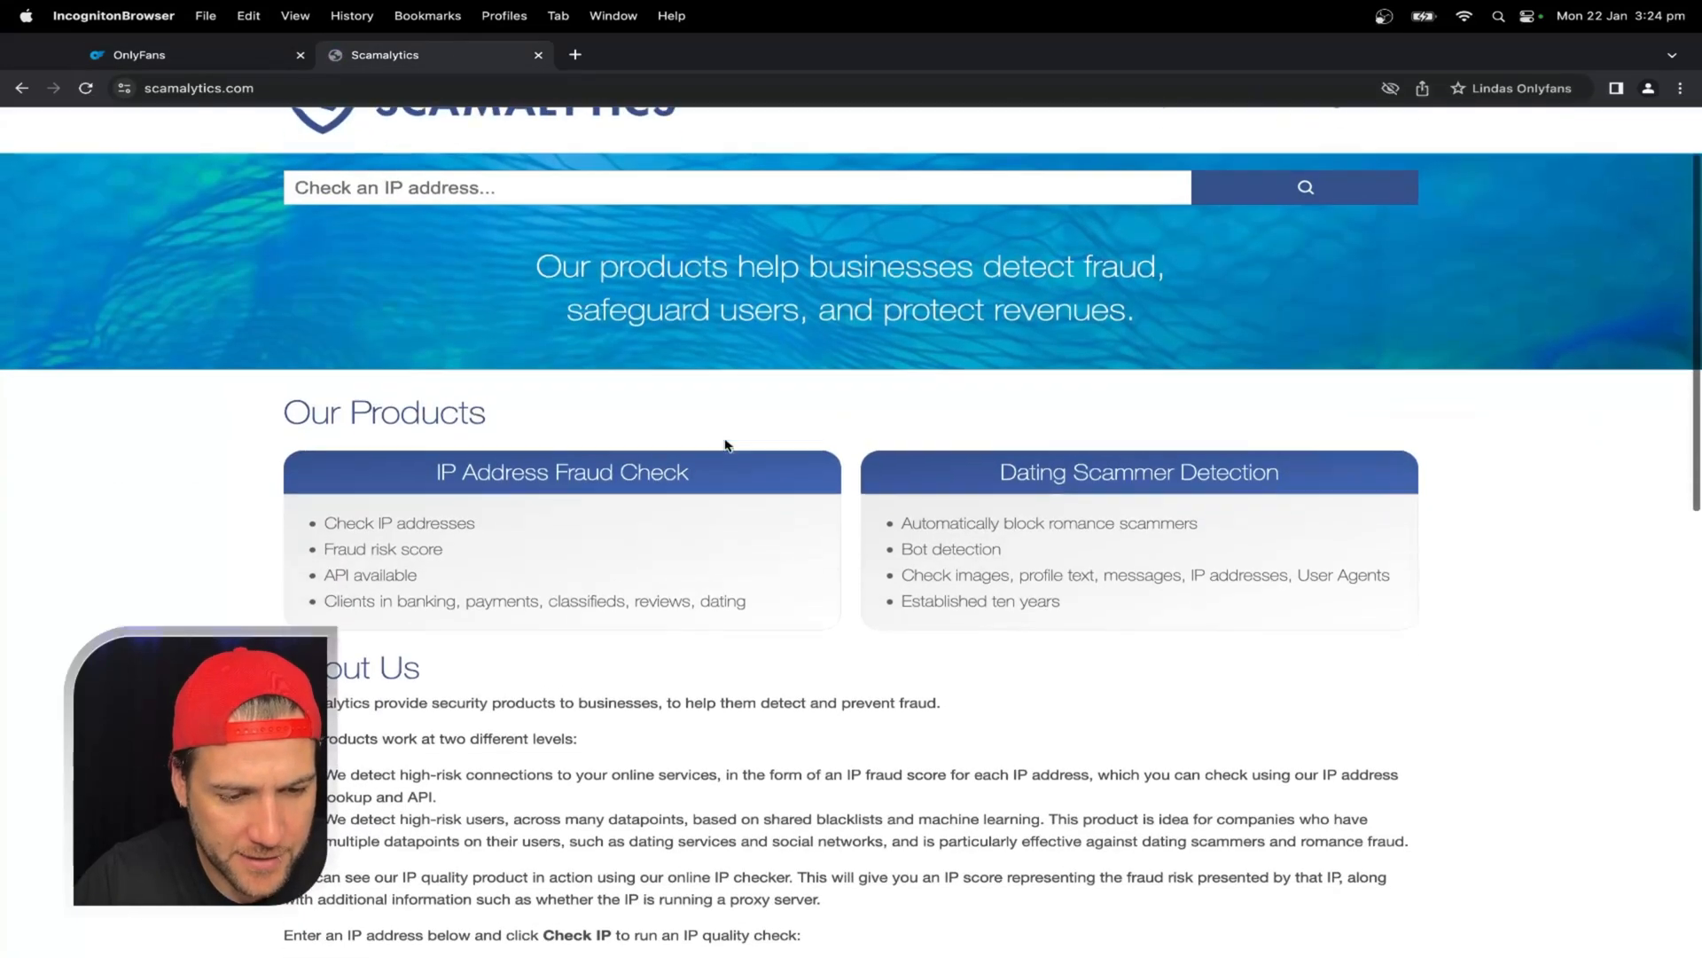
{"action": "scroll", "coordinate": [651, 425], "scroll_direction": "down", "scroll_amount": 10}
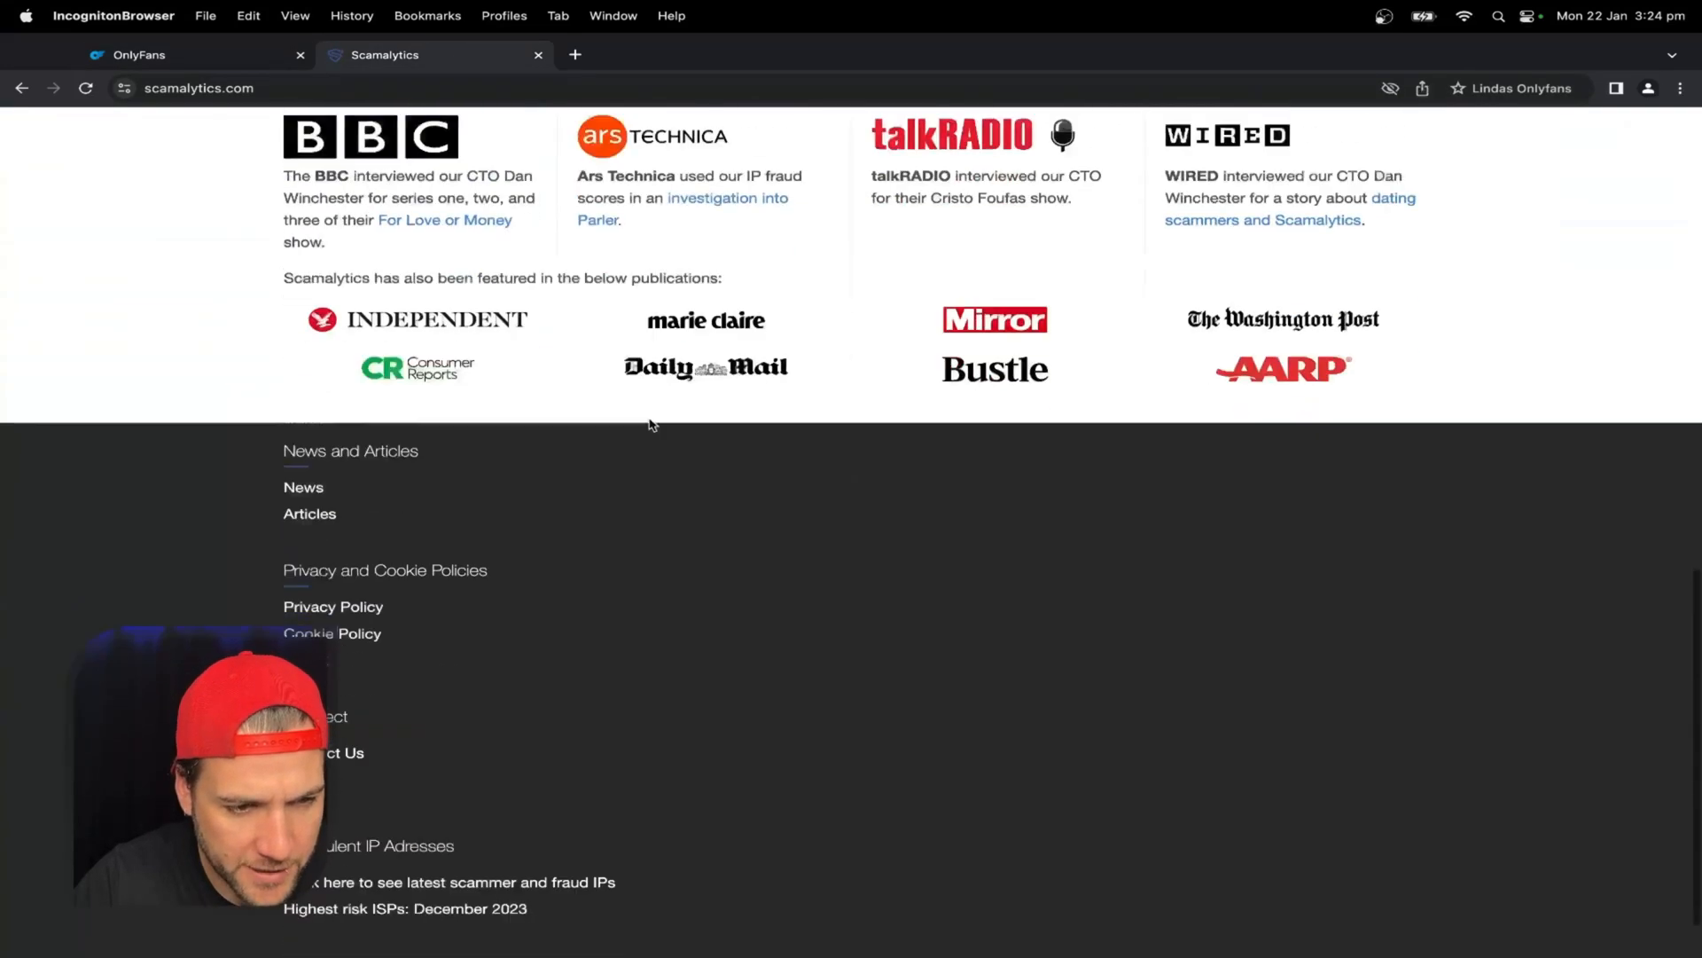
{"action": "scroll", "coordinate": [651, 425], "scroll_direction": "up", "scroll_amount": 4}
{"action": "left_click", "coordinate": [521, 380]}
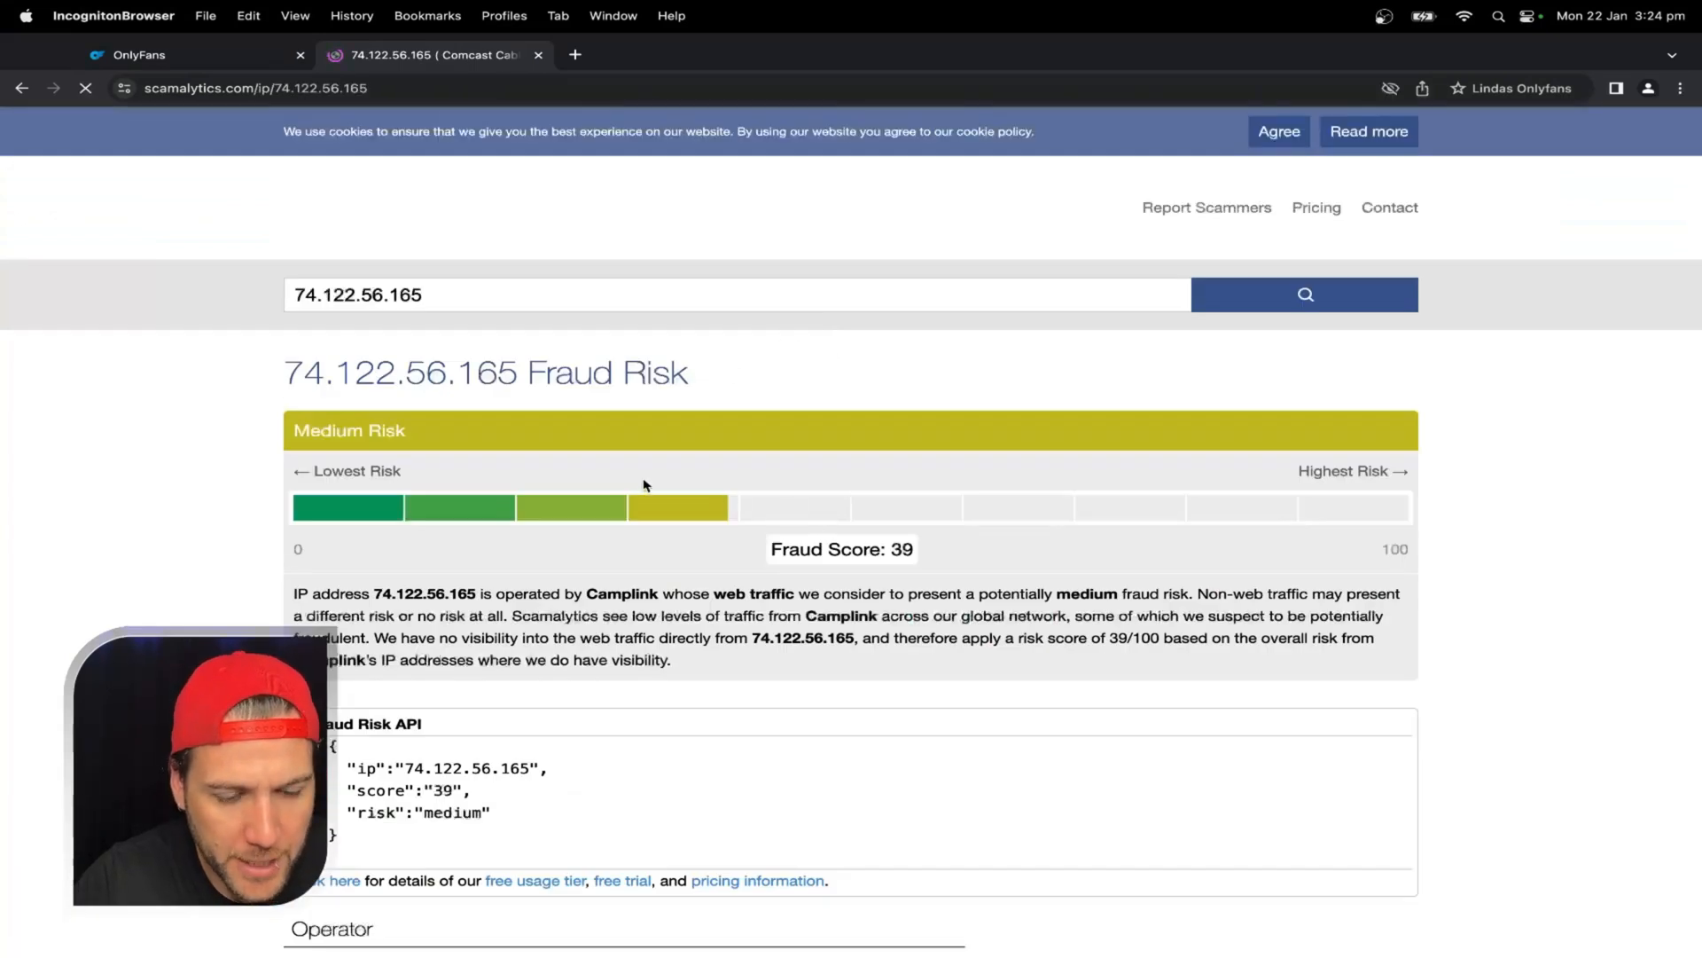
{"action": "scroll", "coordinate": [644, 486], "scroll_direction": "down", "scroll_amount": 6}
{"action": "scroll", "coordinate": [644, 485], "scroll_direction": "down", "scroll_amount": 3}
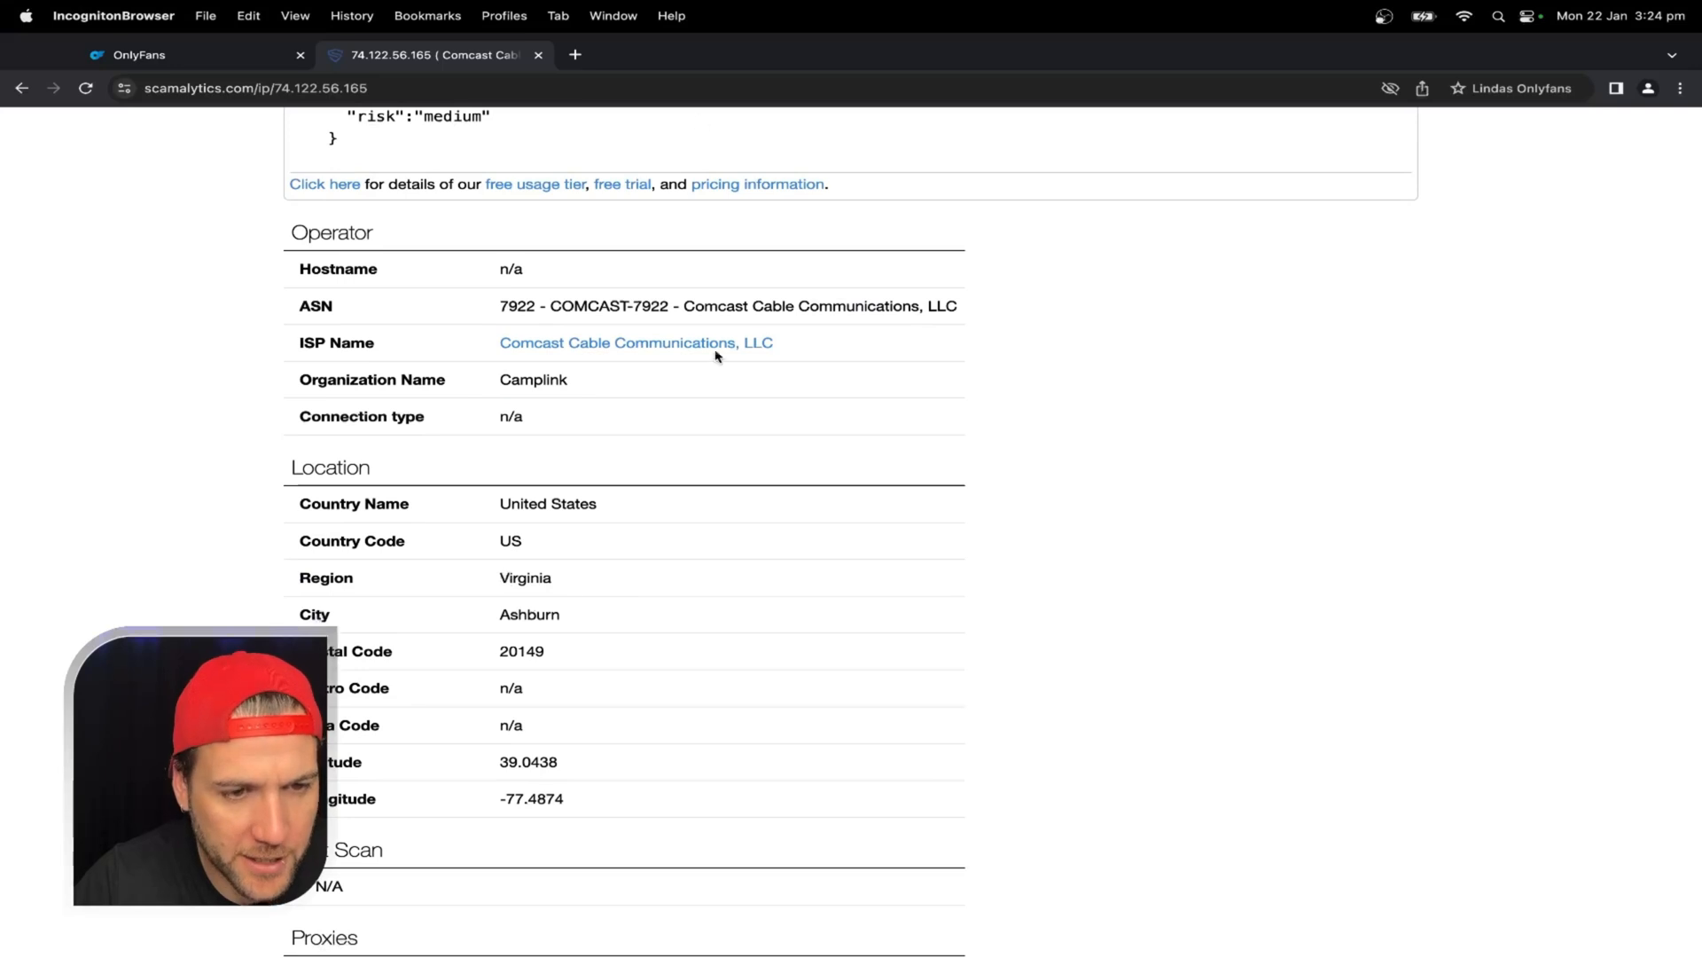
{"action": "left_click", "coordinate": [538, 55]}
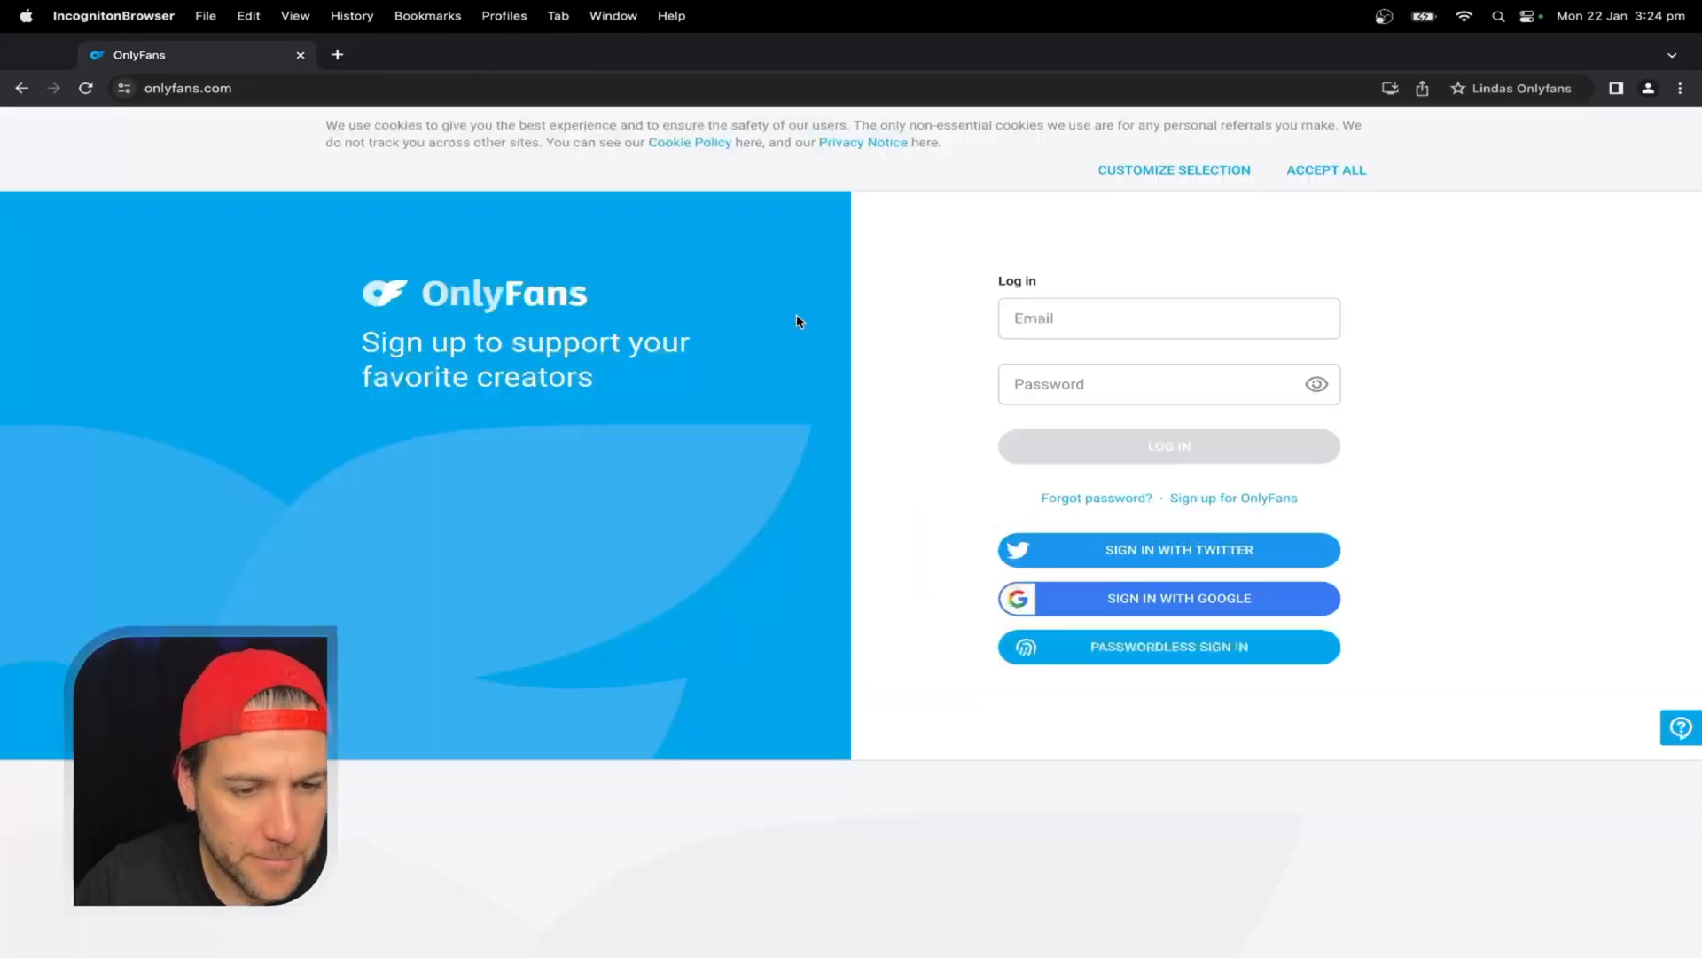
Accept all cookies on the OnlyFans login page and close the profile's browser window.
{"action": "left_click", "coordinate": [1330, 172]}
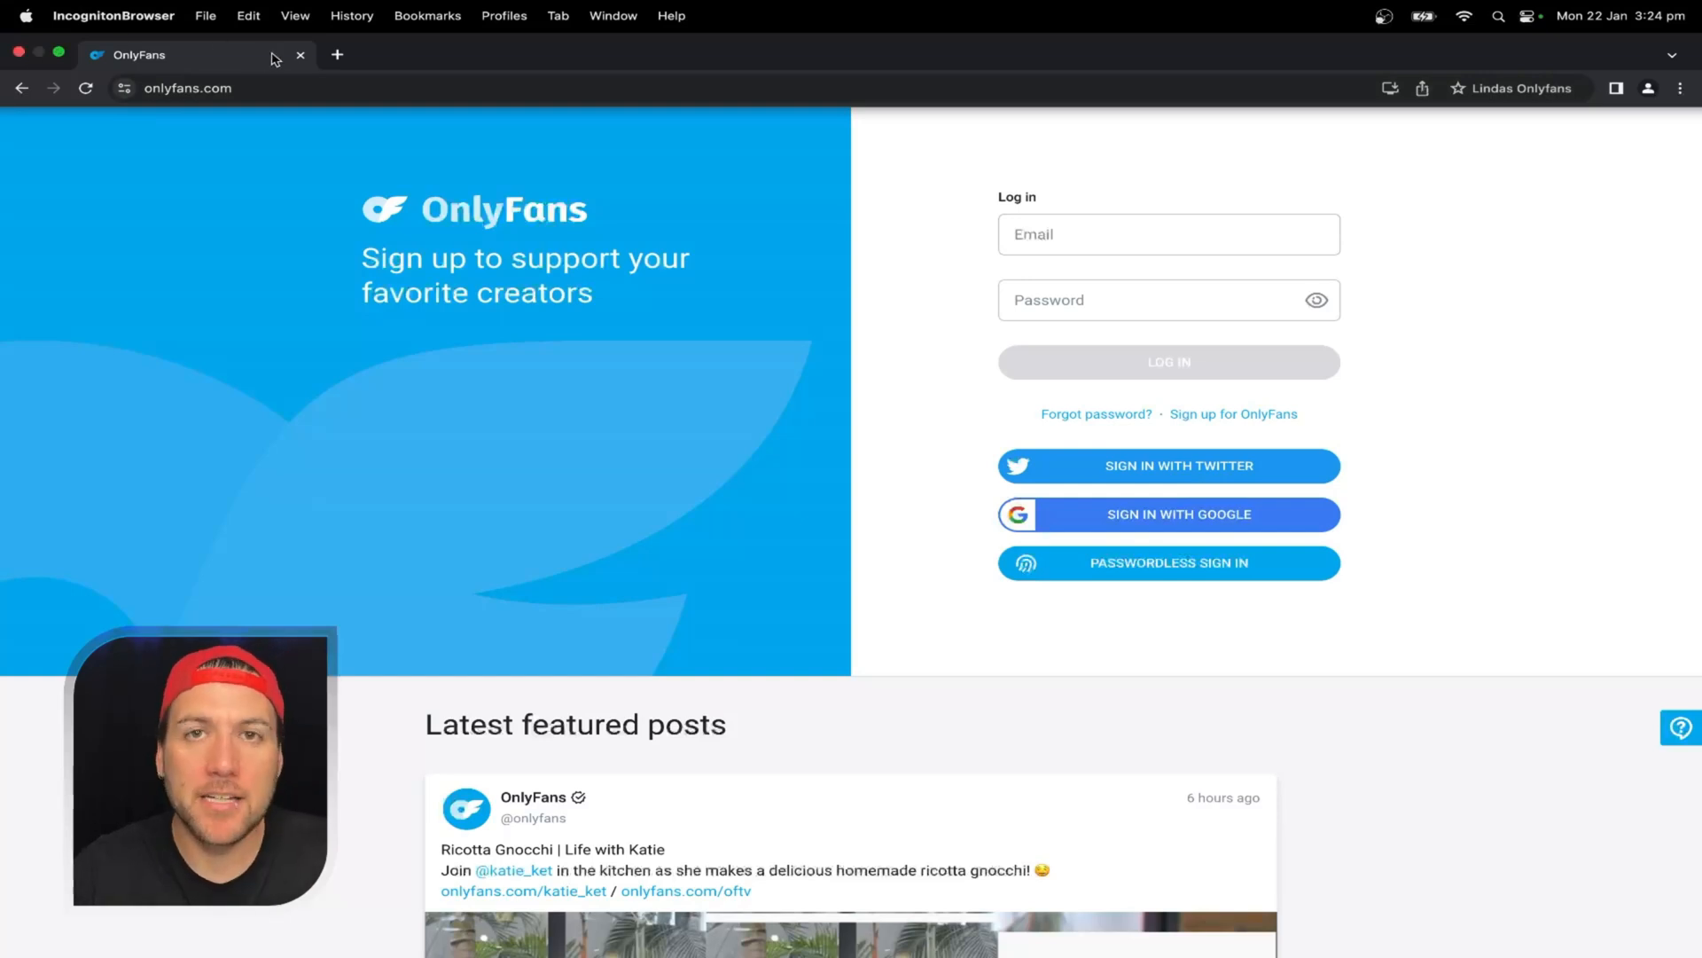
{"action": "left_click", "coordinate": [18, 52]}
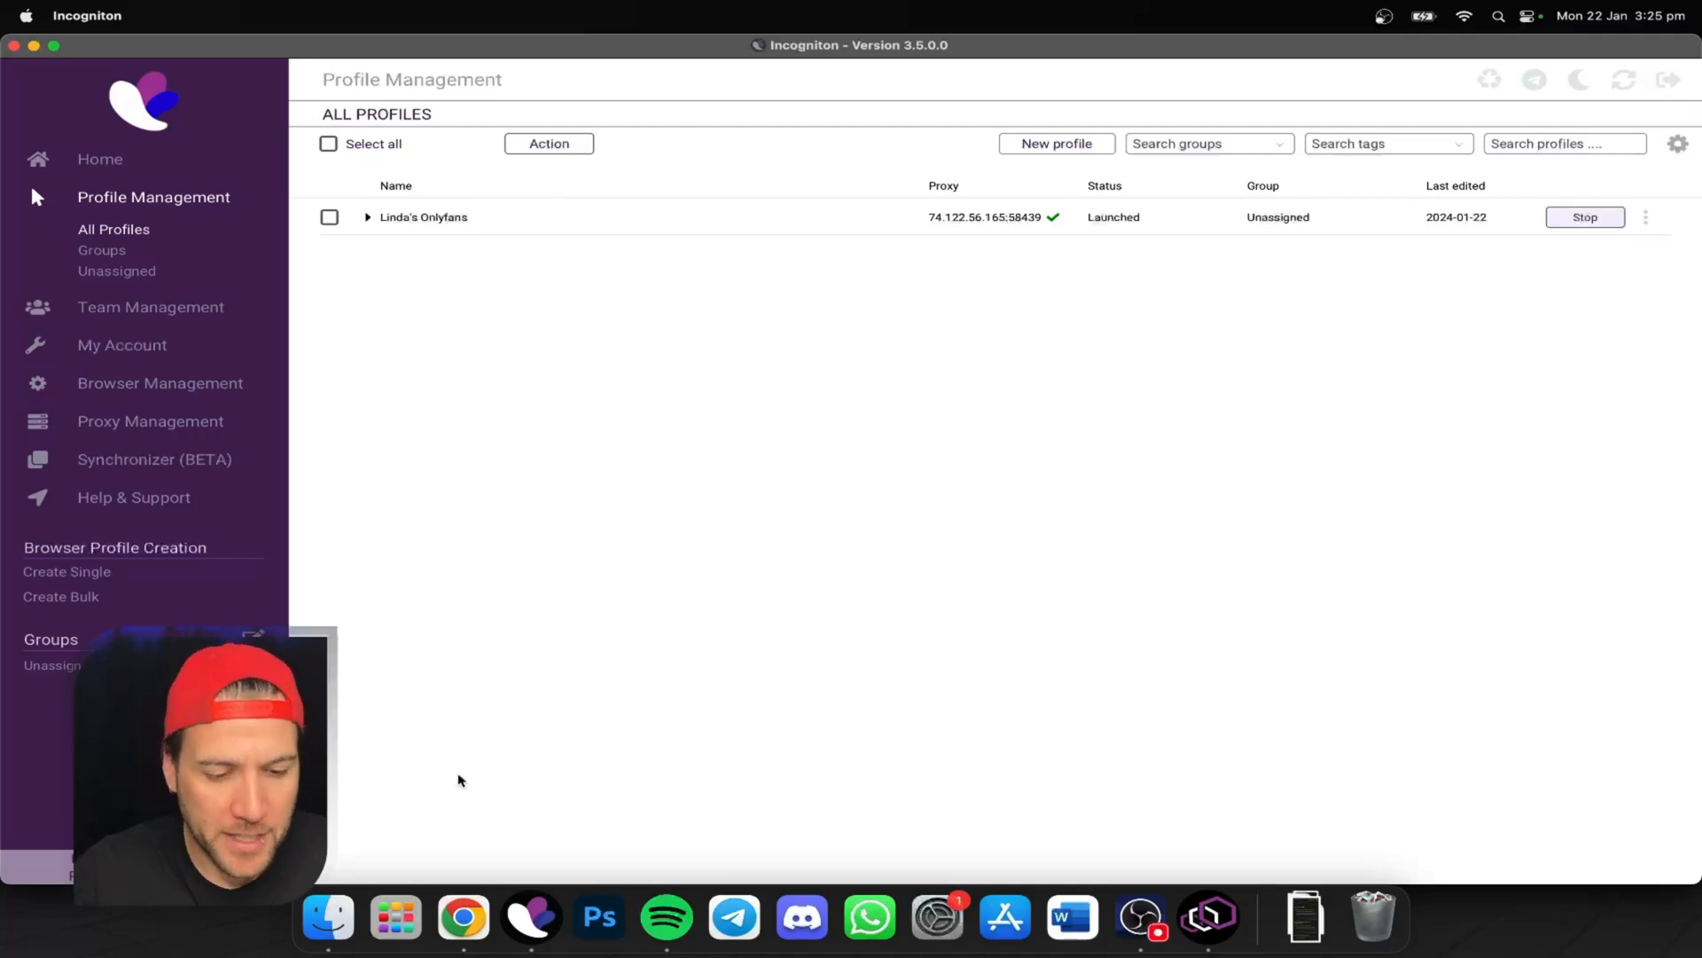
Switch to Chrome and review the proxy's details in Proxy-Cheap alongside its fraud risk report on Scamalytics.
{"action": "left_click", "coordinate": [462, 916]}
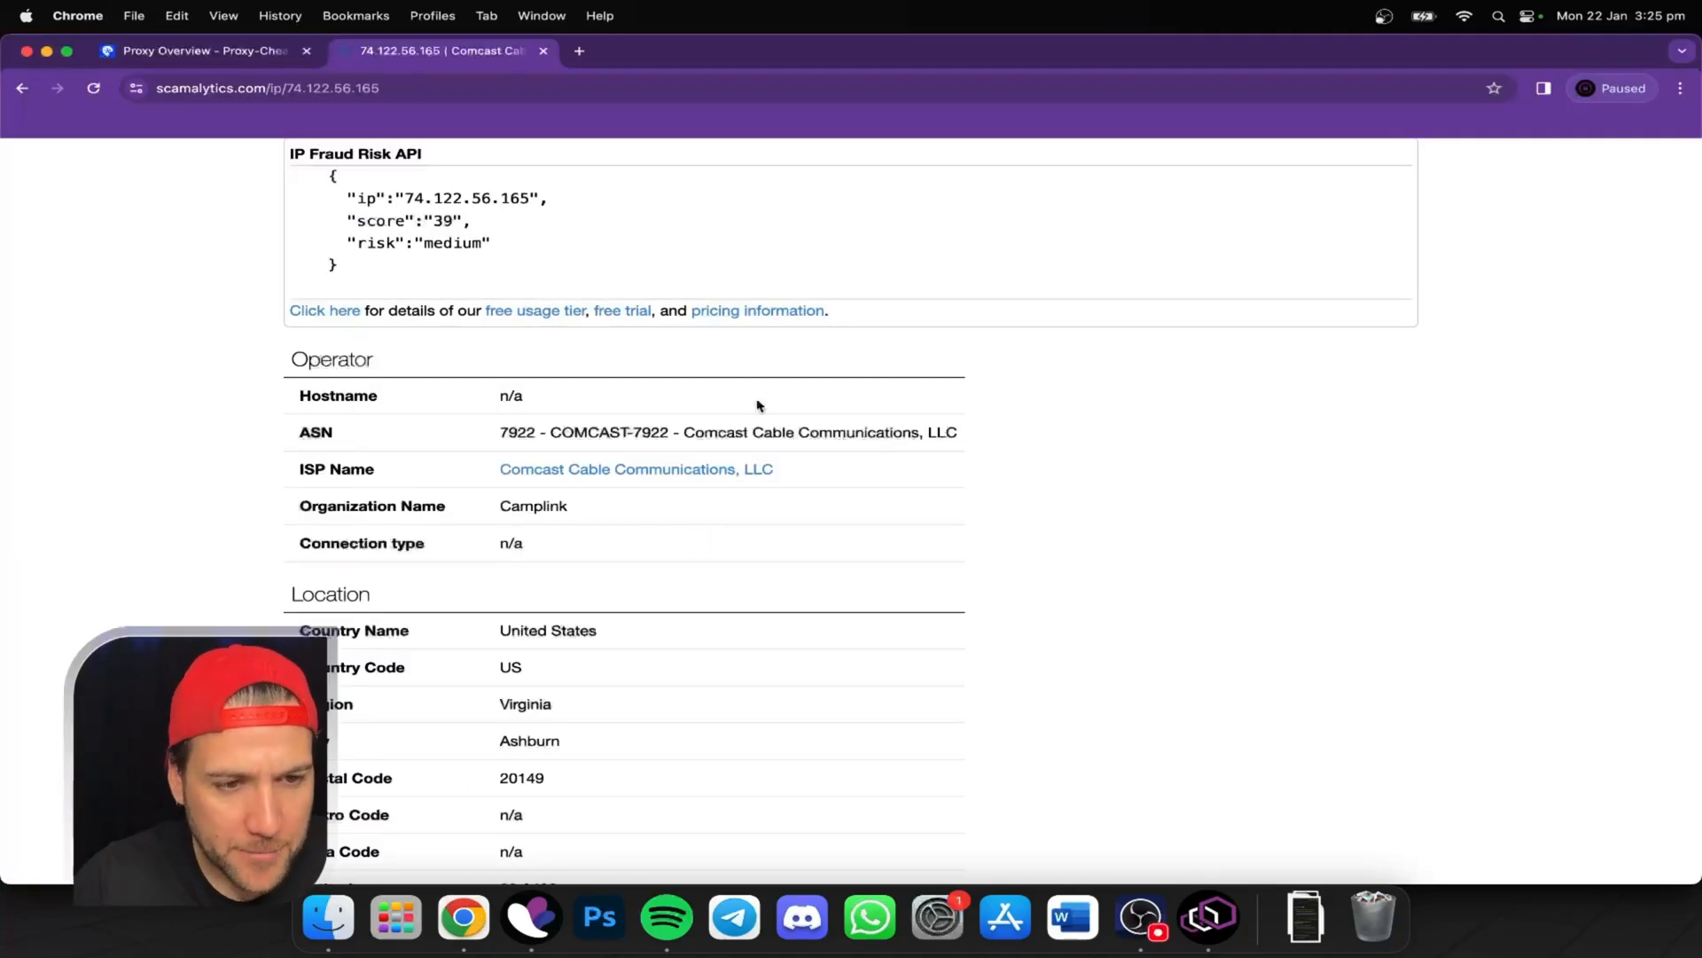
{"action": "left_click", "coordinate": [200, 51]}
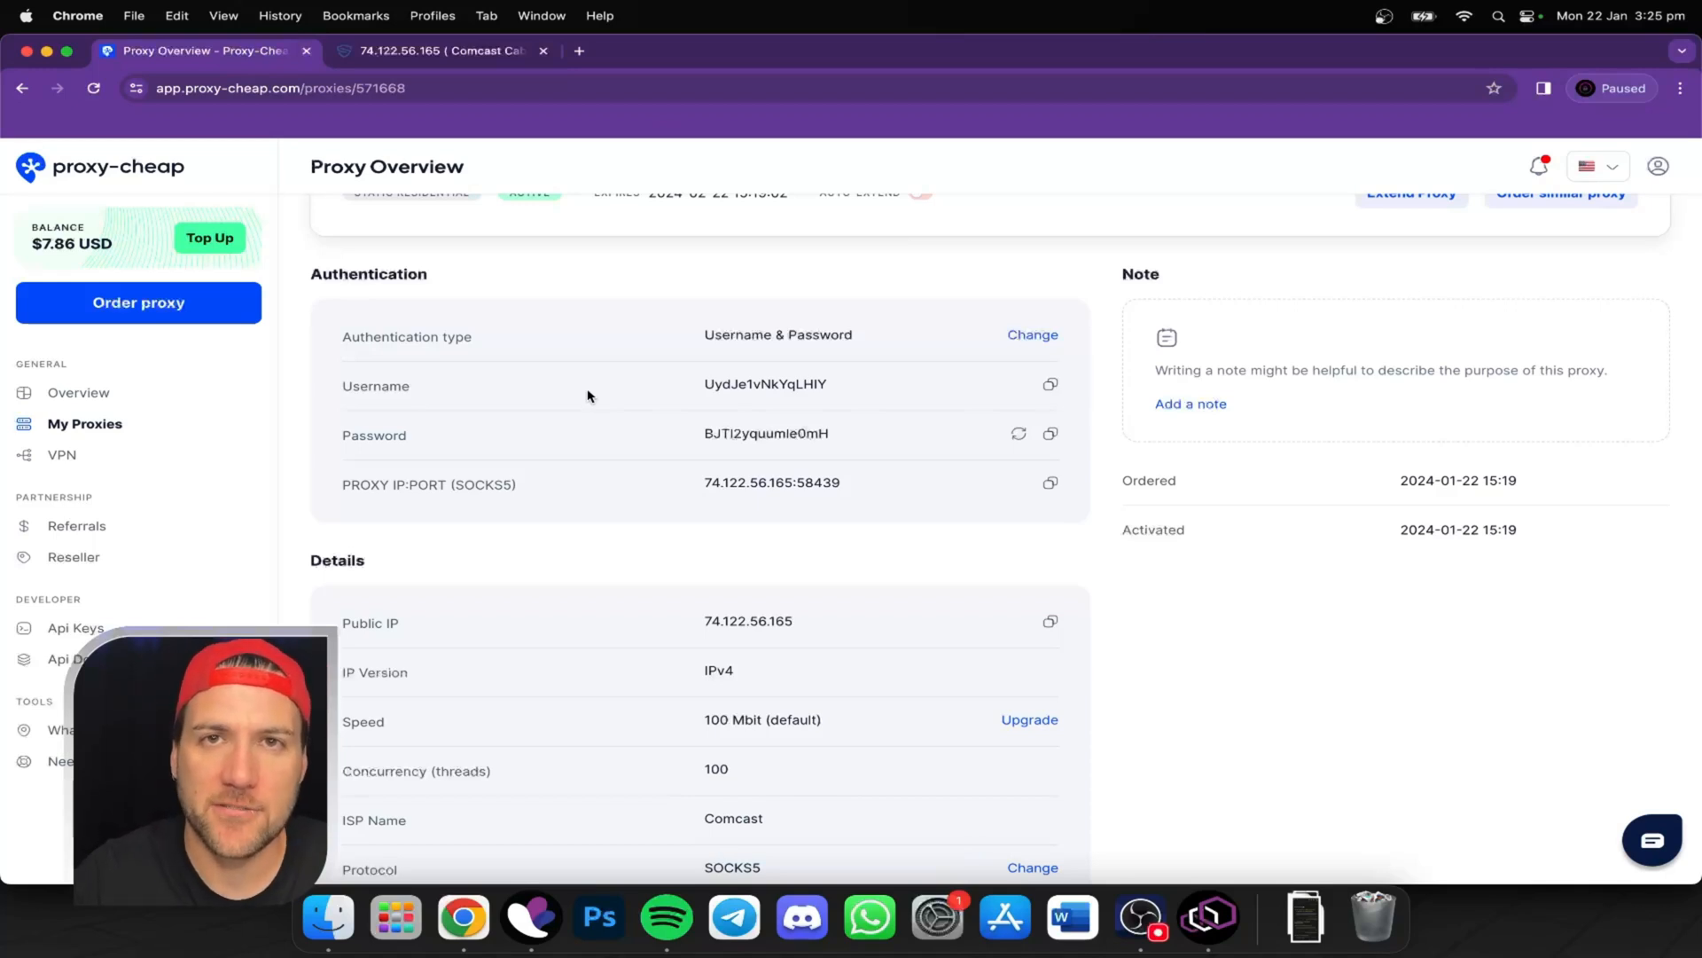
{"action": "left_click", "coordinate": [464, 53]}
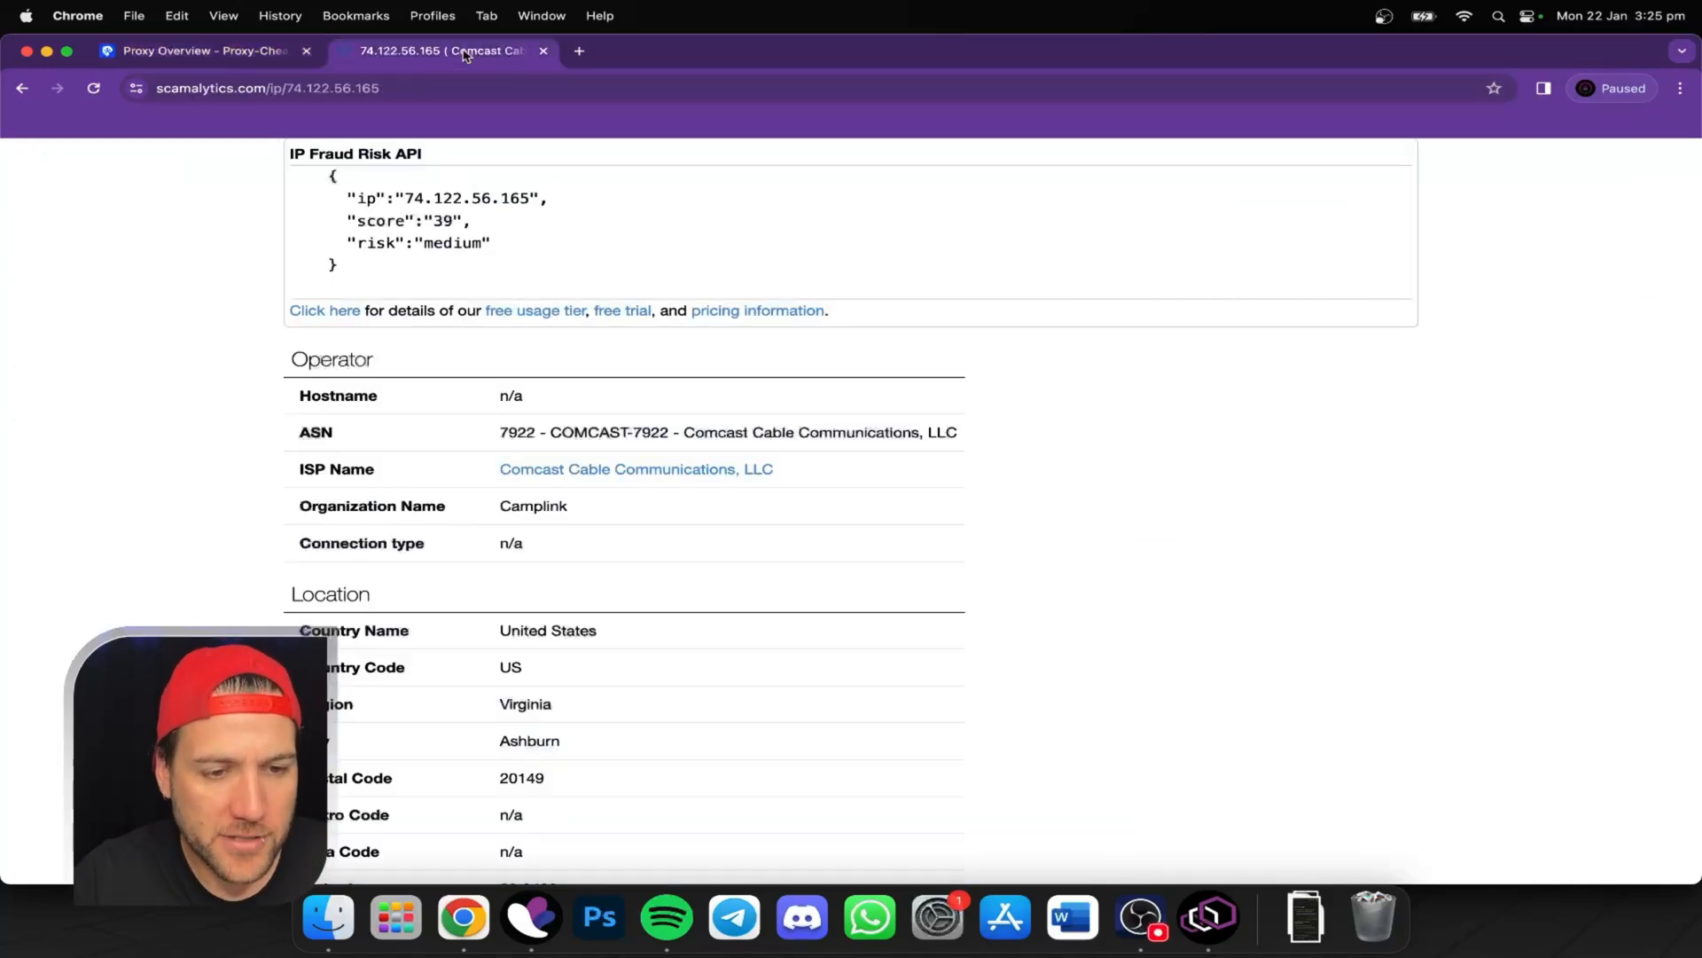
{"action": "scroll", "coordinate": [725, 356], "scroll_direction": "up", "scroll_amount": 10}
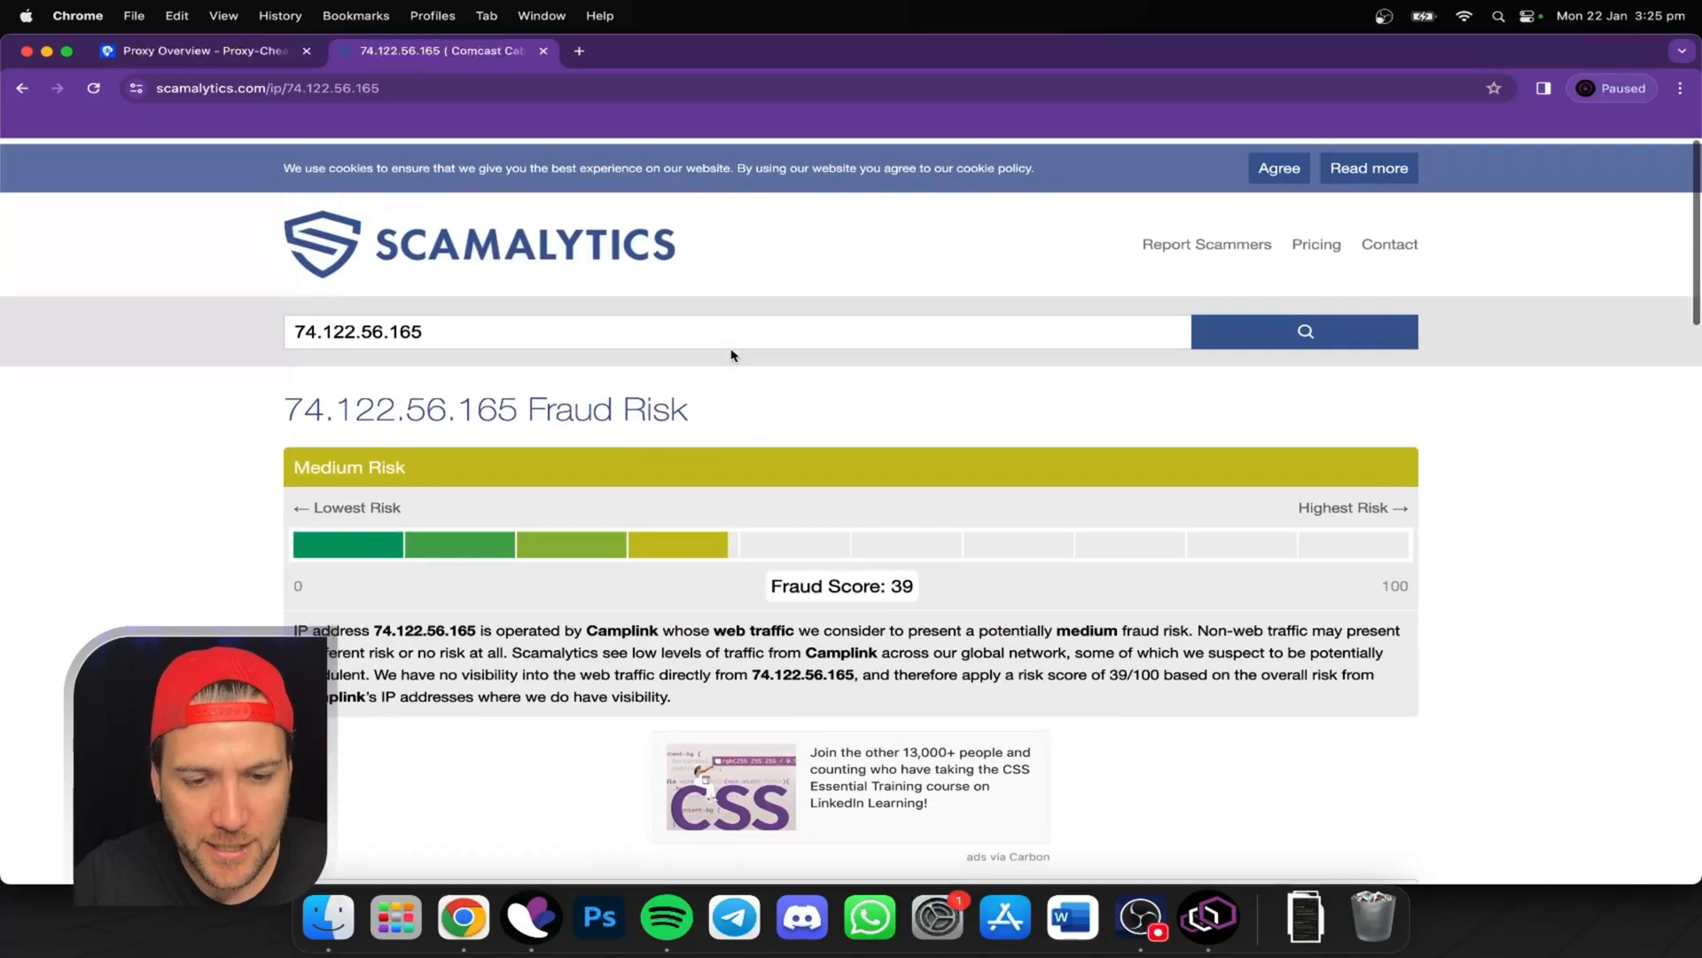
{"action": "scroll", "coordinate": [731, 355], "scroll_direction": "down", "scroll_amount": 10}
{"action": "key", "text": "ctrl+shift+Tab"}
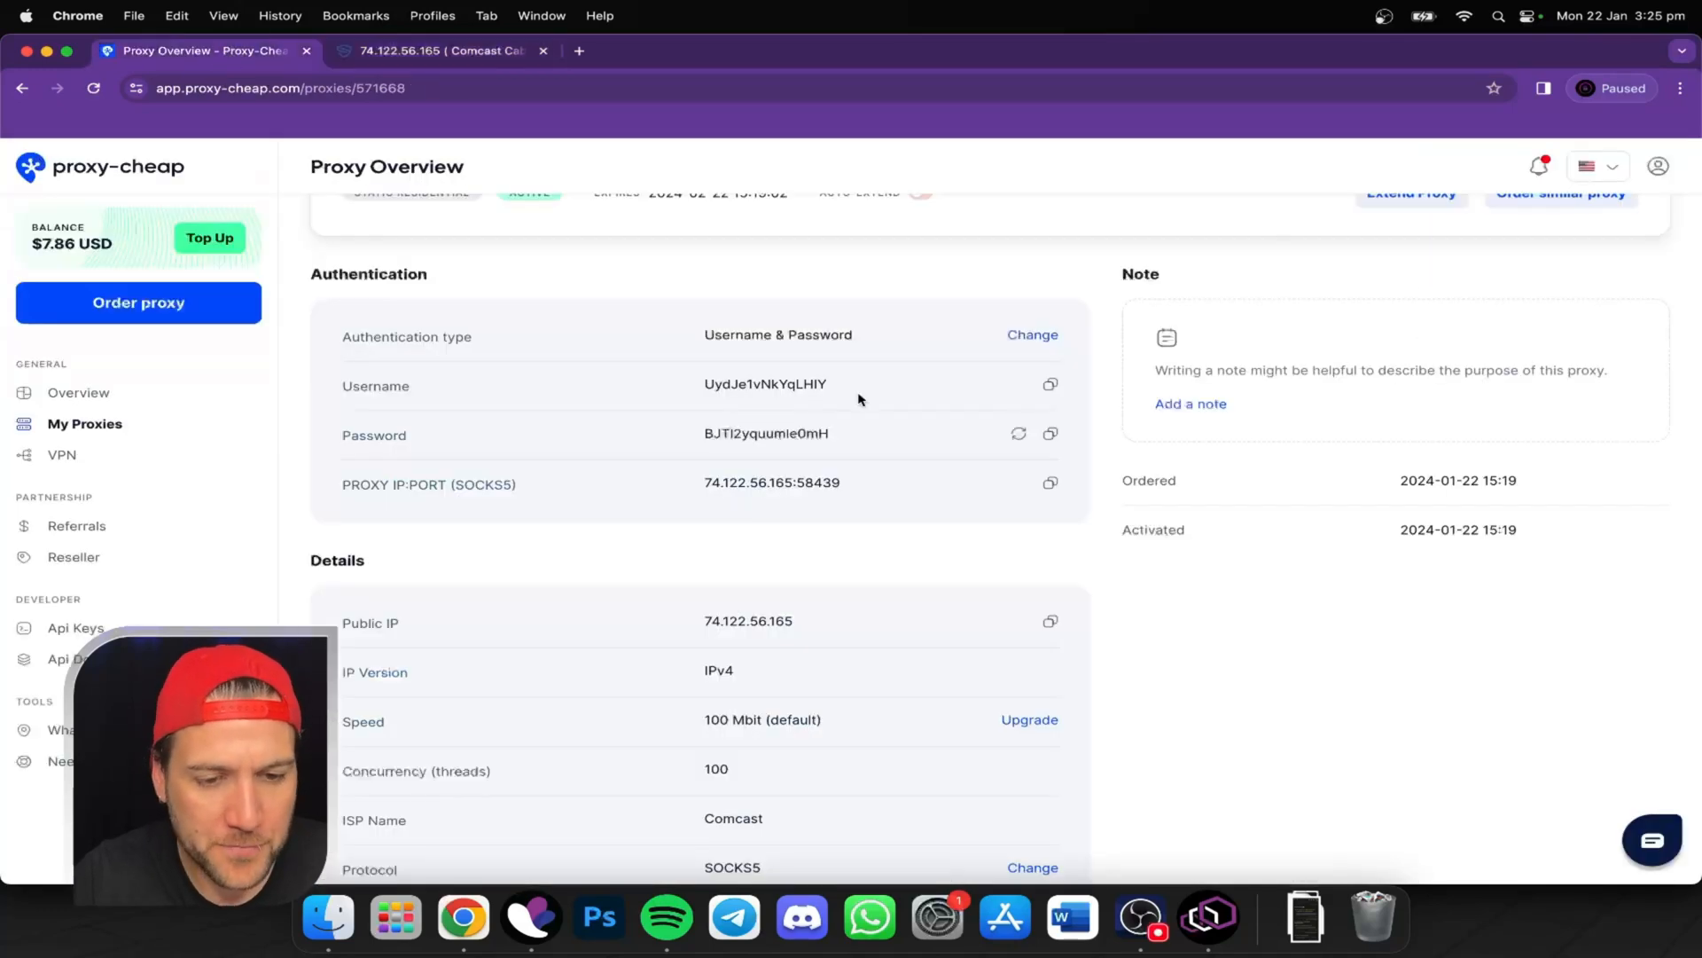